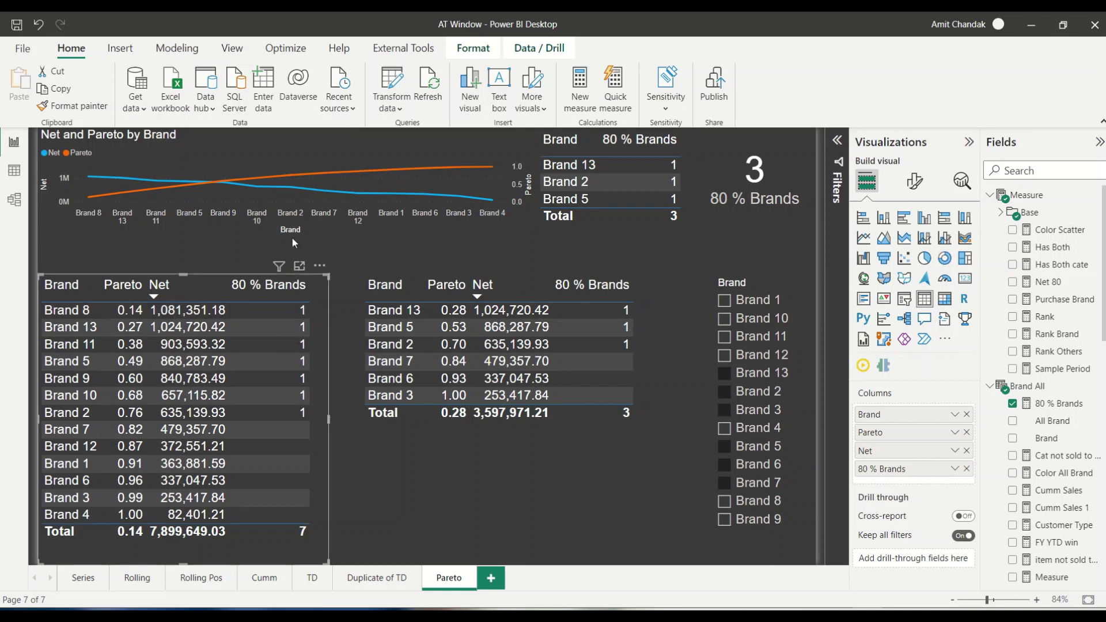
Add Brand 11 to the brand slicer selection and heighten the two-column 80 % Brands table to fit all its rows.
click(354, 234)
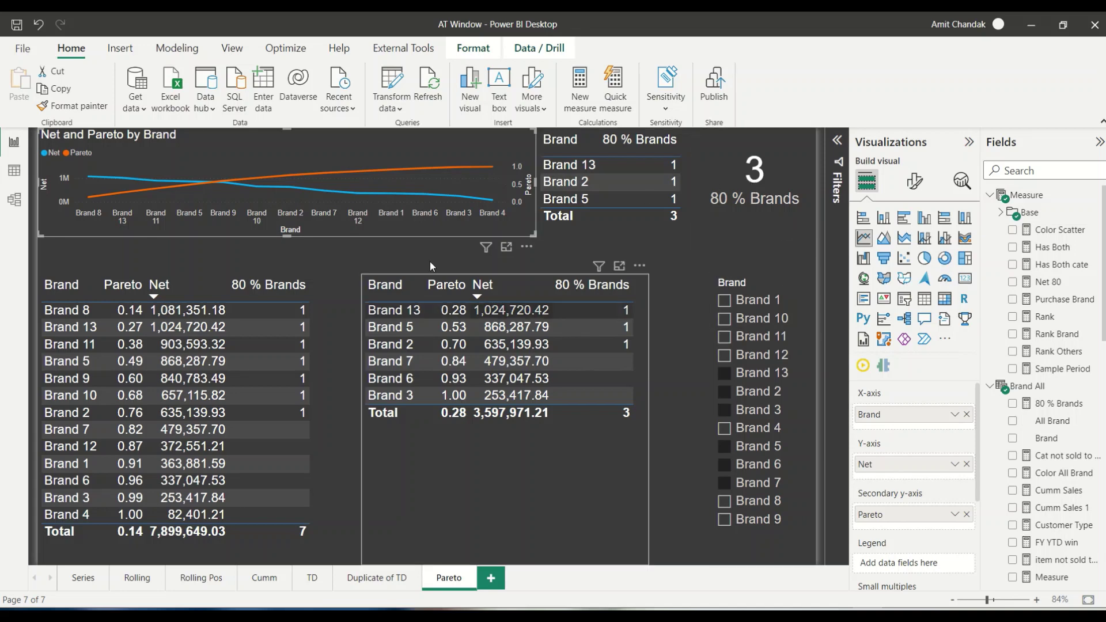
mouse_move(250, 173)
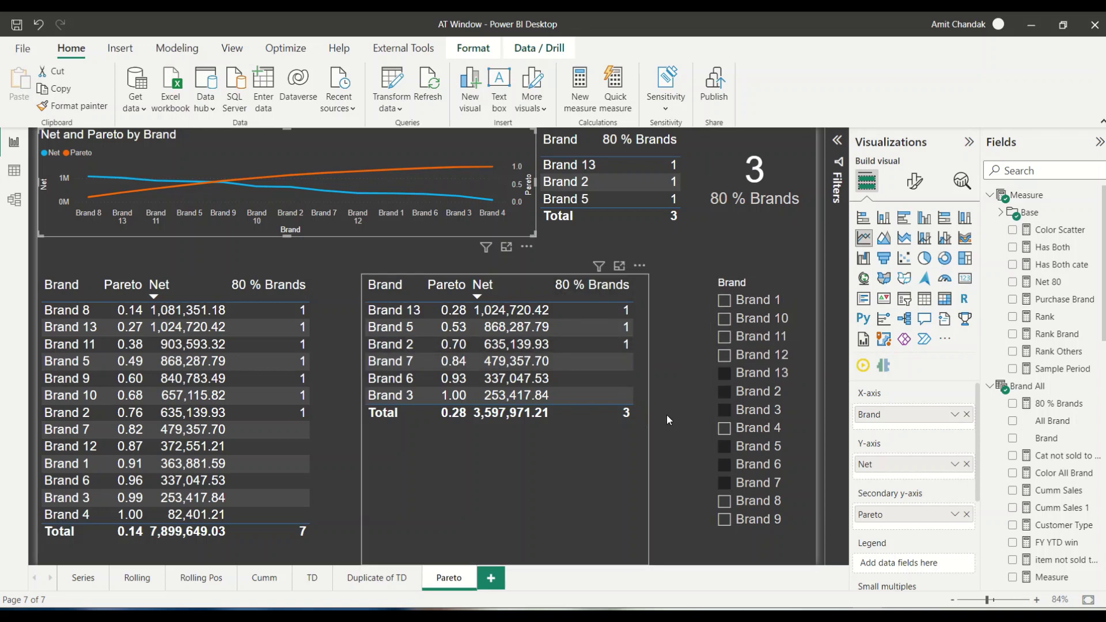
click(729, 346)
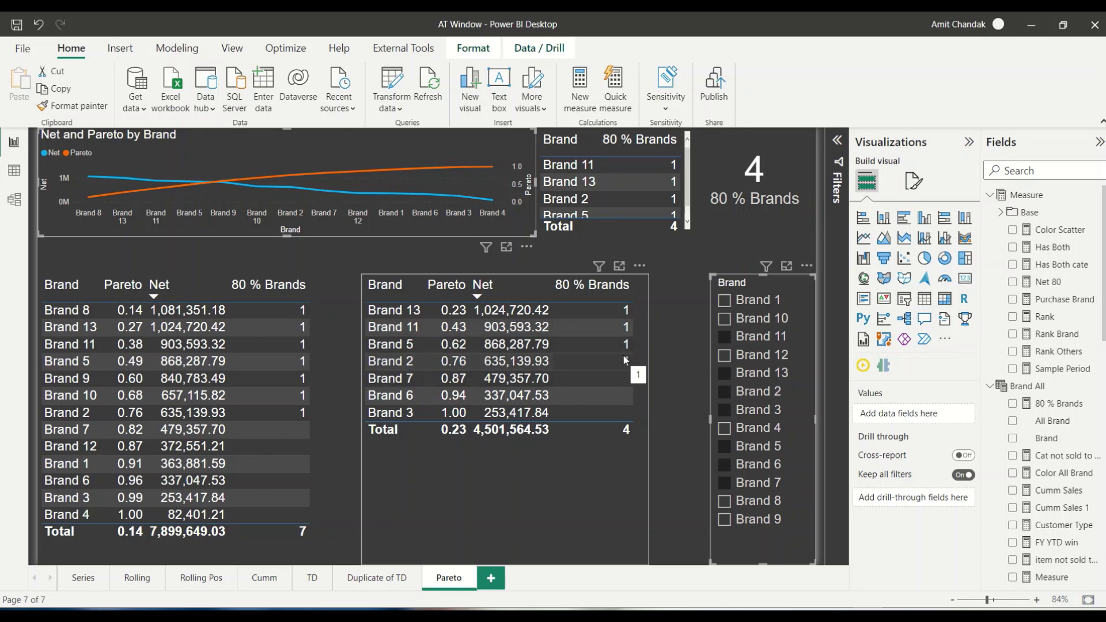
click(615, 229)
mouse_move(614, 237)
mouse_down()
mouse_move(616, 273)
mouse_move(614, 251)
mouse_up()
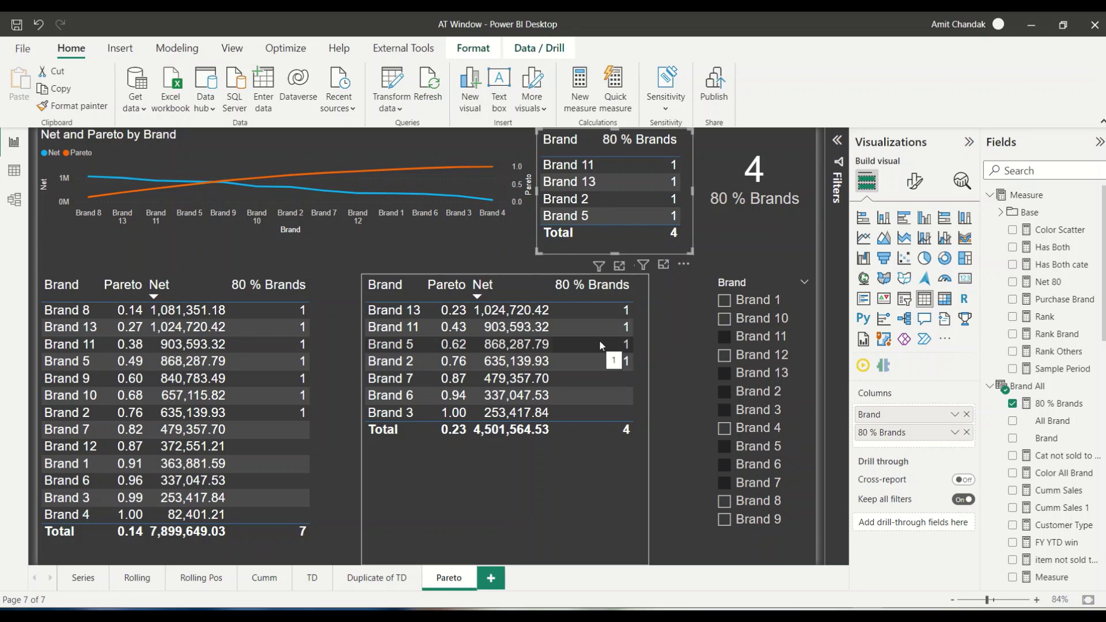
Add a new report page and place a table of the Item table's Brand field on it, enlarged to show every brand.
click(491, 579)
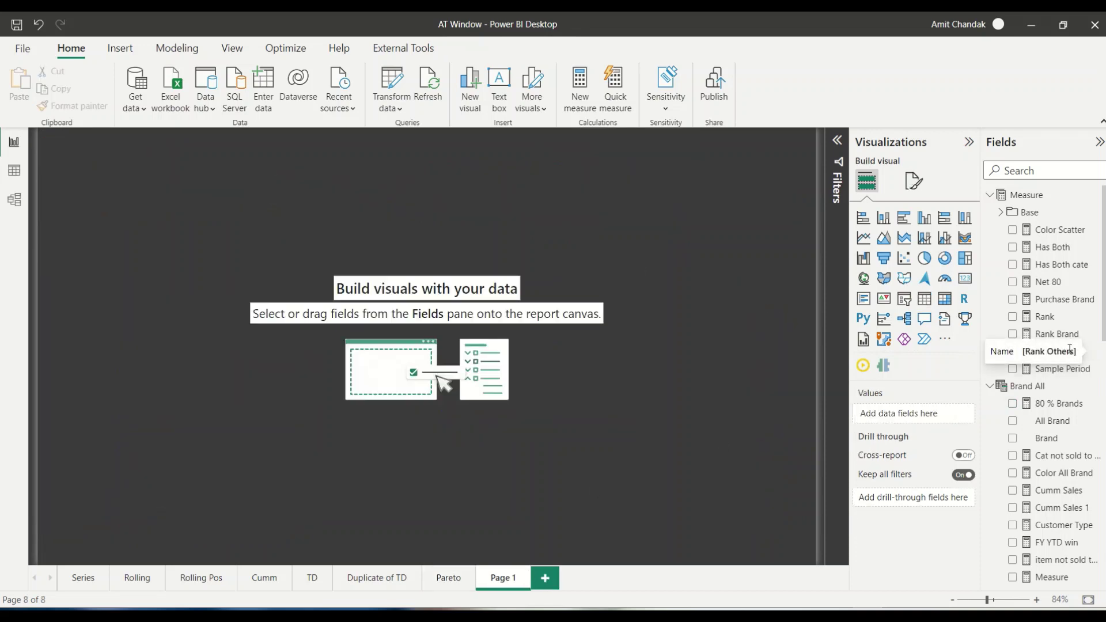
scroll(1043, 365, down, 3)
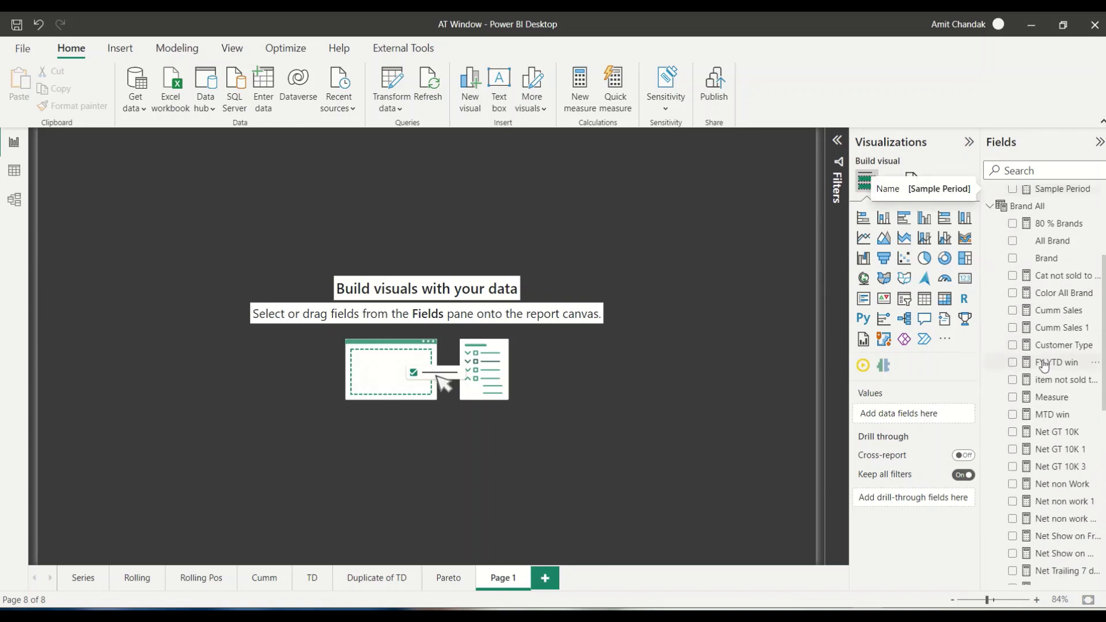
scroll(1045, 365, down, 6)
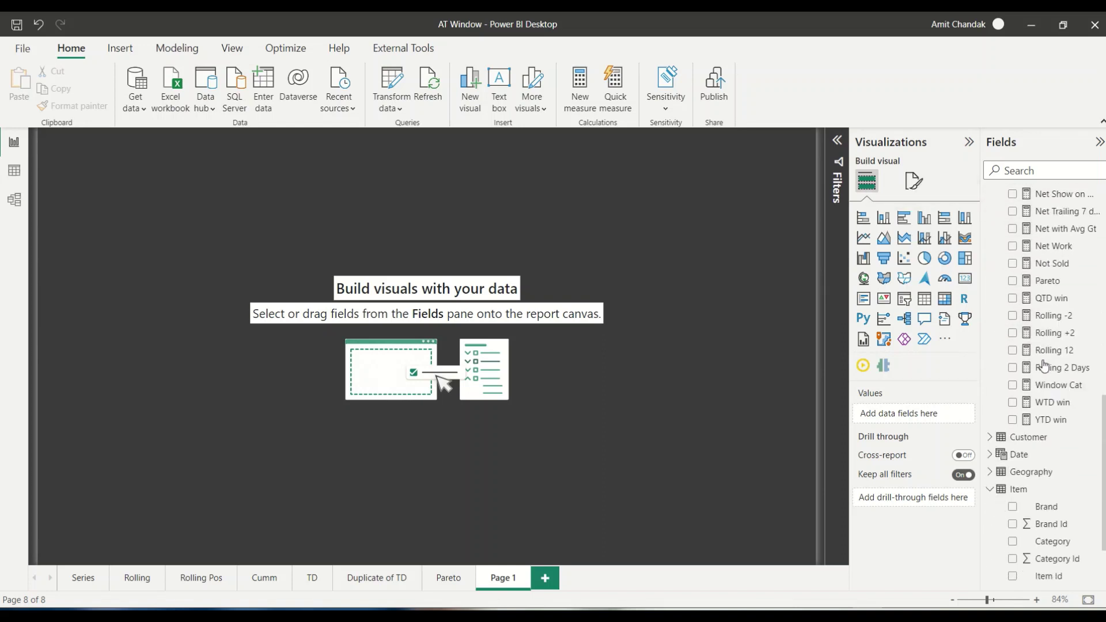
scroll(1044, 365, down, 1)
drag(1046, 419, 101, 224)
drag(140, 277, 136, 376)
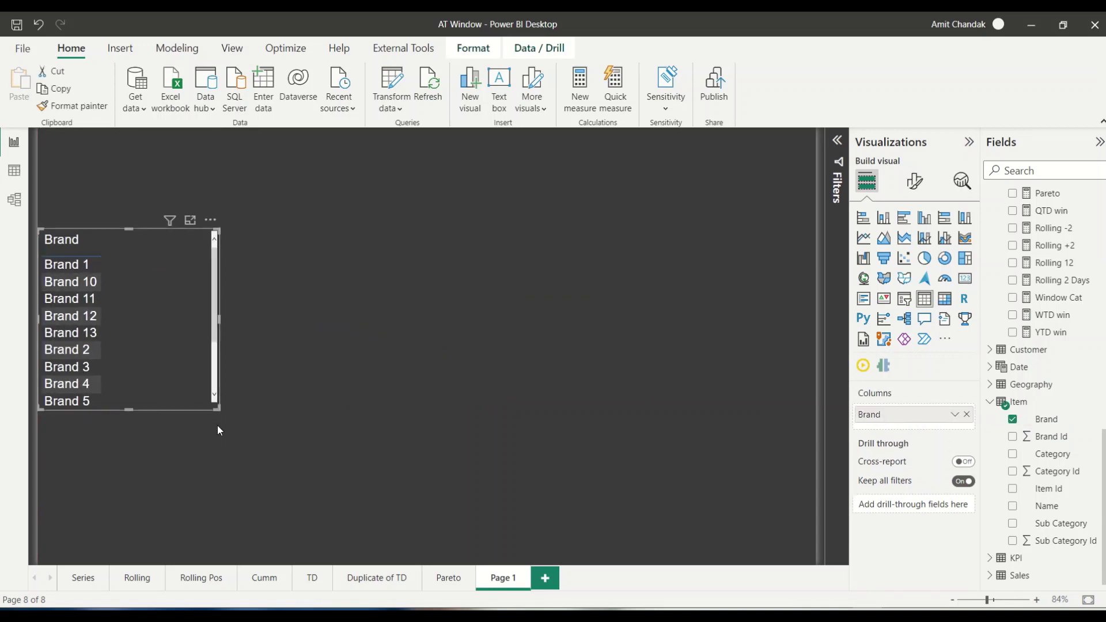
drag(220, 408, 314, 565)
Add the Net measure from the Base folder to the brand table and sort it by Net in descending order.
scroll(1034, 300, up, 4)
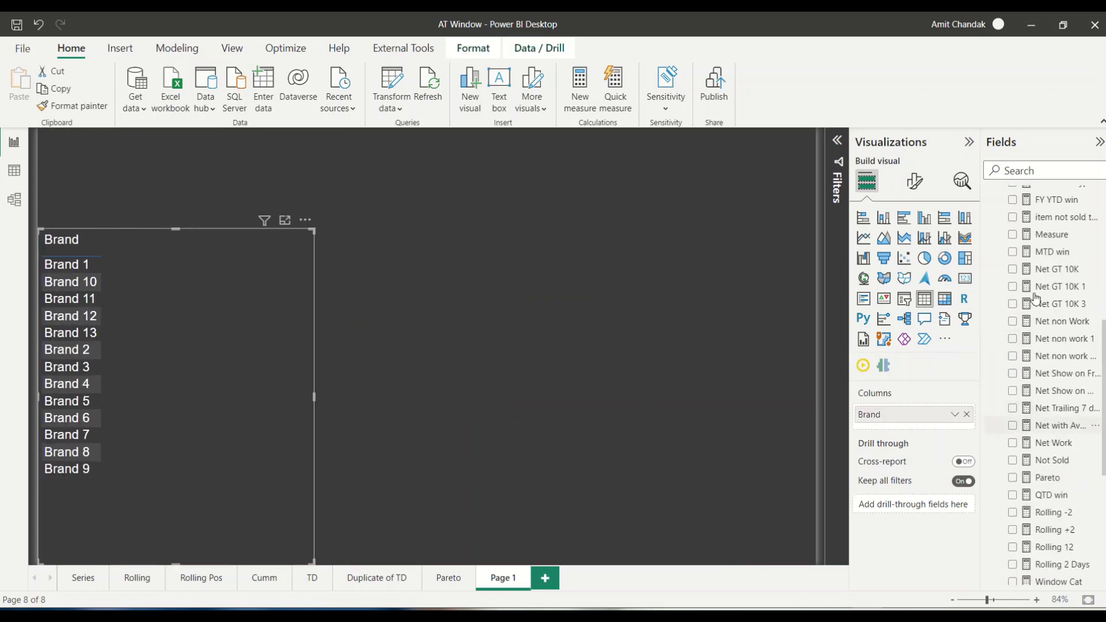
scroll(1036, 297, up, 4)
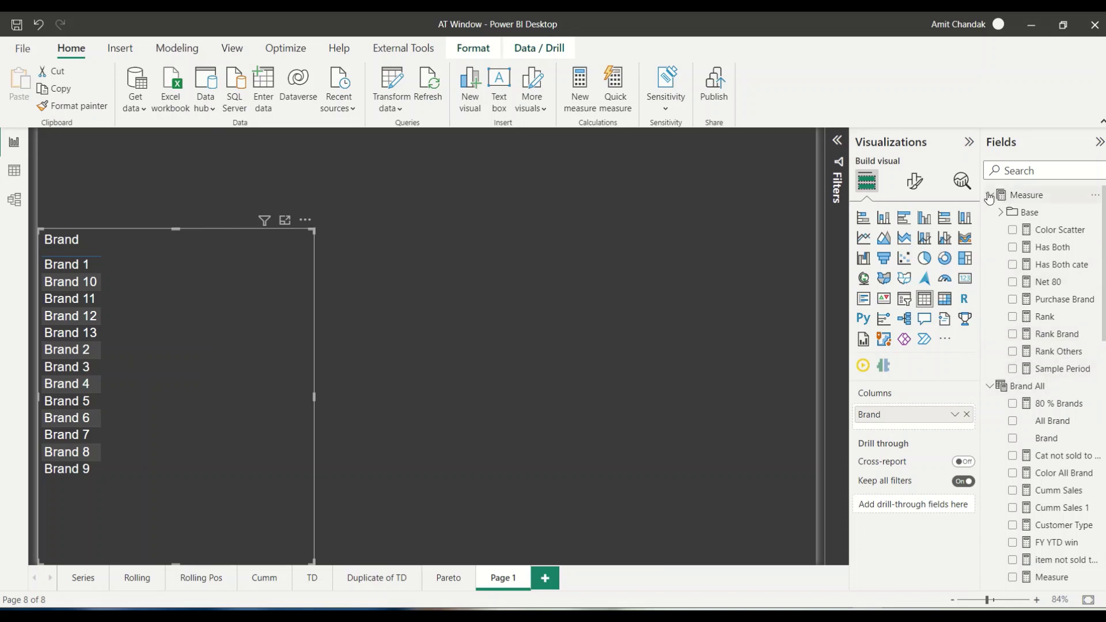
click(997, 213)
drag(1053, 317, 227, 324)
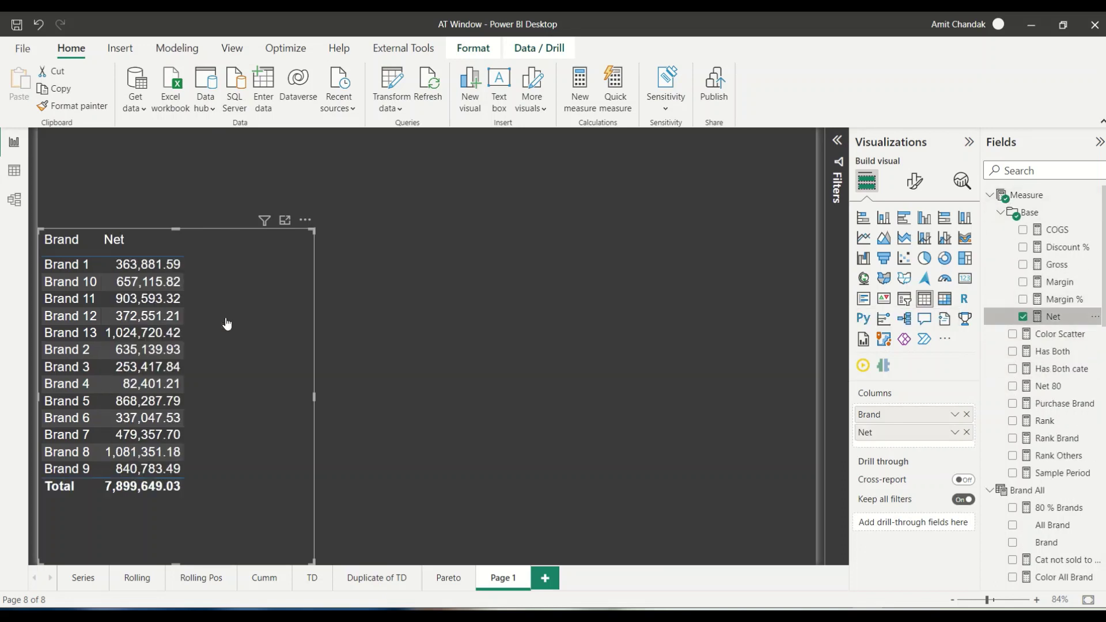
click(124, 250)
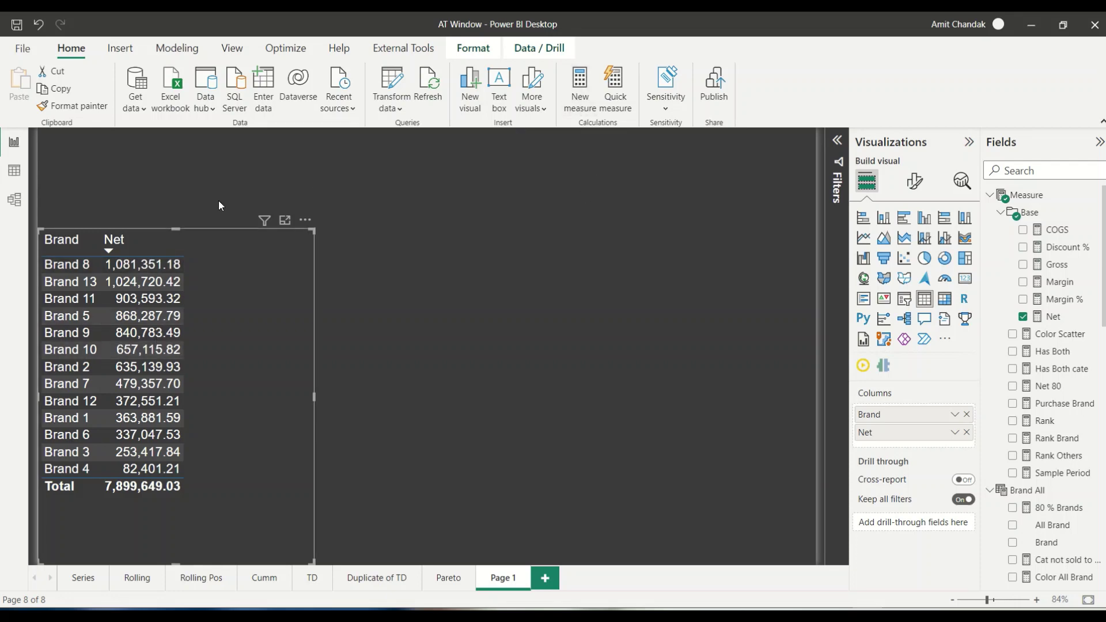
Create a new measure named Cumm Net BB and begin its formula with the CALCULATE function.
key(Home)
key(shift+ctrl+Right)
key(shift+ctrl+Right)
text(Cumm)
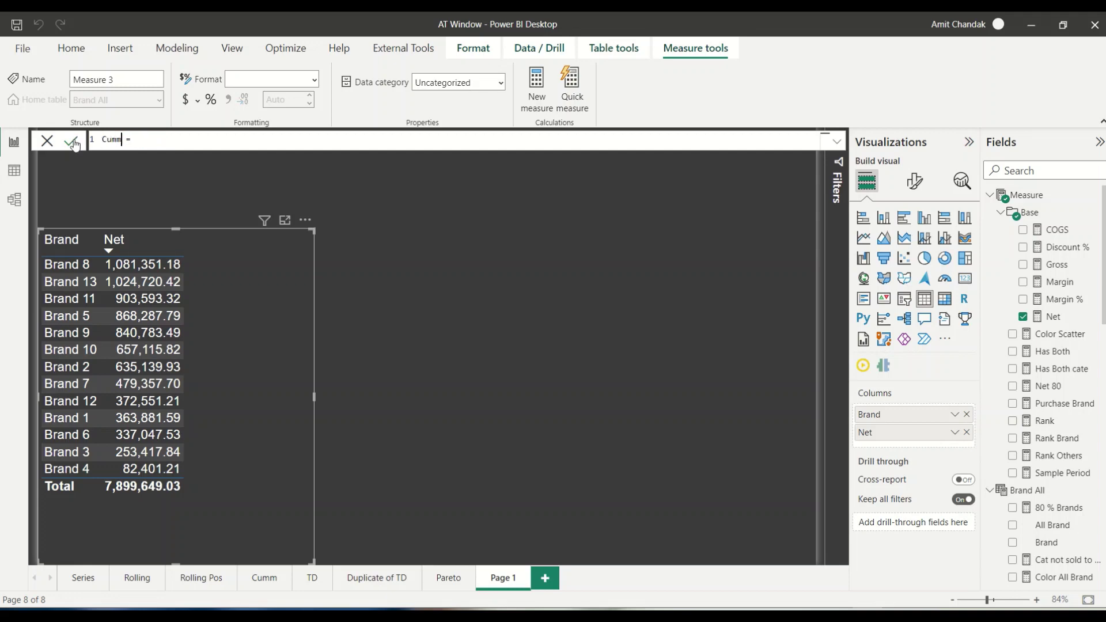
text( Sales)
key(BackSpace)
key(BackSpace)
key(BackSpace)
key(BackSpace)
key(BackSpace)
key(BackSpace)
text(Net BB = cal)
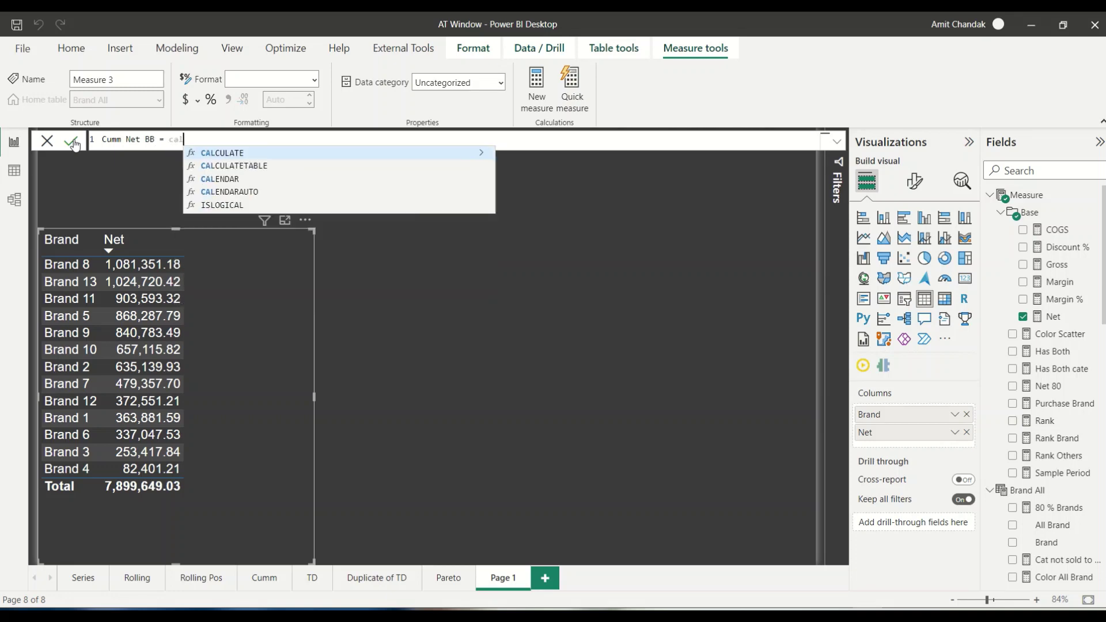
Use [Net] as the CALCULATE expression and add a WINDOW filter with the bounds 0, ABS to 0, REL.
key(Tab)
text([n)
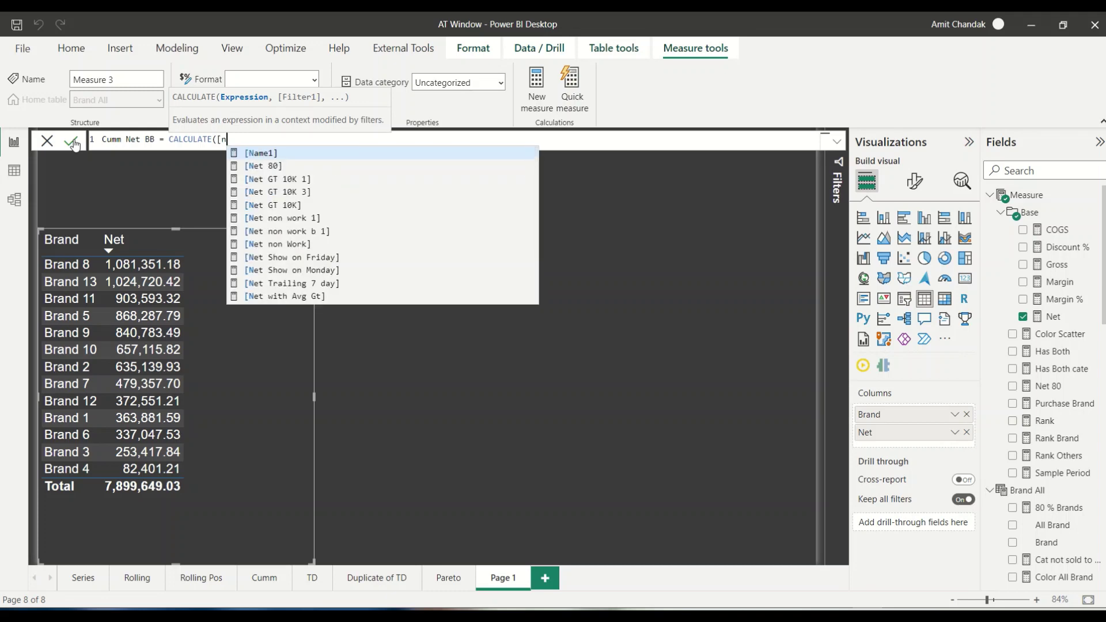
text(et)
key(Tab)
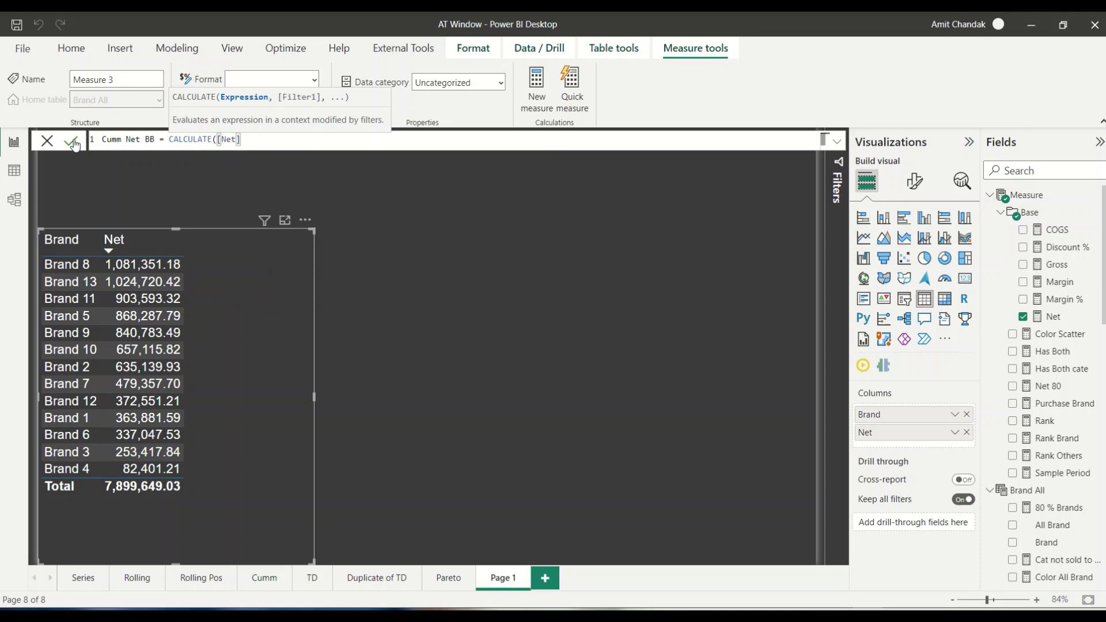
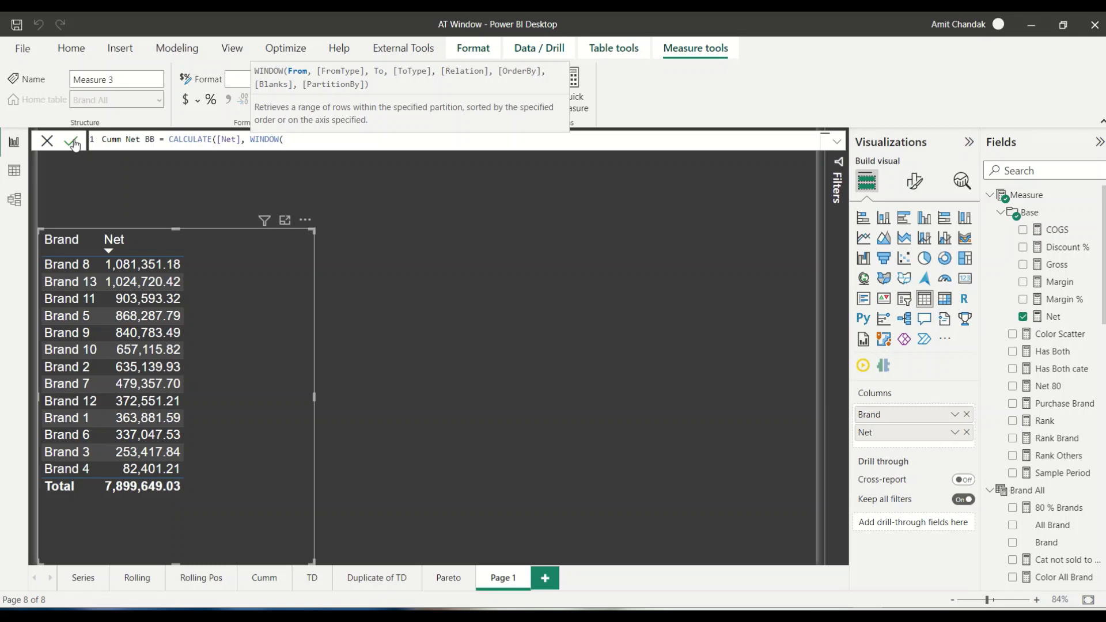
text(0,)
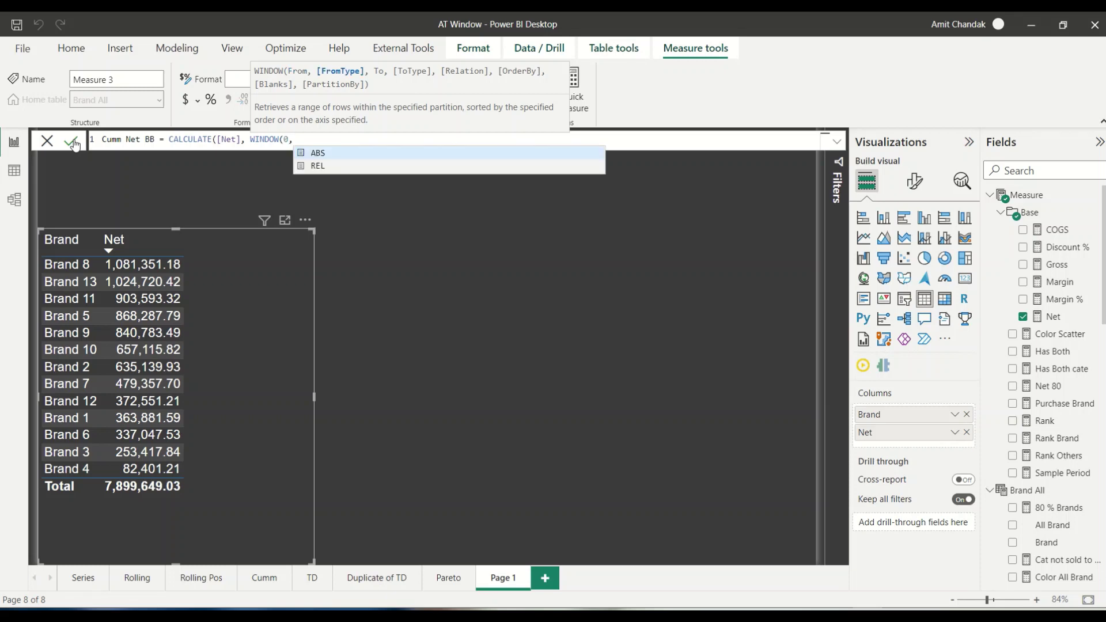
text(ABS,)
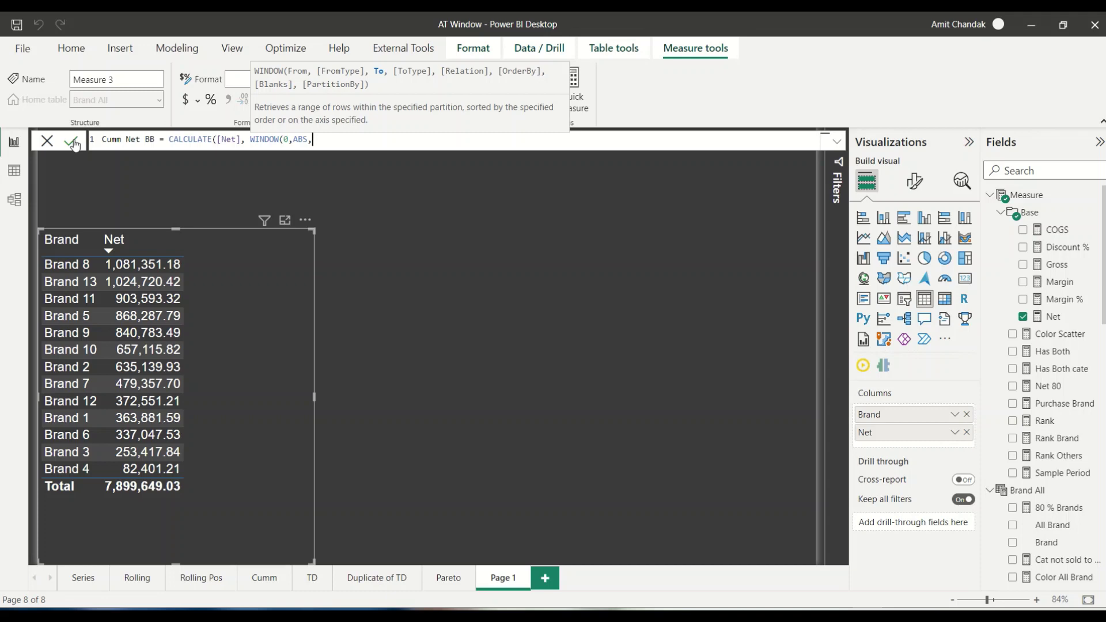
text(0,)
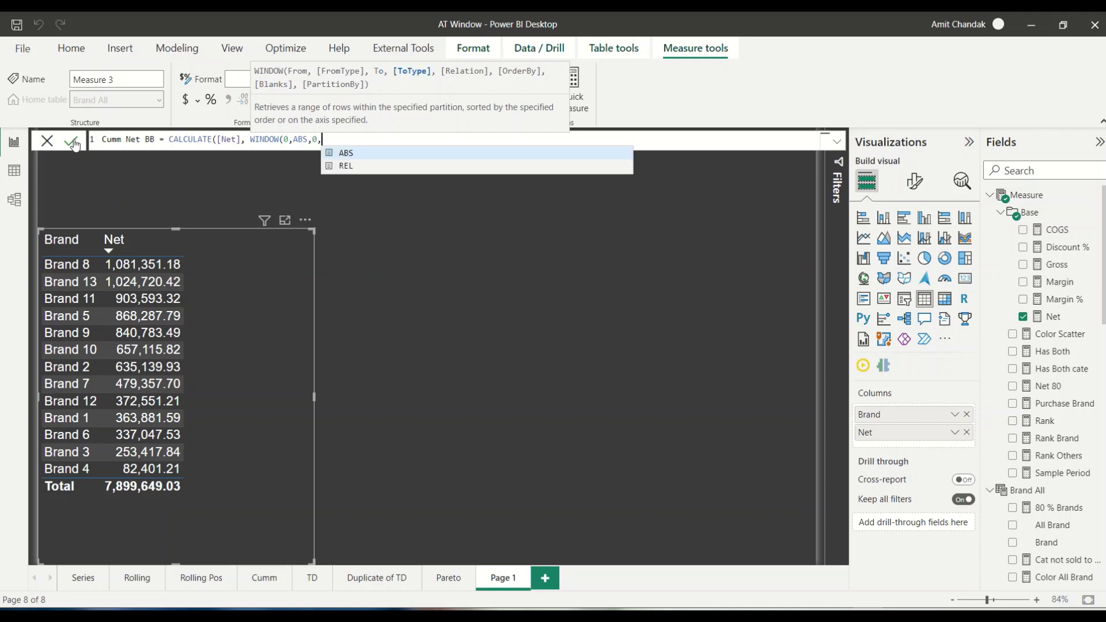
text(REL)
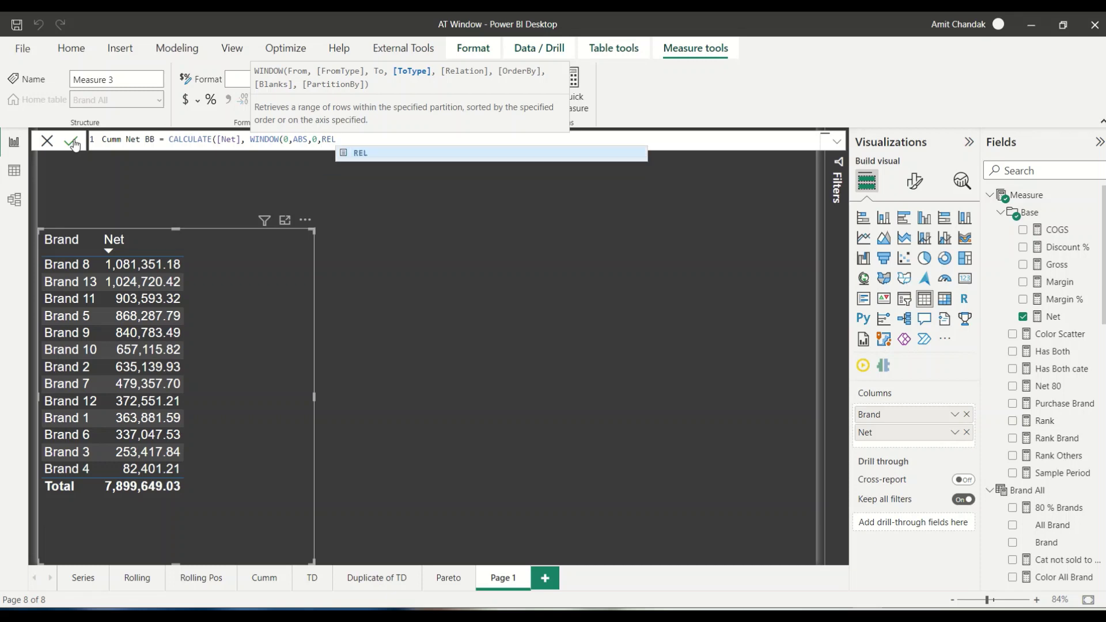
text(,)
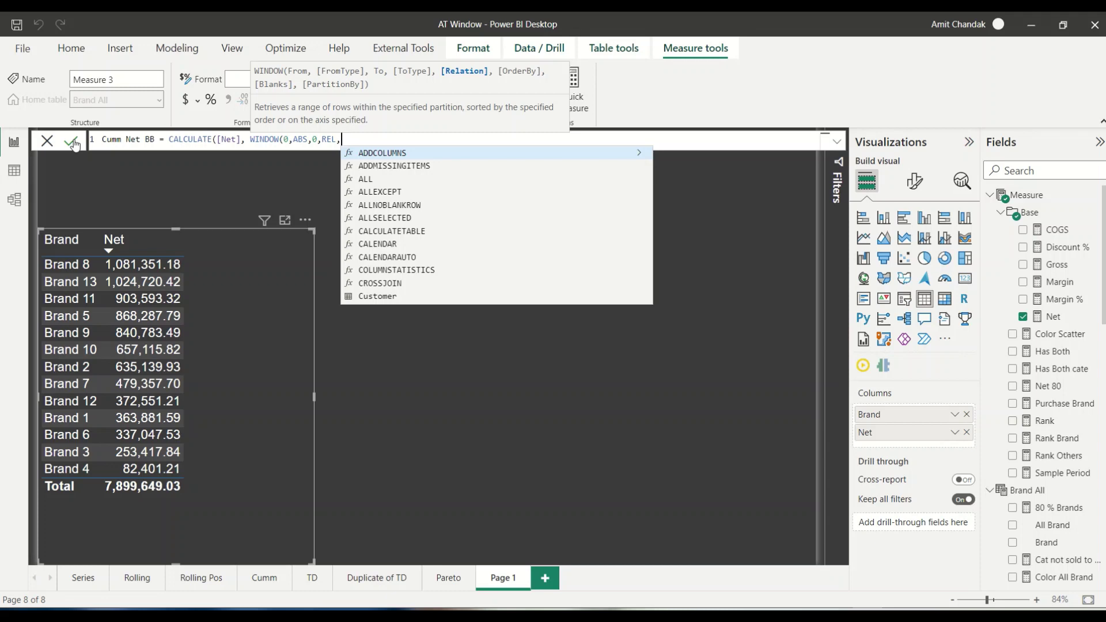
Set the WINDOW relation to a SUMMARIZE over ALLSELECTED('Item'[Brand]).
text(su)
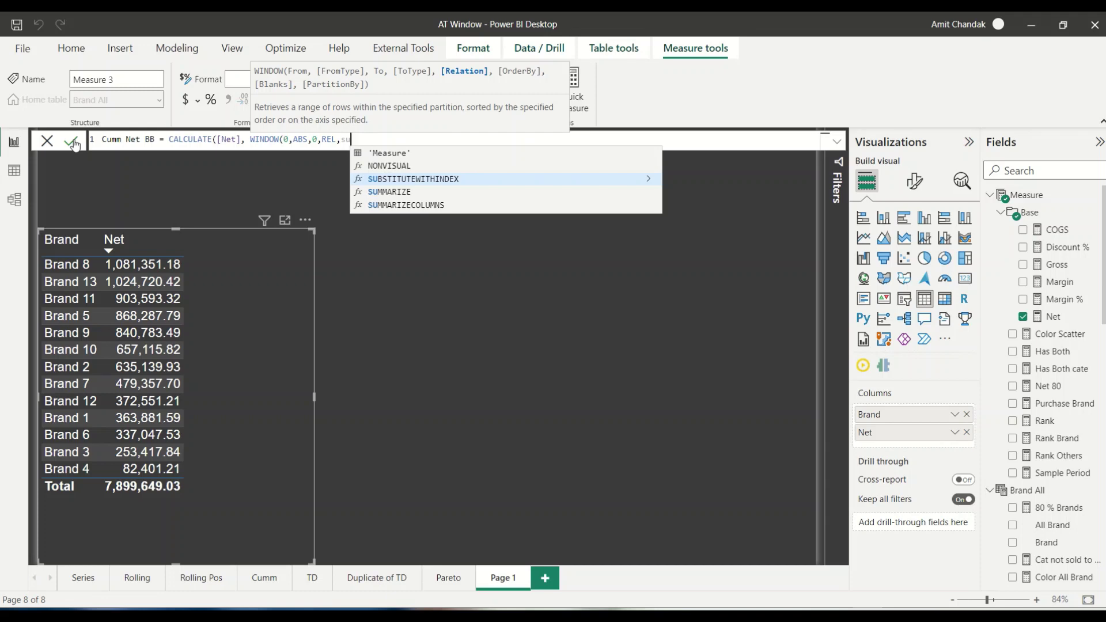
key(Down)
key(Tab)
text(alls)
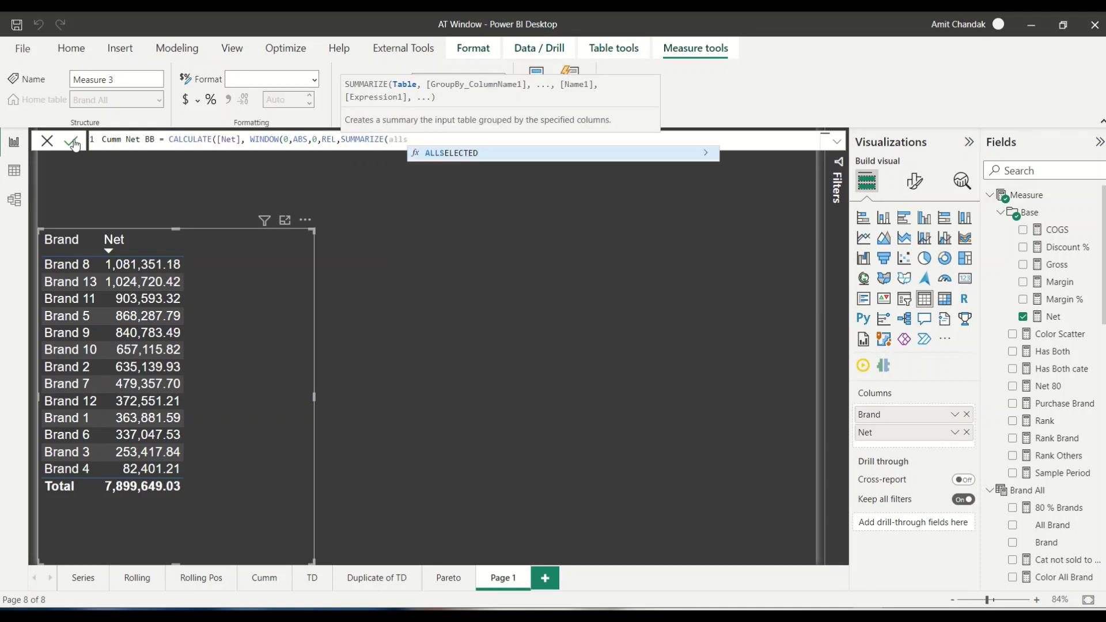
key(Tab)
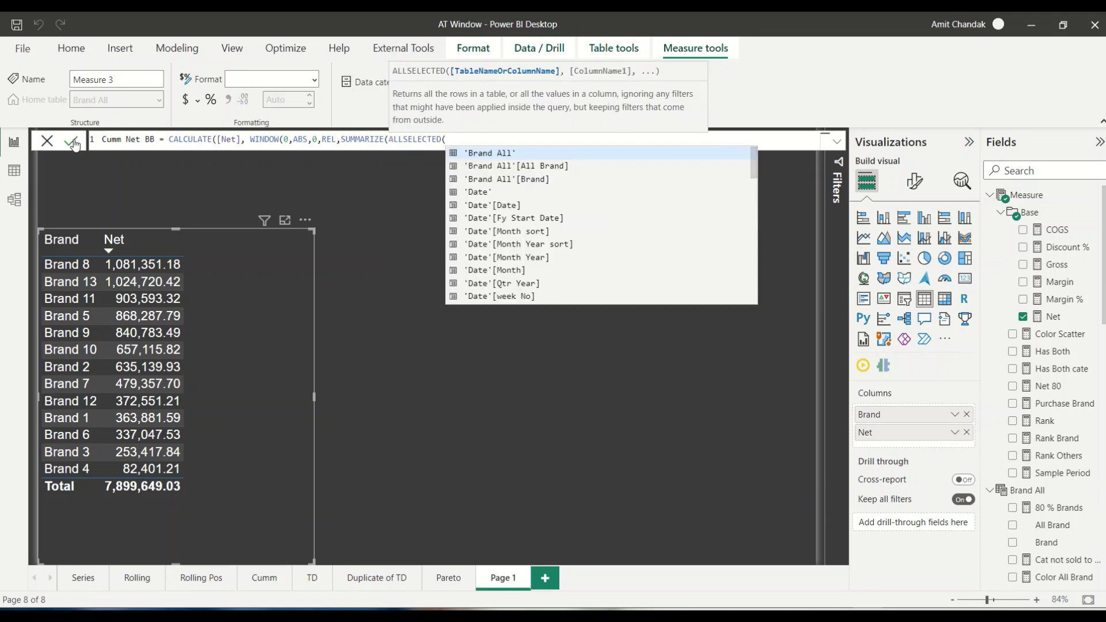
text(Ite)
key(Down)
key(Down)
key(Tab)
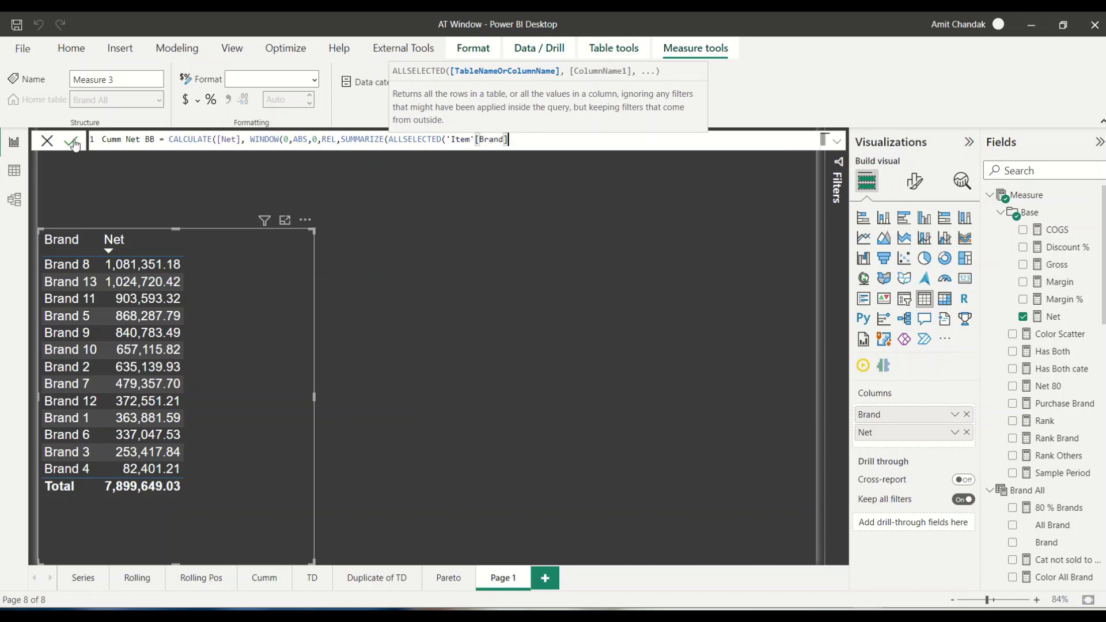
Group the SUMMARIZE by 'Item'[Brand], add a "_net" column holding [Net], and close the function.
text(), ite)
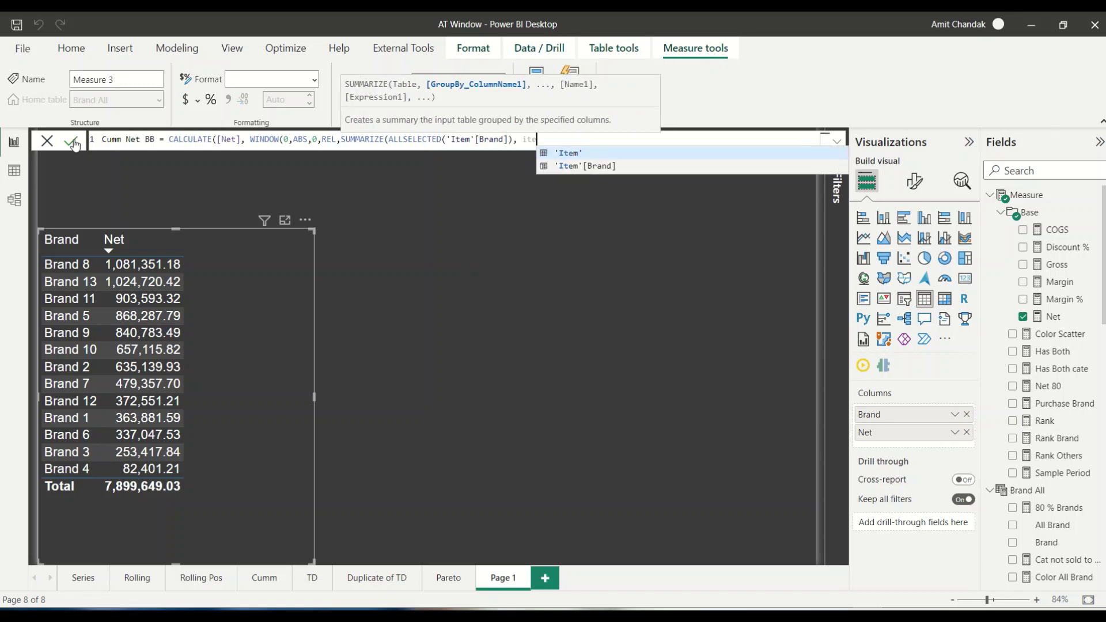
key(Tab)
text(, ")
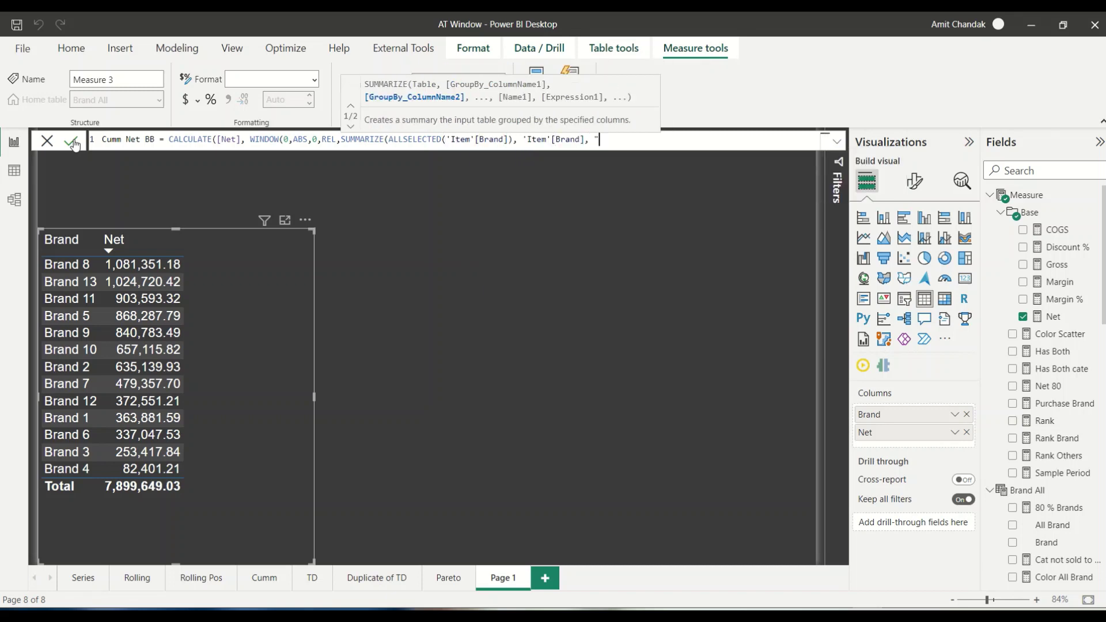
text(_net")
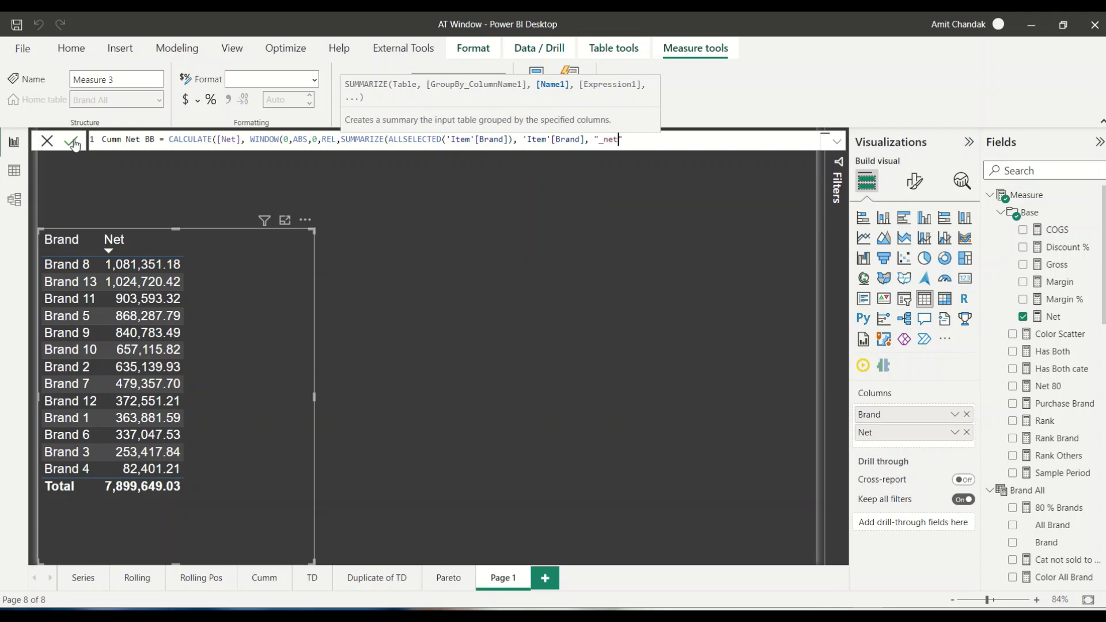
text(,[ne)
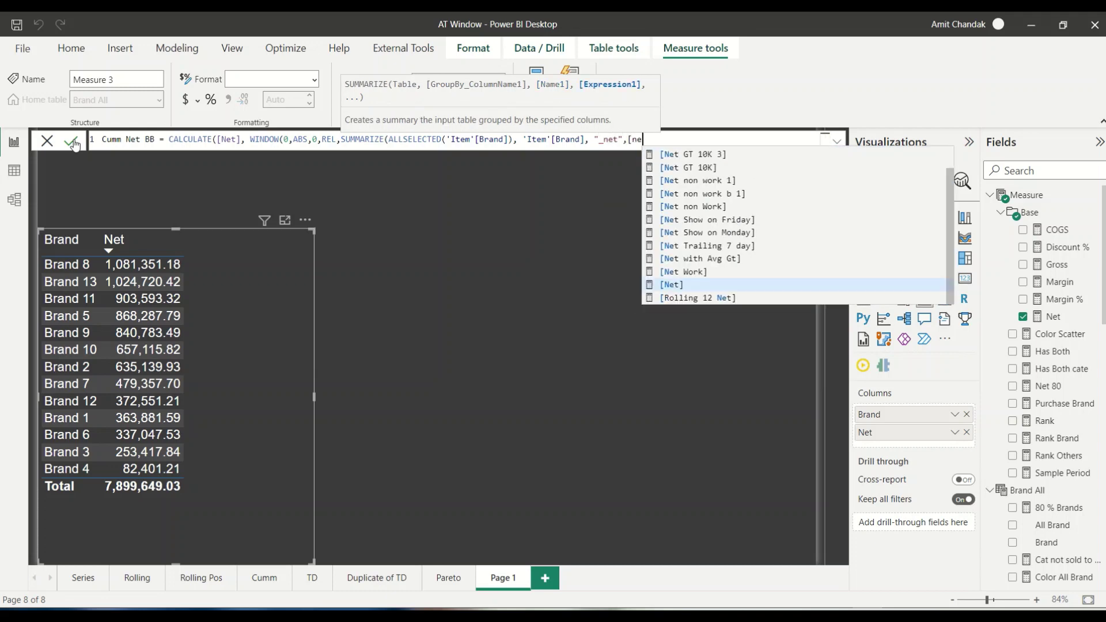
key(Tab)
text())
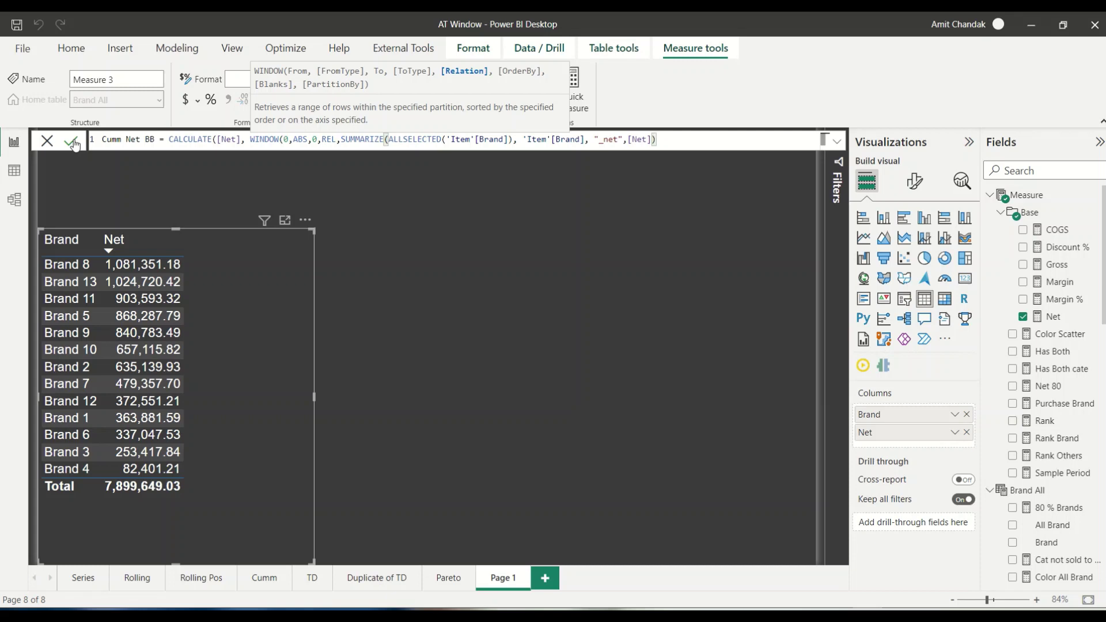
Add ORDERBY([_net]) to the WINDOW function, close the remaining parentheses and commit the Cumm Net BB measure.
text(, "_net",[Net]),)
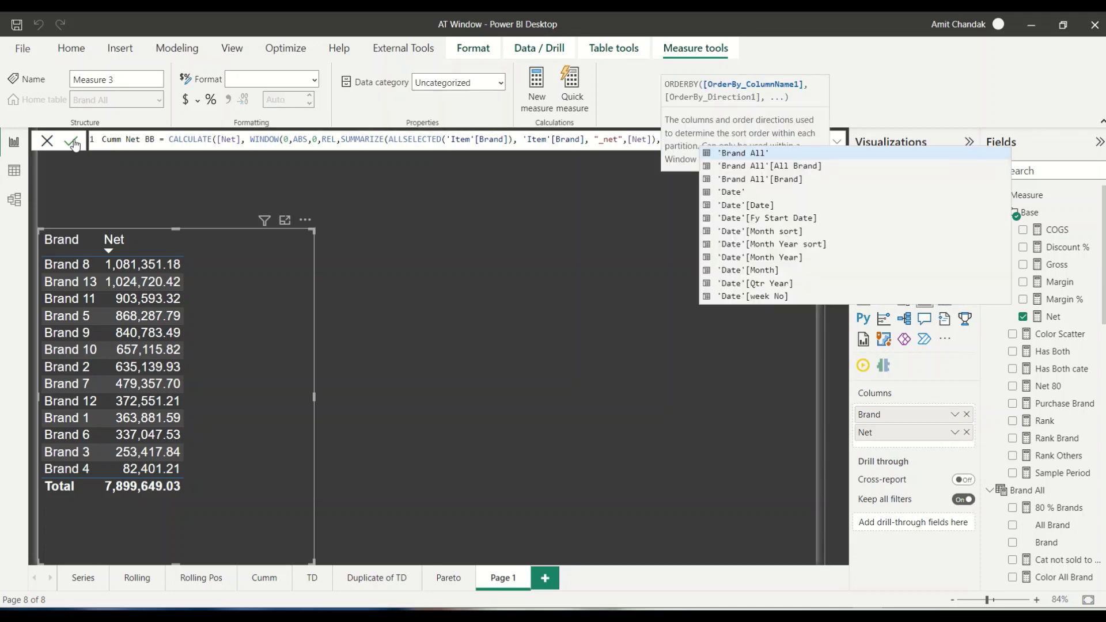
text(ORDERBY([_net)
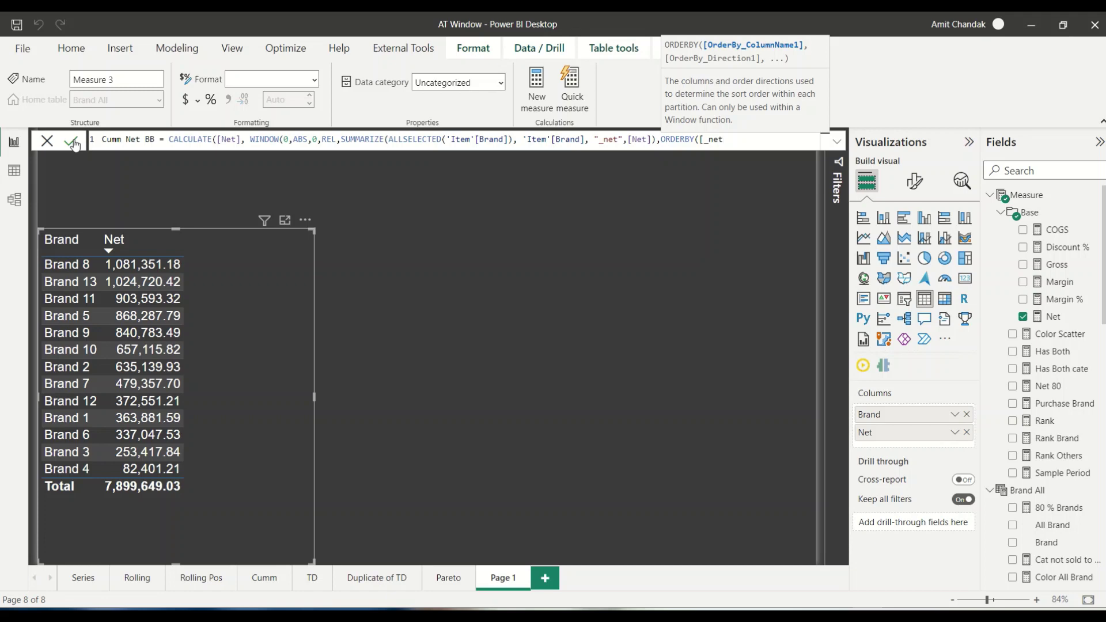
text(]))))
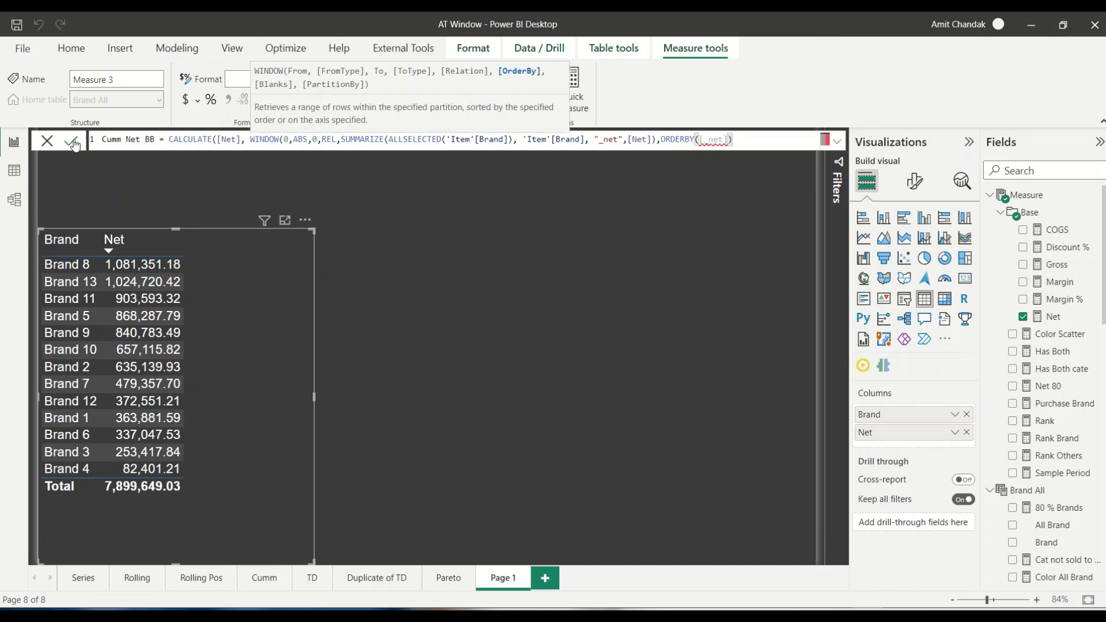
click(72, 141)
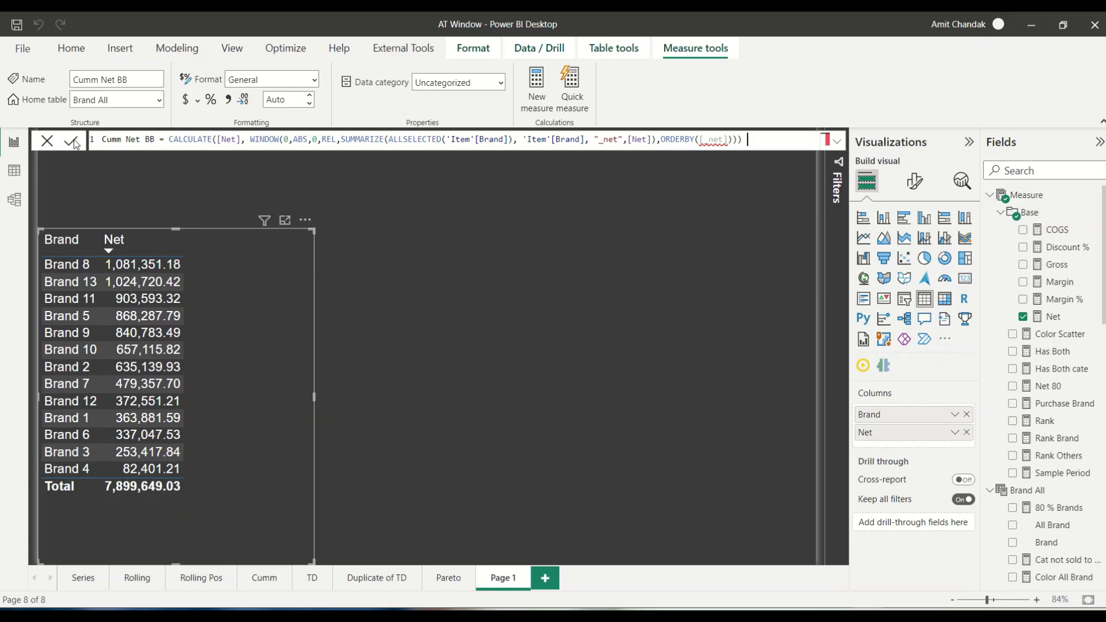
Add the Cumm Net BB measure to the brand table visual and check the visual's error details.
scroll(1060, 501, down, 3)
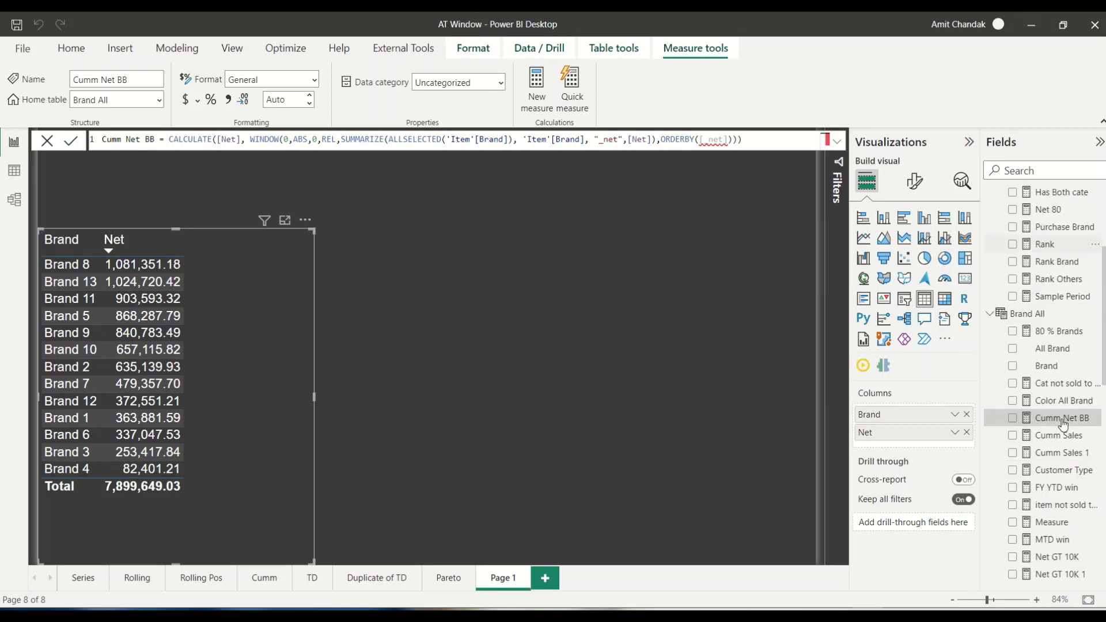
drag(1064, 415, 249, 320)
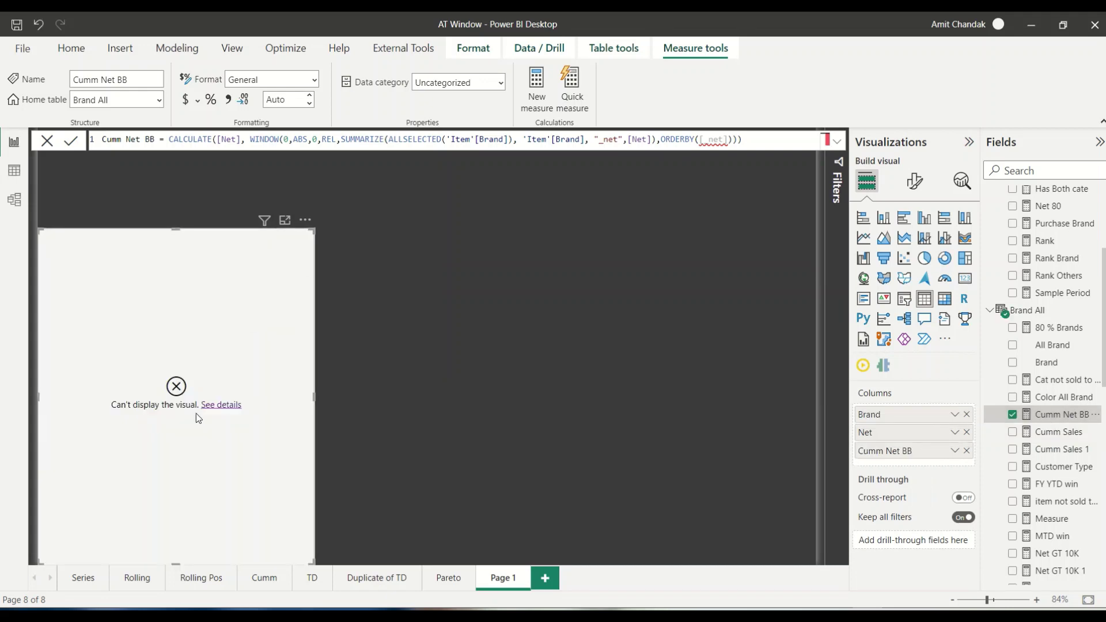
click(212, 406)
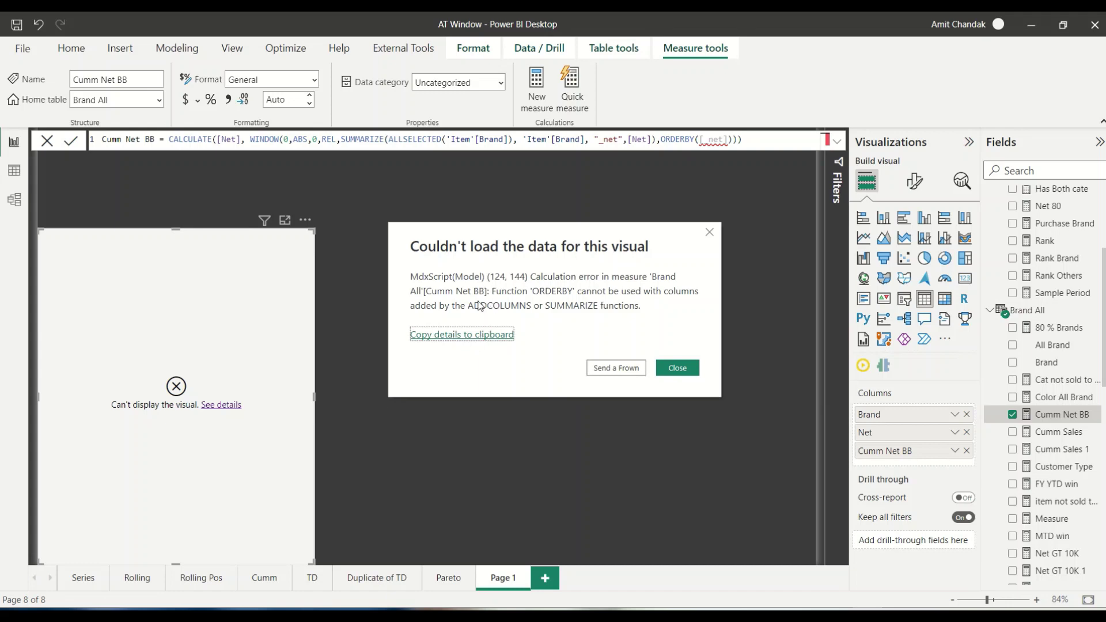
click(710, 233)
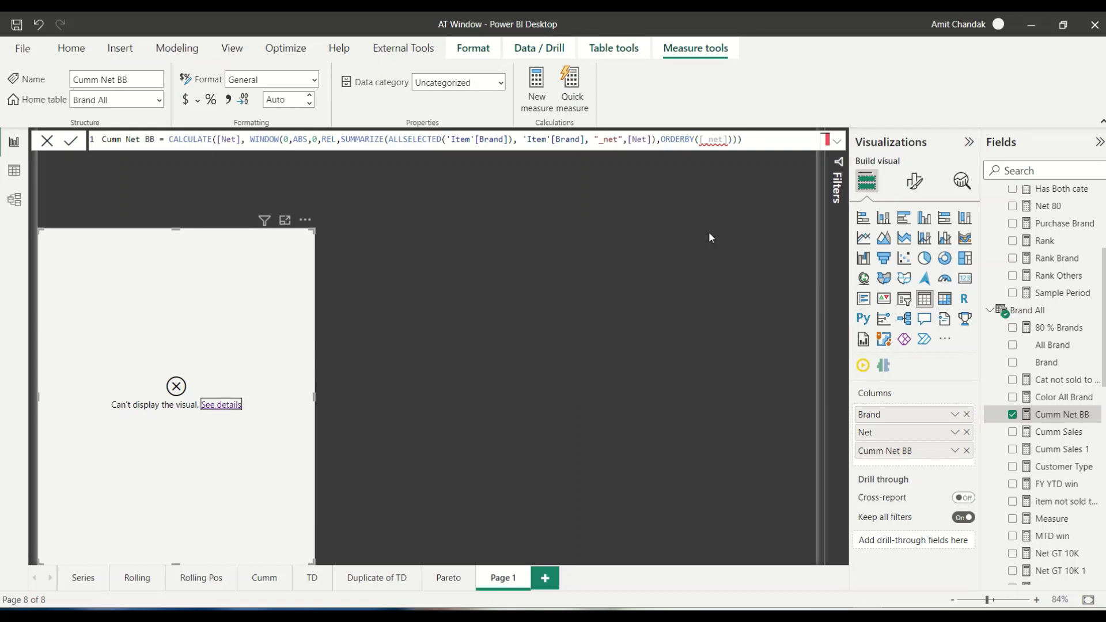
Change the WINDOW end bound's type to ABS in Cumm Net BB and commit the formula.
double_click(323, 141)
text(ABS)
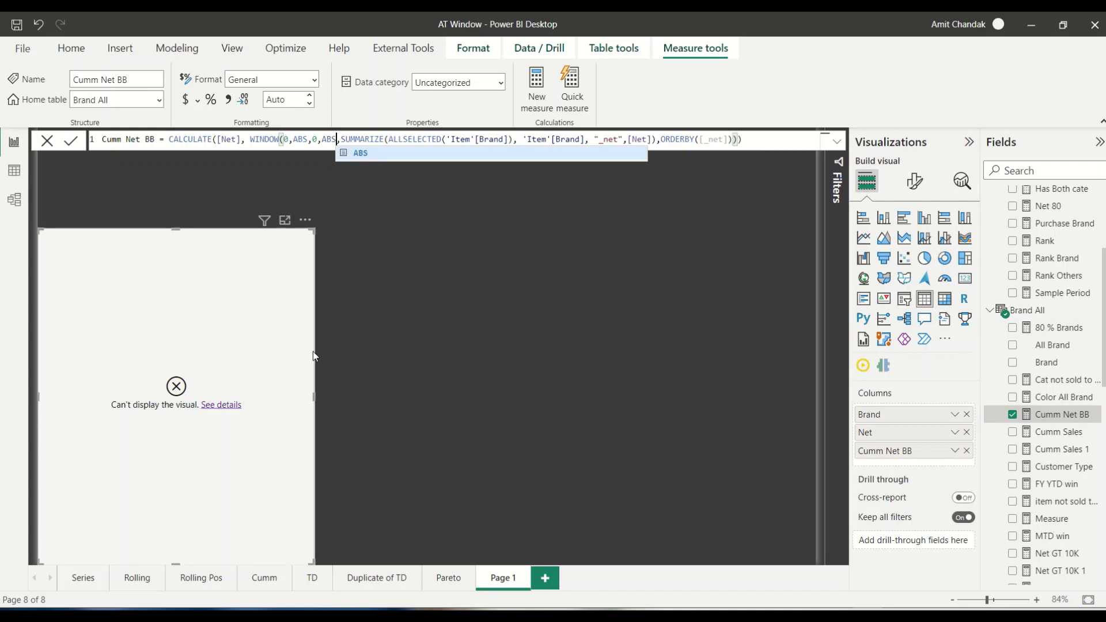
key(Escape)
key(Return)
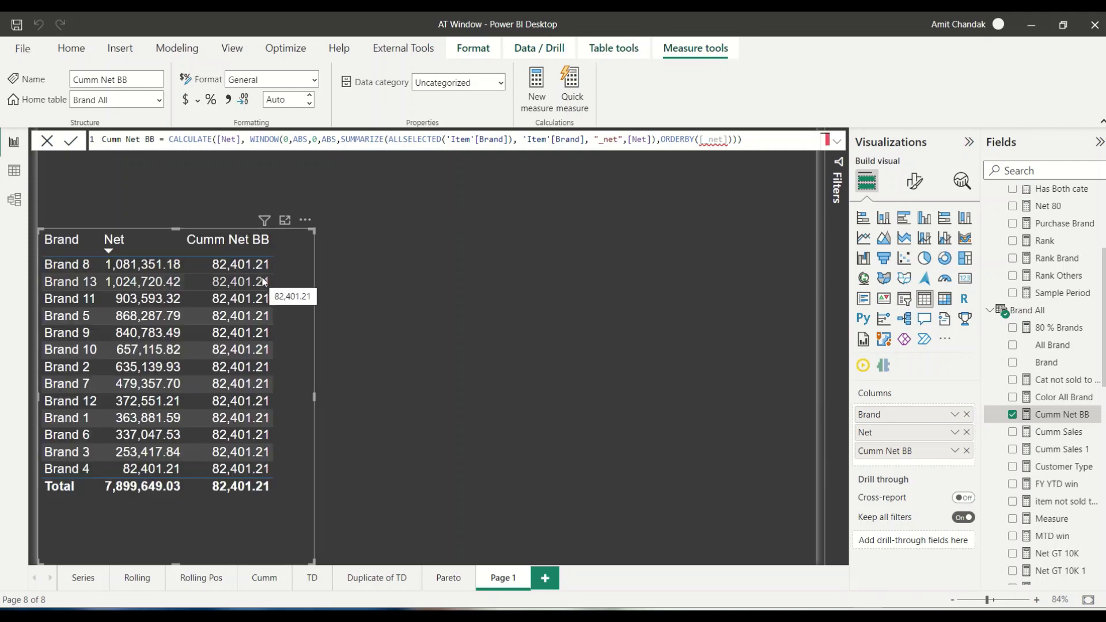
Set both the start and end positions of the WINDOW function to 1 and commit the measure.
double_click(286, 140)
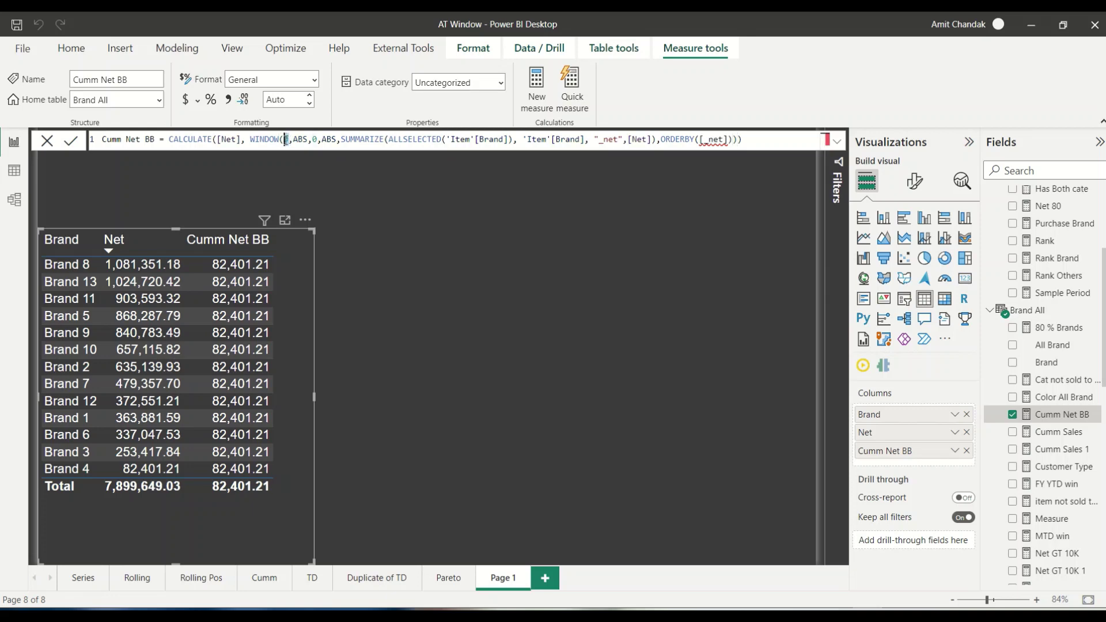
text(1)
double_click(315, 140)
text(1)
key(Return)
Set the WINDOW end position to 2 and commit the measure.
double_click(315, 139)
text(2)
key(End)
key(Return)
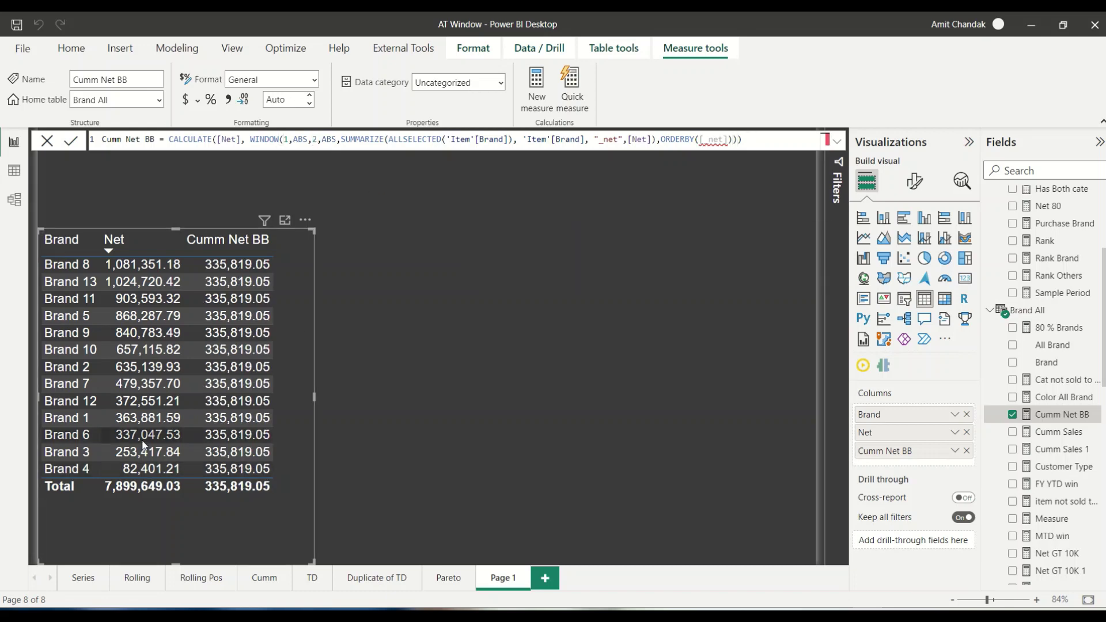
Add the DESC direction to ORDERBY([_net]) in Cumm Net BB and commit the formula.
click(729, 139)
text(,DESC)
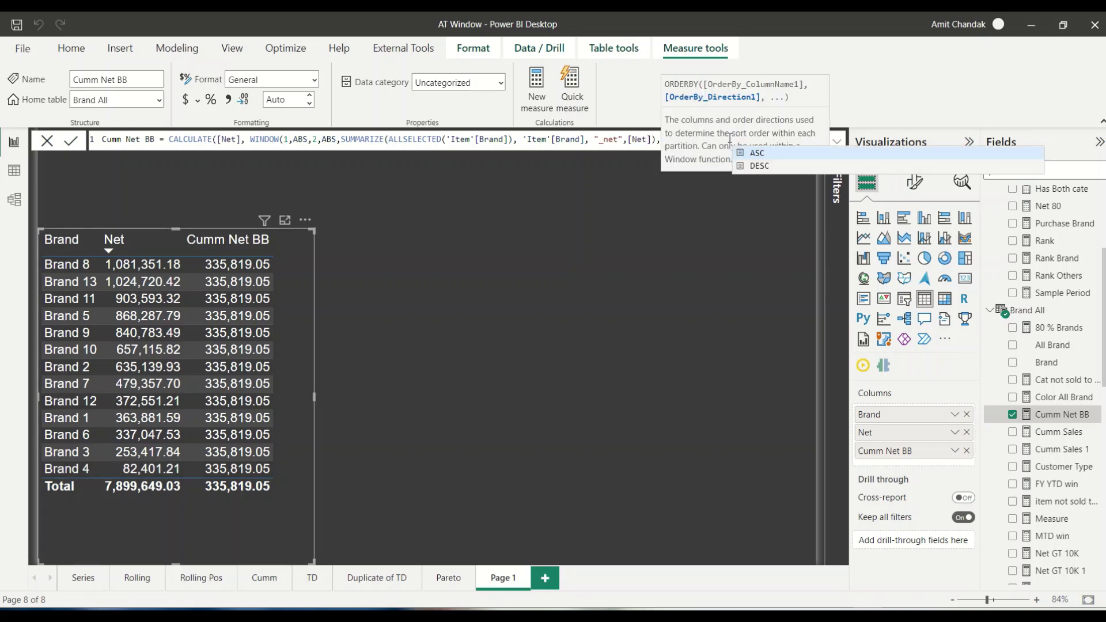
click(562, 268)
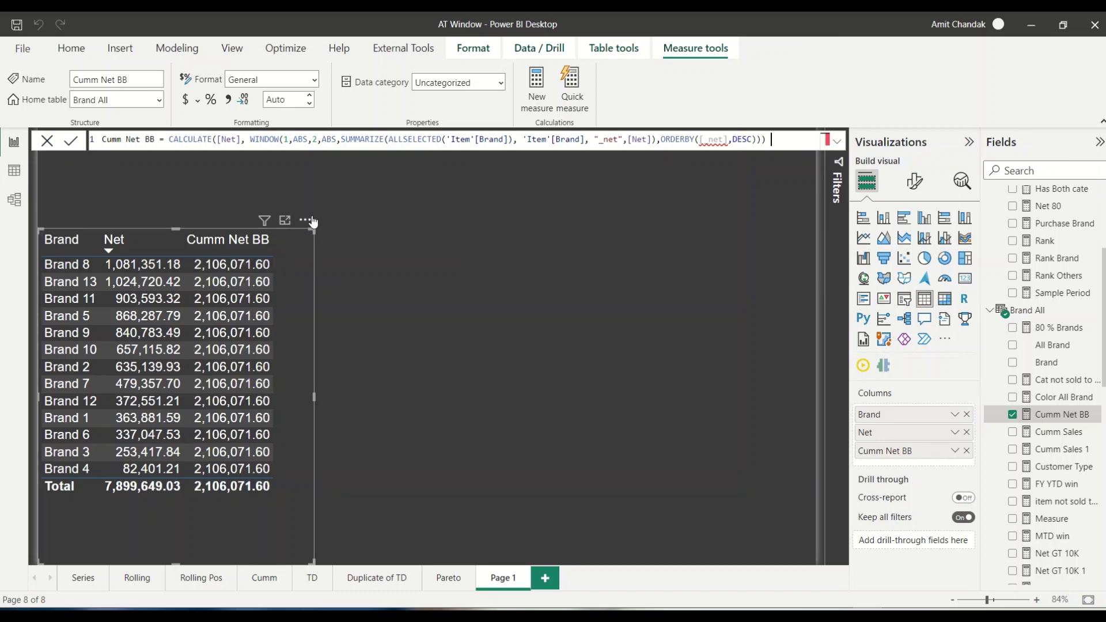
double_click(316, 140)
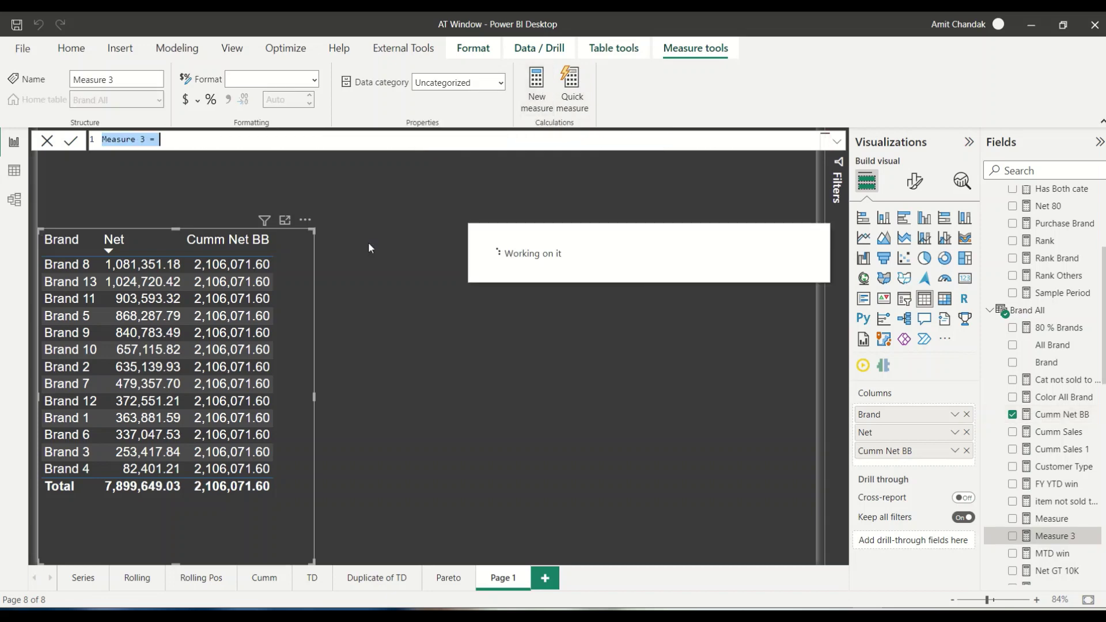
Create a new measure and name it Net Rank Brand.
drag(147, 142, 44, 143)
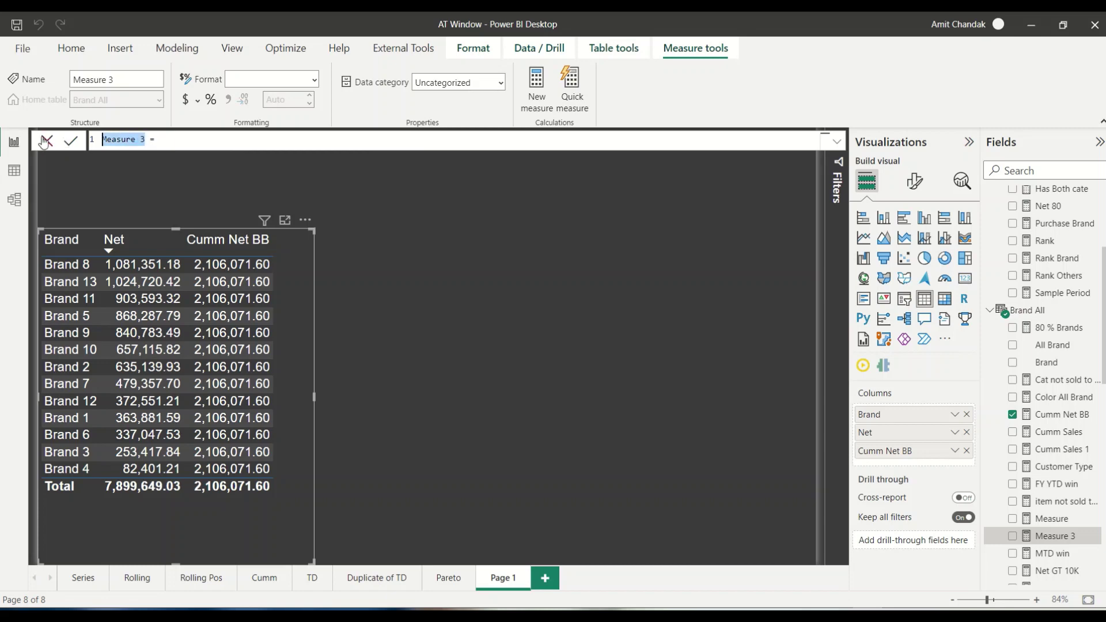
text(Tank Brand)
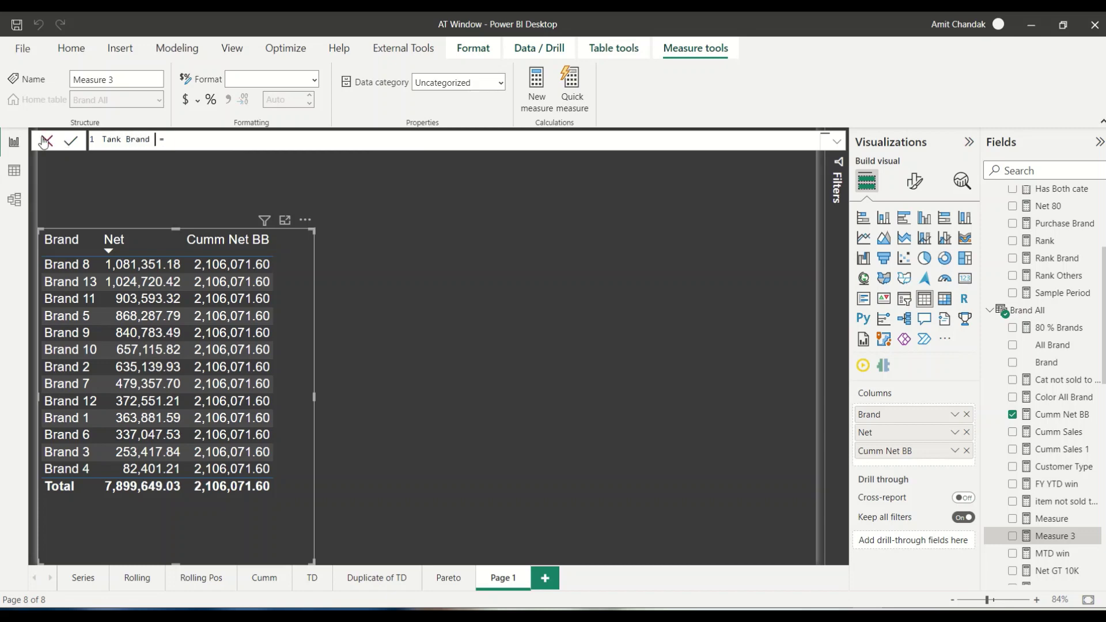
key(Left)
key(Left)
key(Left)
key(Left)
key(Left)
key(Left)
key(Left)
key(Left)
key(Left)
key(Left)
key(Left)
text(Net)
key(End)
key(BackSpace)
key(BackSpace)
text(=)
key(Left)
key(Left)
key(Left)
key(Left)
key(Left)
key(Left)
key(Left)
key(Left)
key(Left)
key(Left)
key(Left)
key(Left)
key(BackSpace)
text(R)
key(End)
Start the Net Rank Brand formula with RANKX over ALLSELECTED('Item'[Brand]).
text(rankx(a;)
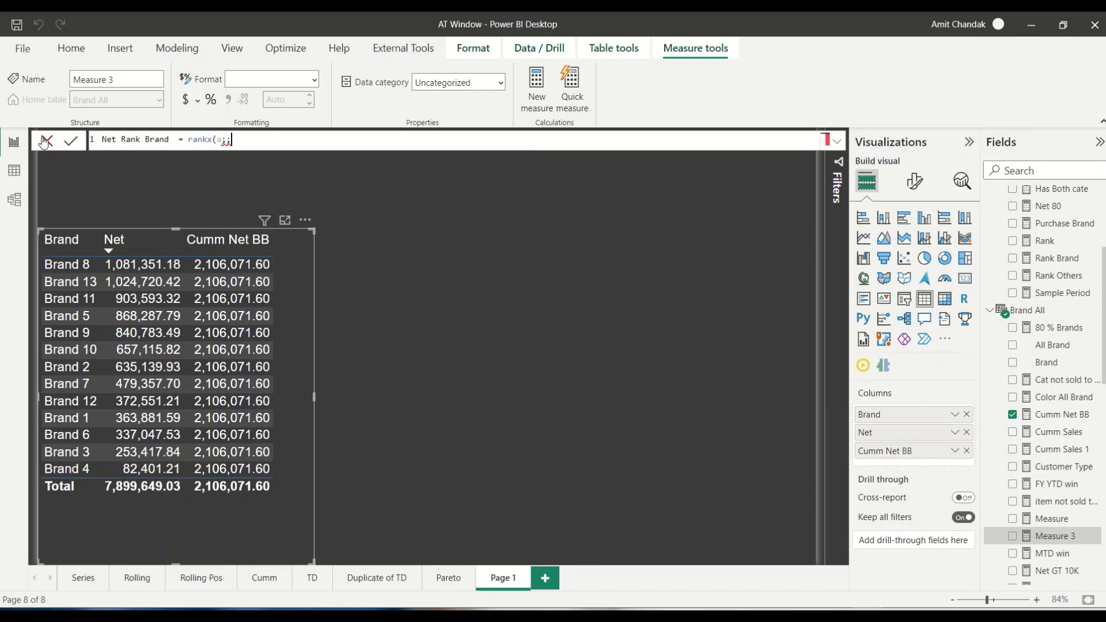
key(BackSpace)
text(ll)
key(Down)
key(Down)
key(Down)
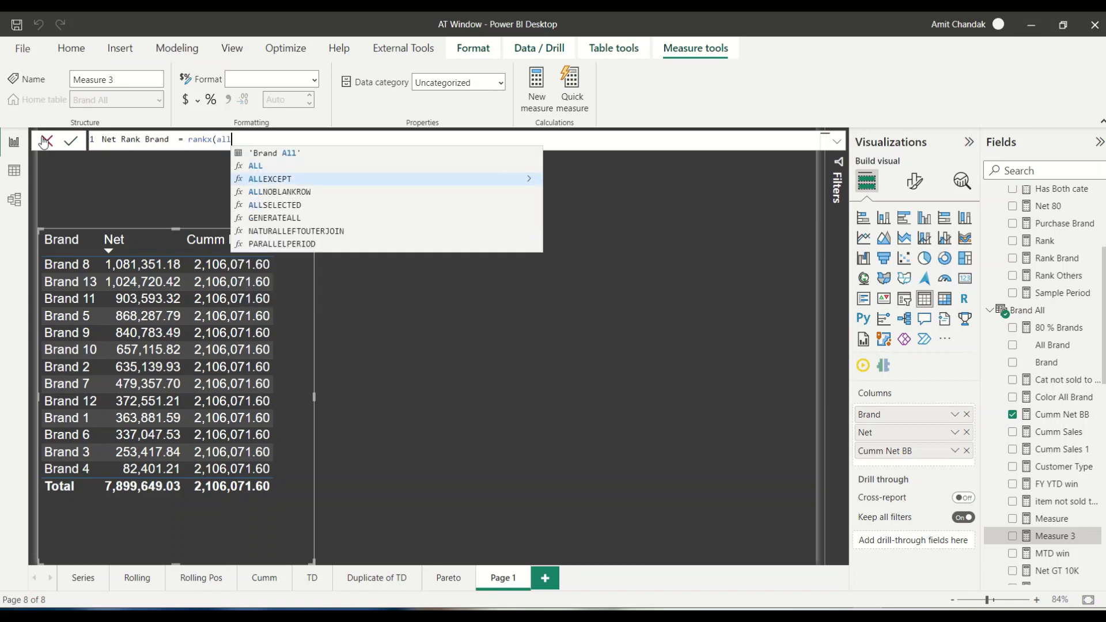
key(Tab)
text(Ite)
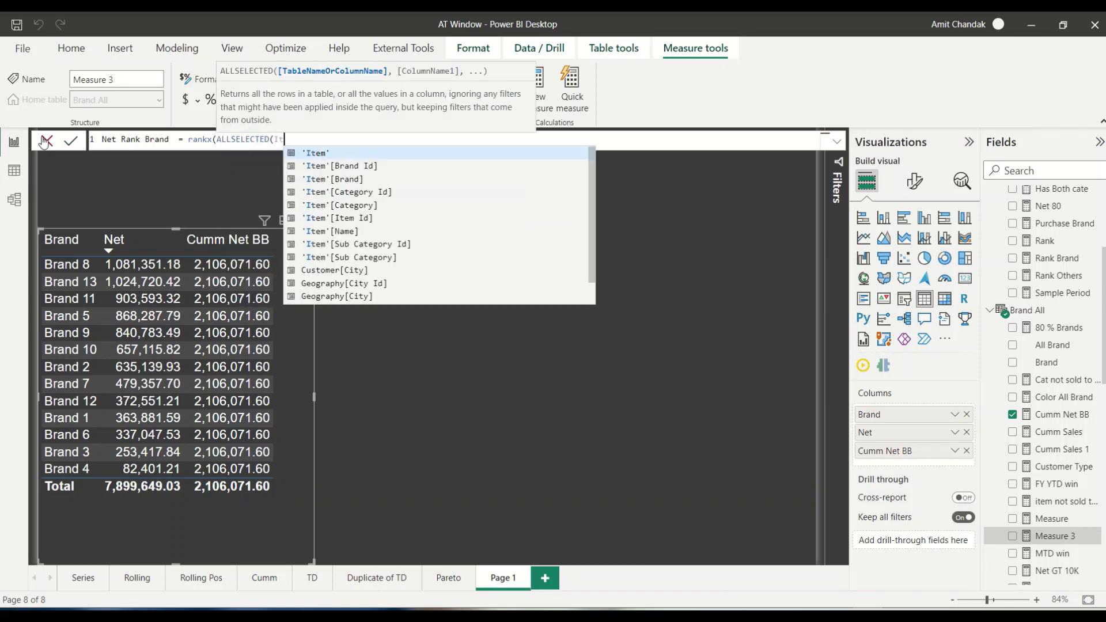
key(Down)
key(Down)
key(Tab)
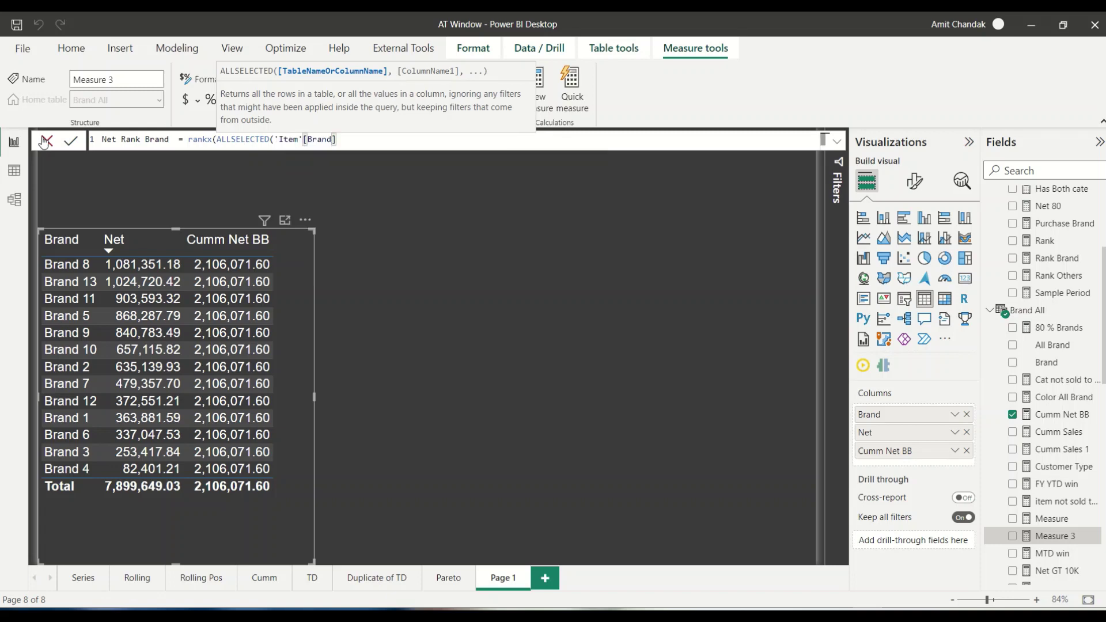
text(),)
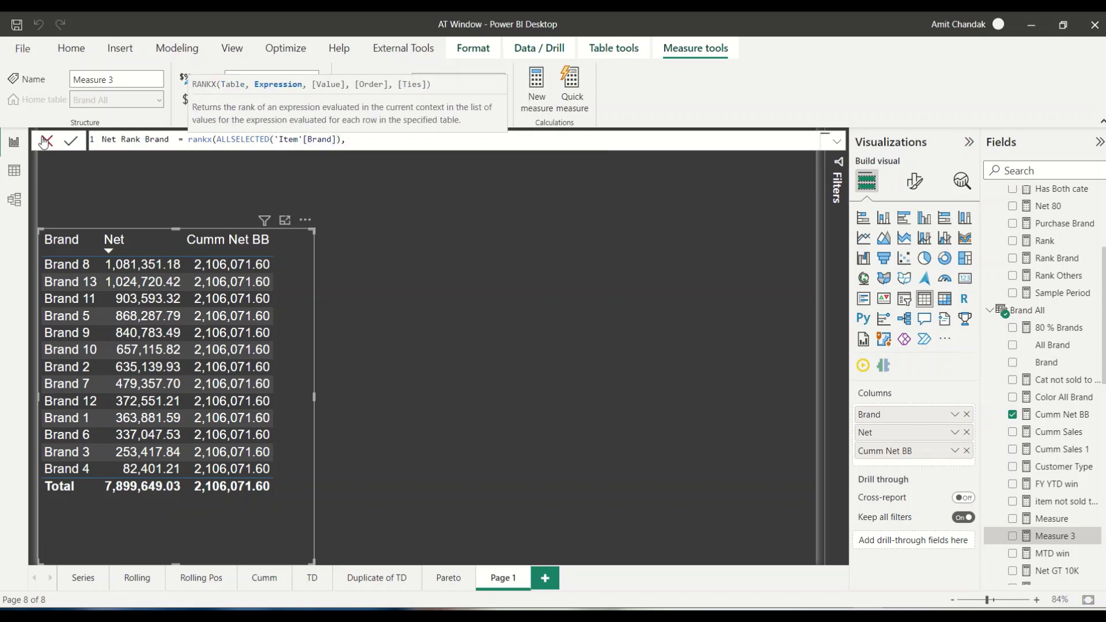
Rank by [Net] with the value argument left empty, DESC order and Dense ties, and commit Net Rank Brand.
text([net)
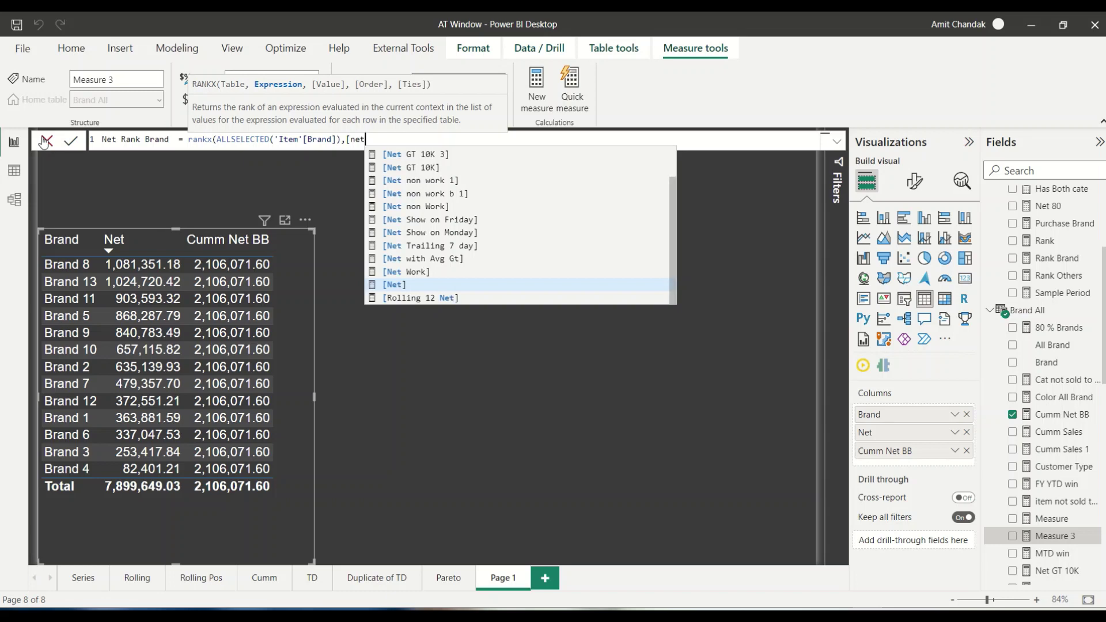
key(Tab)
text(,)
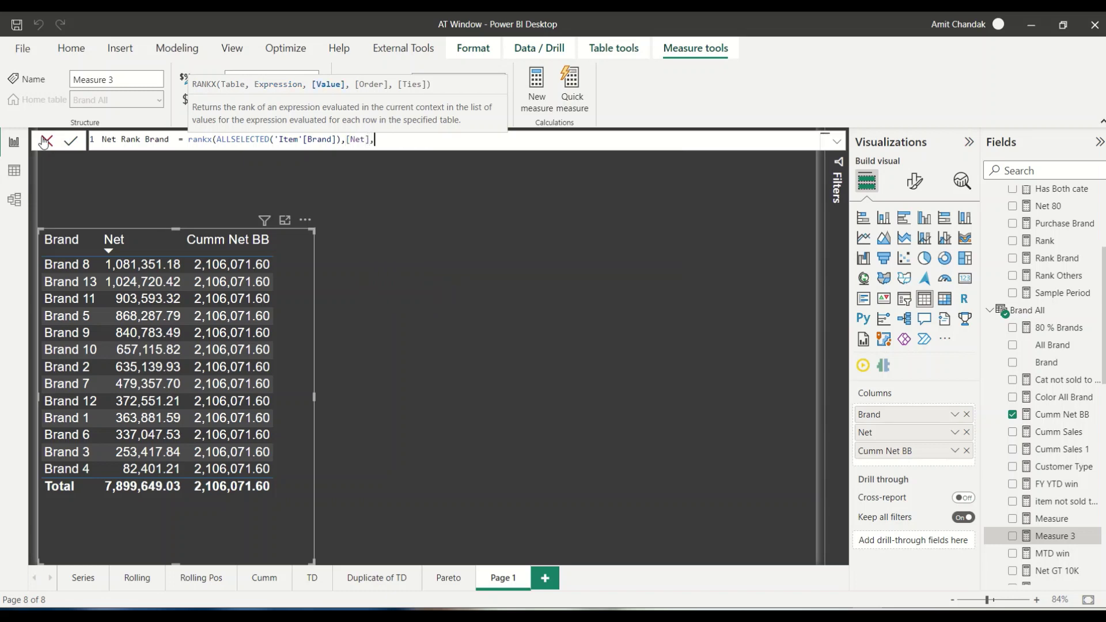
text(,)
key(Down)
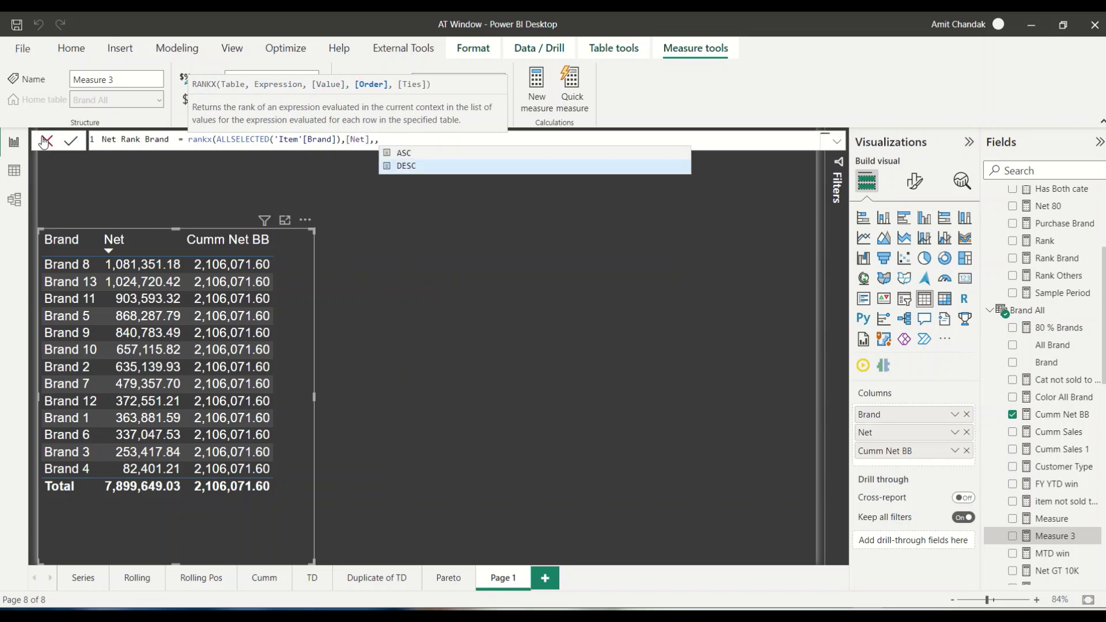
text(DESC,Dense))
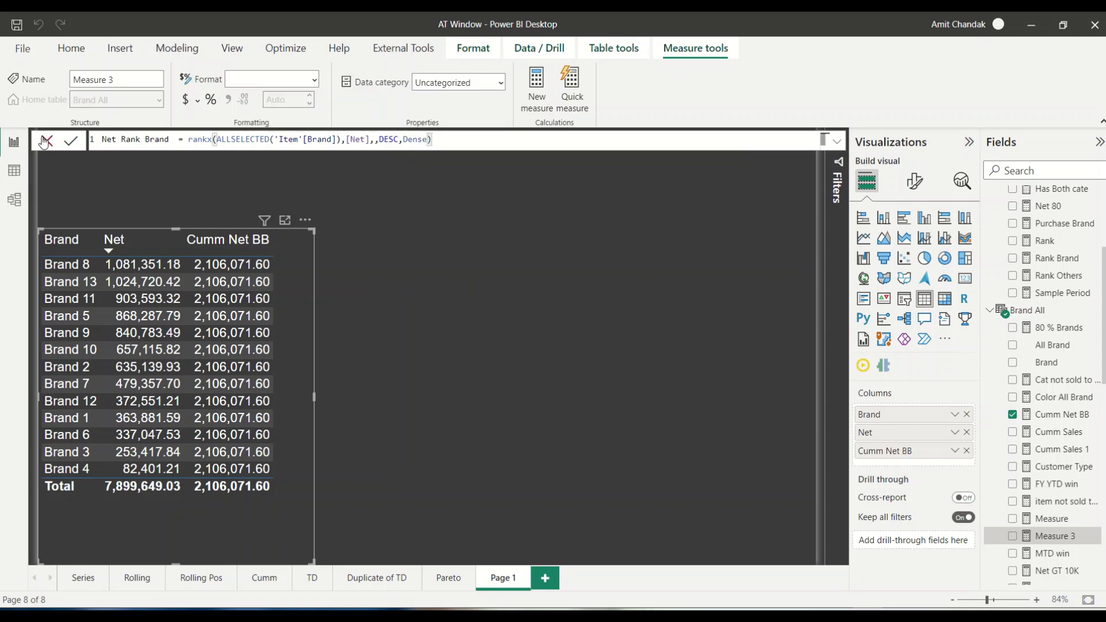
key(Return)
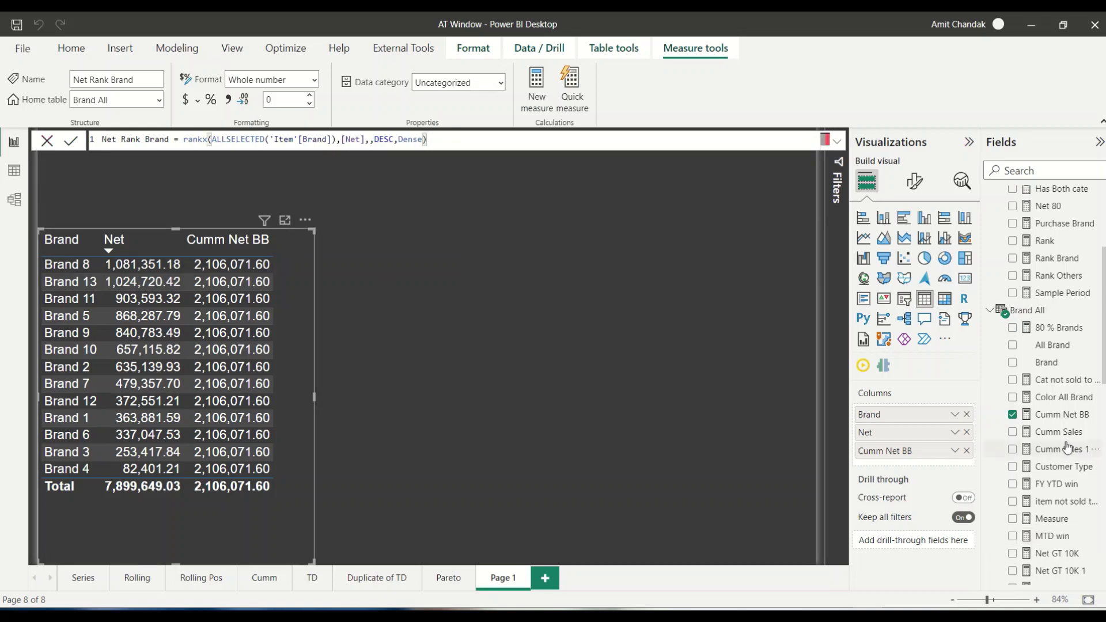
Replace the WINDOW end position in Cumm Net BB with [Net Rank Brand] and commit the formula.
click(1061, 423)
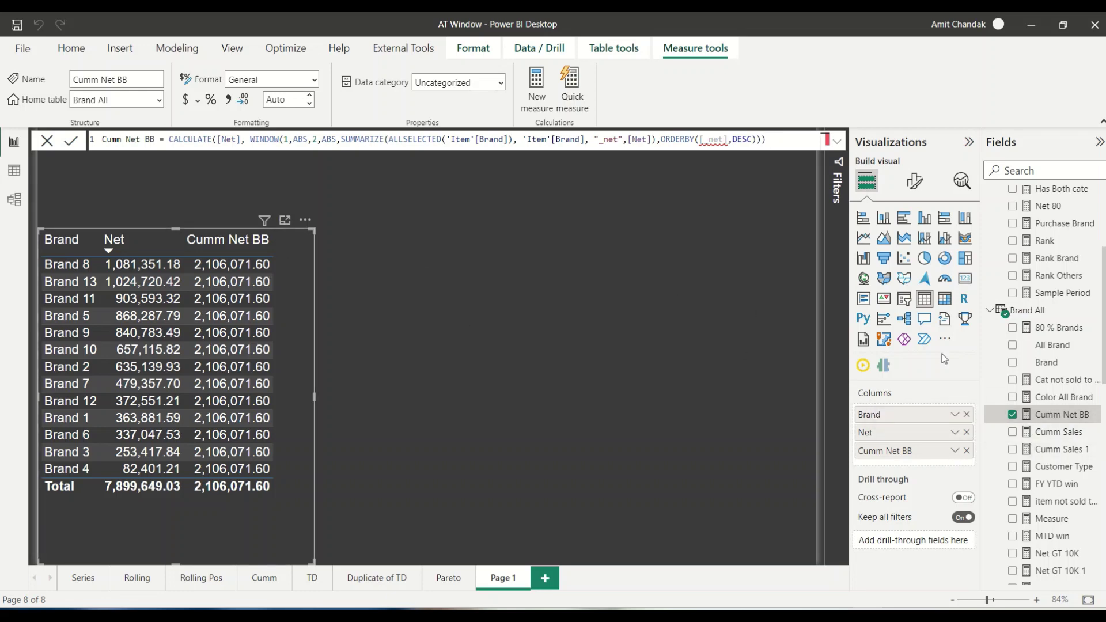
scroll(993, 413, down, 5)
scroll(994, 413, up, 3)
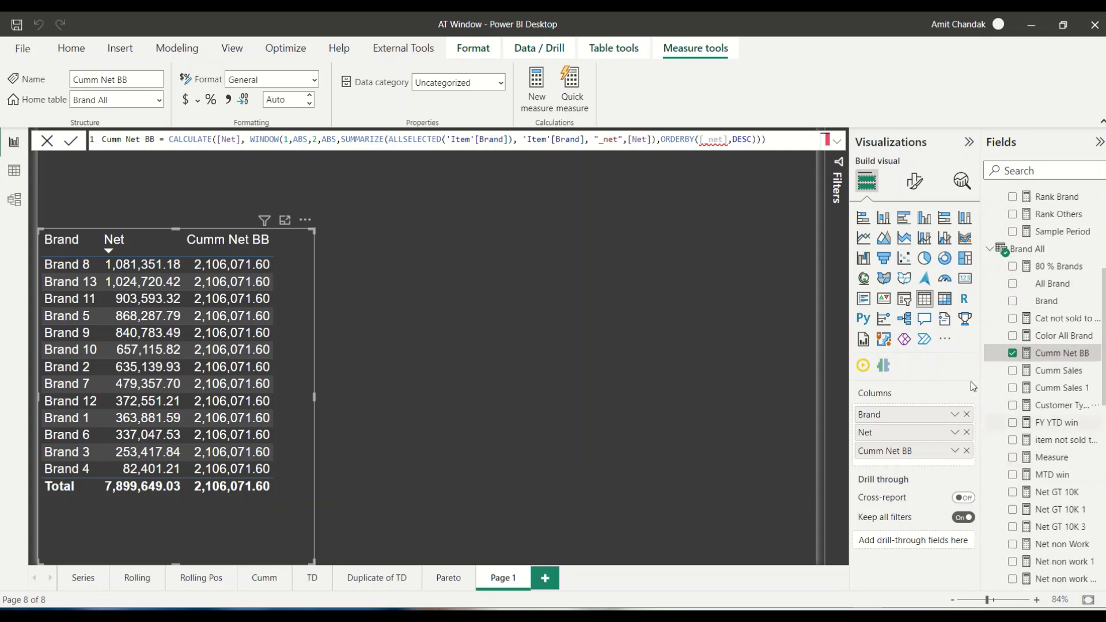
scroll(994, 386, up, 3)
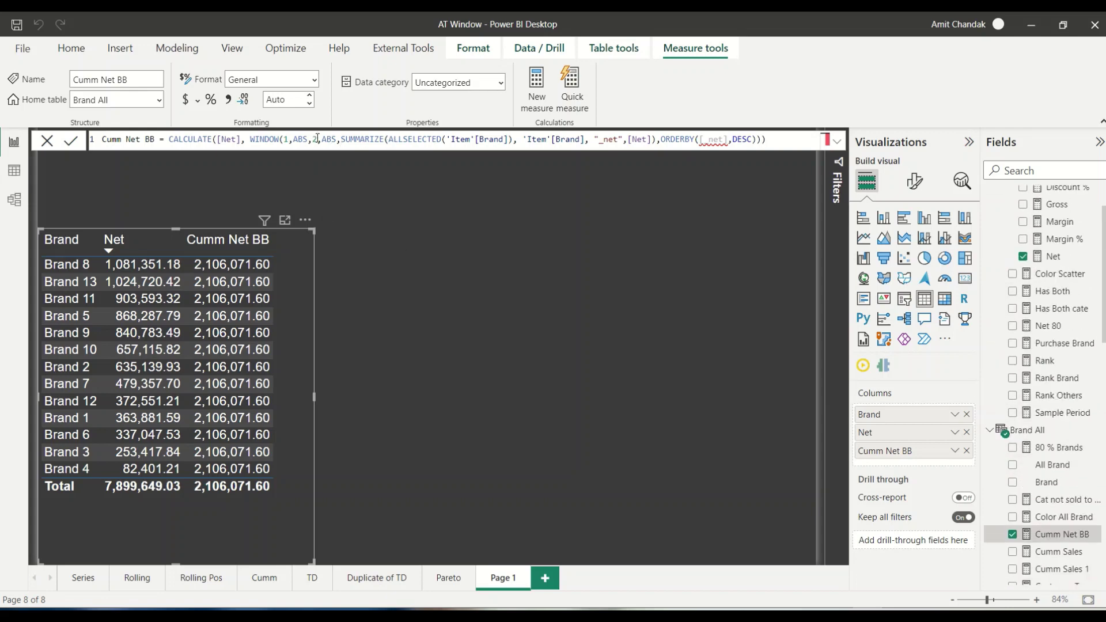
double_click(315, 138)
text(1)
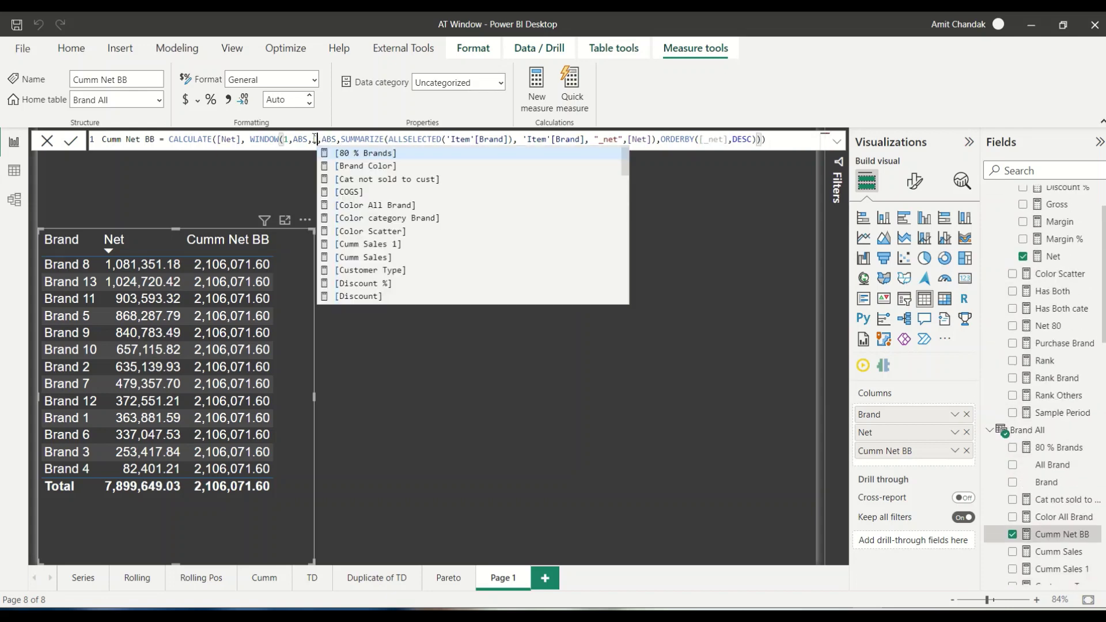
text(net)
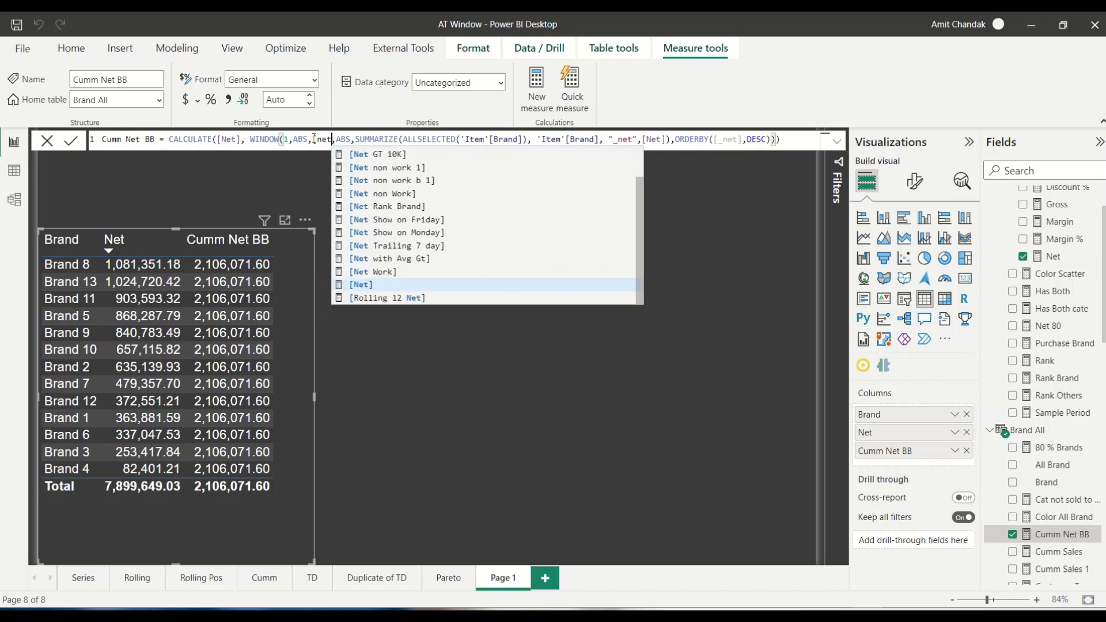
text( r)
key(Tab)
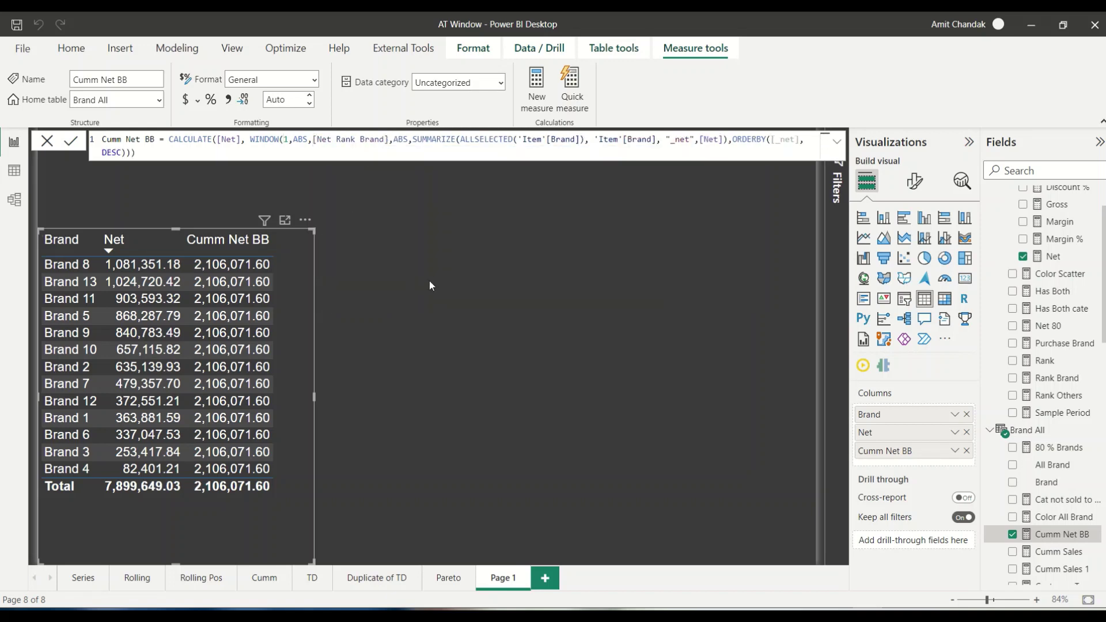
key(Return)
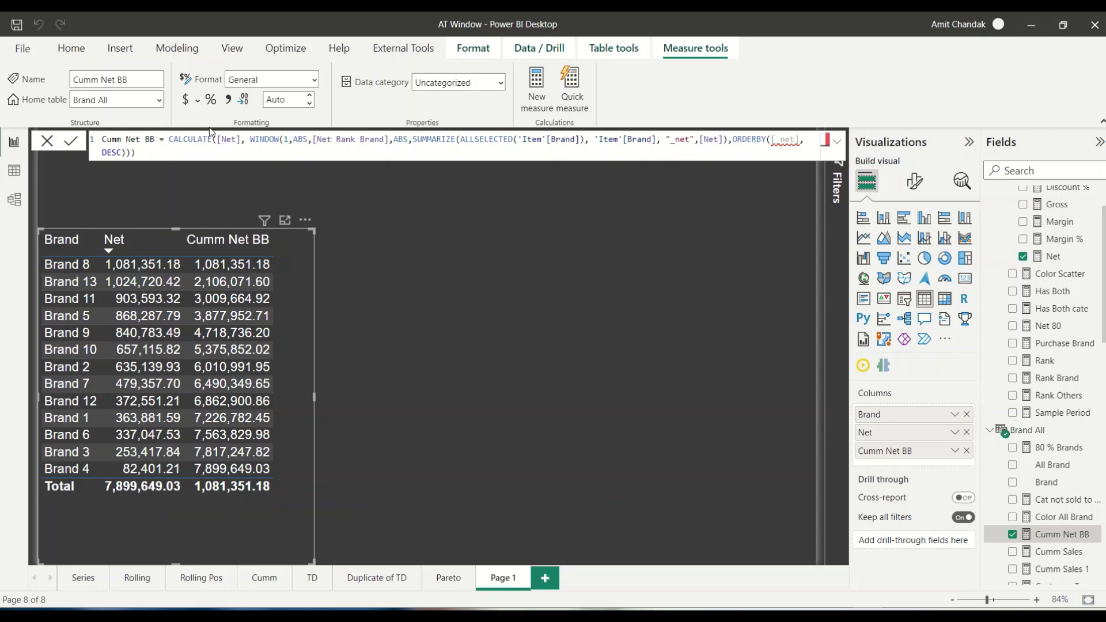
Create a new measure named Cumm Net % and begin its formula with CALCULATE.
drag(163, 140, 102, 140)
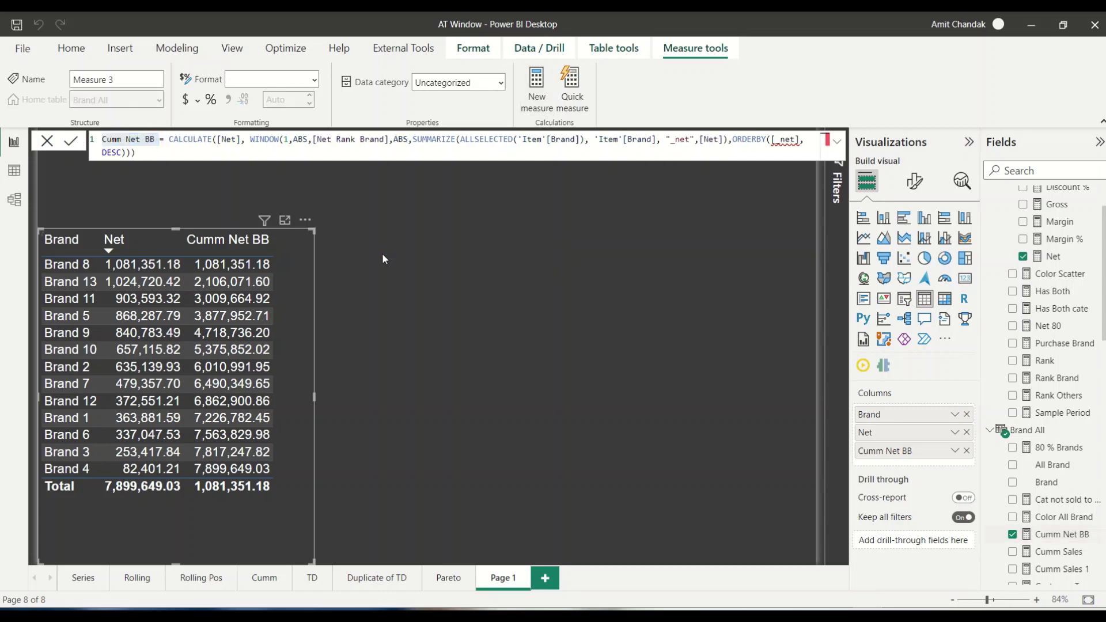
text(Cumm Net BB)
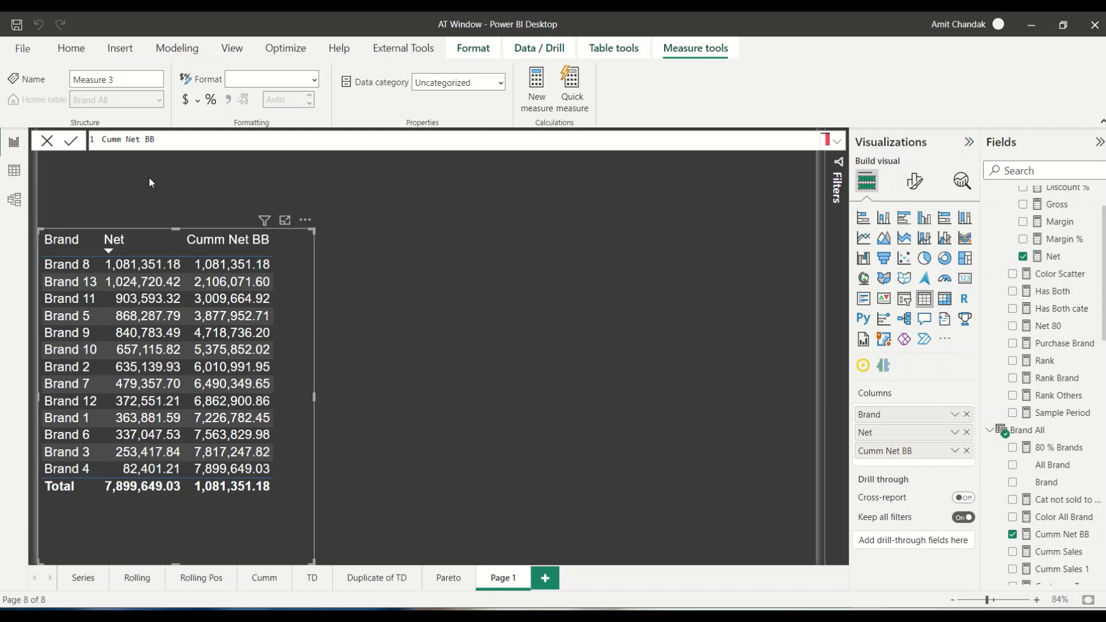
drag(145, 139, 162, 140)
key(BackSpace)
text(% = CAL)
key(Tab)
text([)
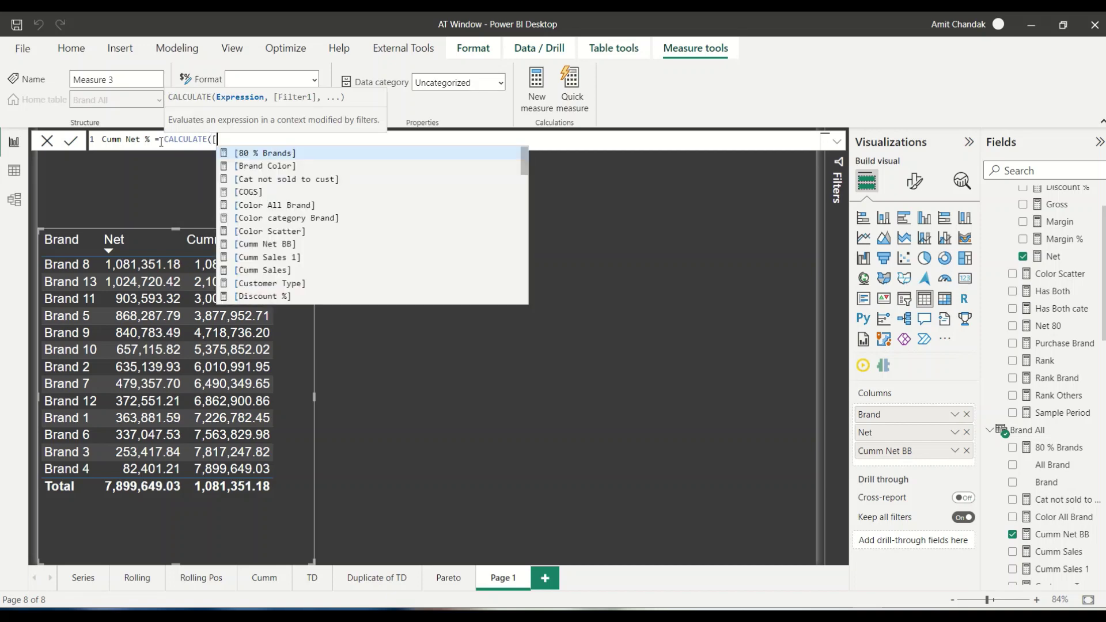
Complete the Cumm Net % formula with [Cumm Net BB] and CALCULATE([Net], ALLSELECTED()) as arguments, and commit it.
text(Cumm Net BB], )
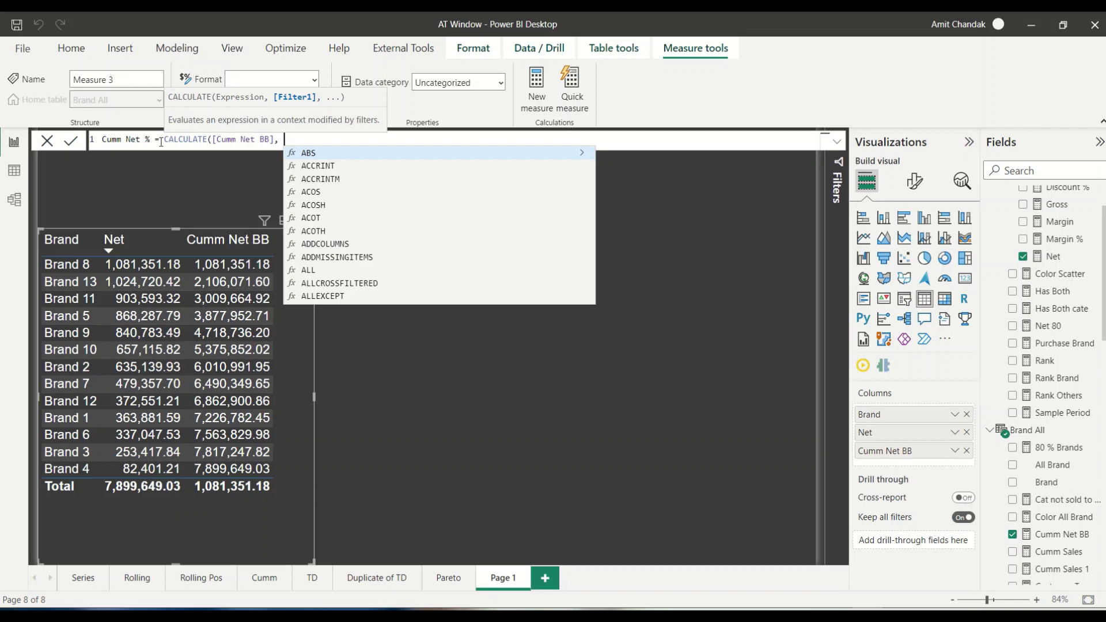
text(CAL)
key(Tab)
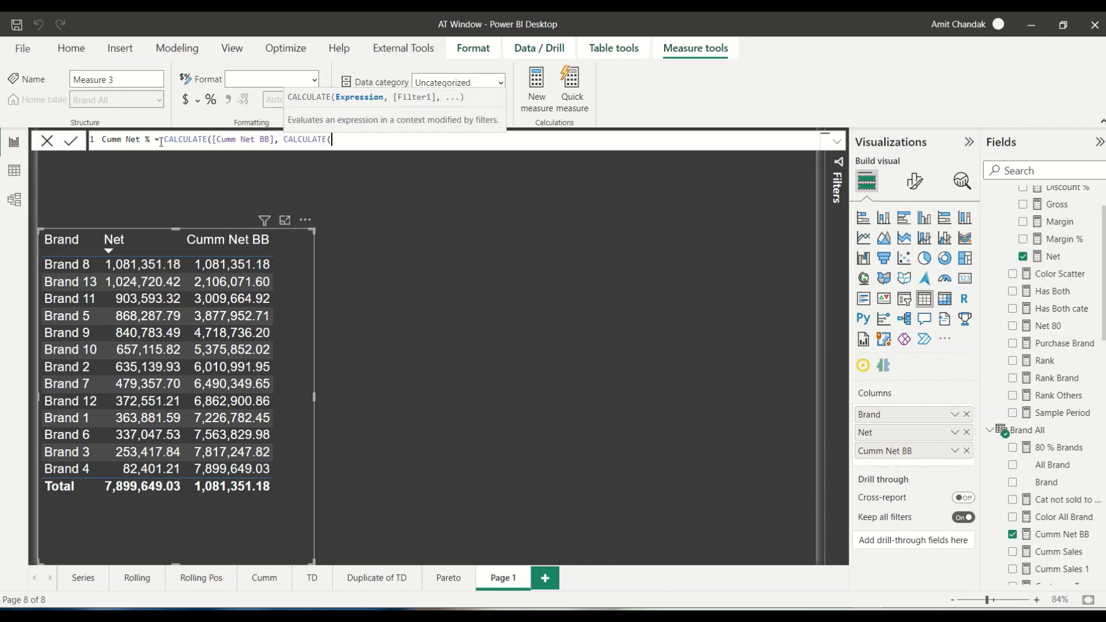
text([Net],)
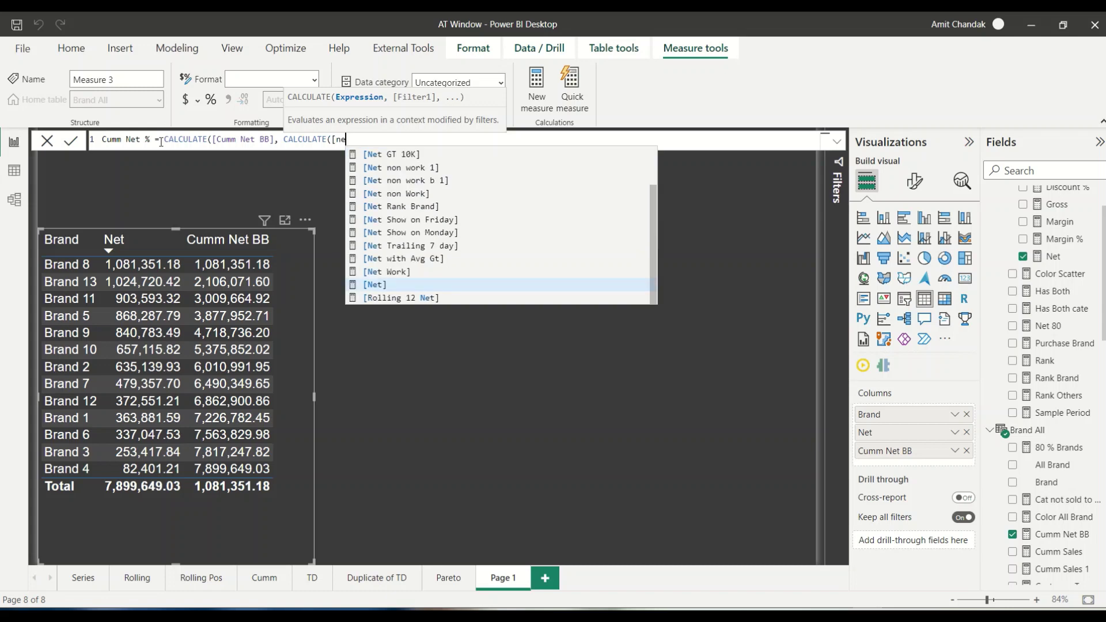
text( ALLS)
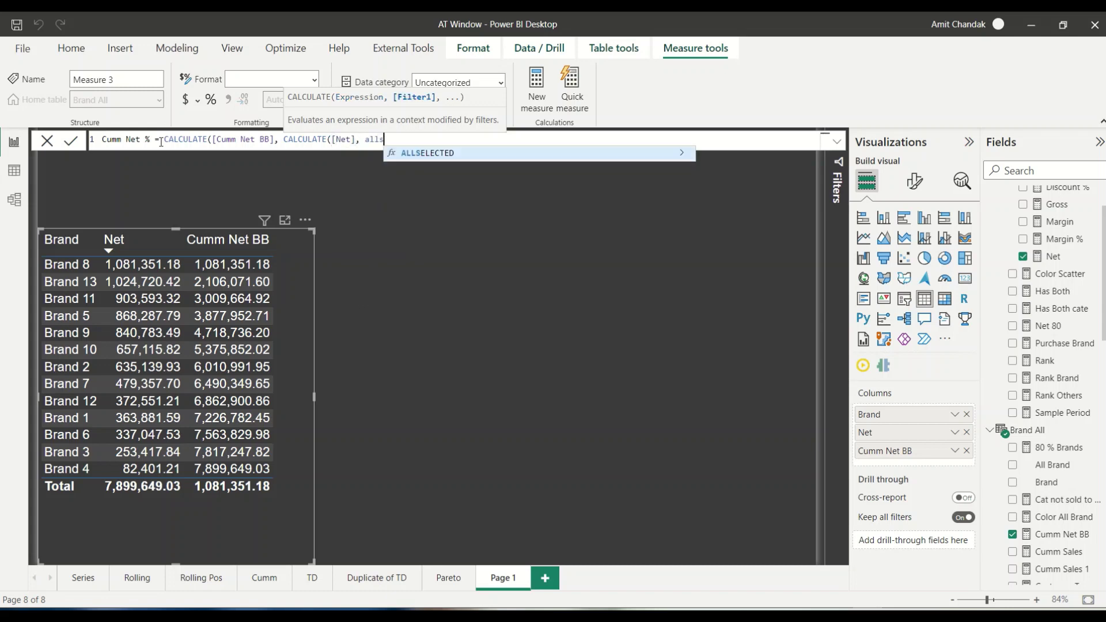
key(Tab)
text()))
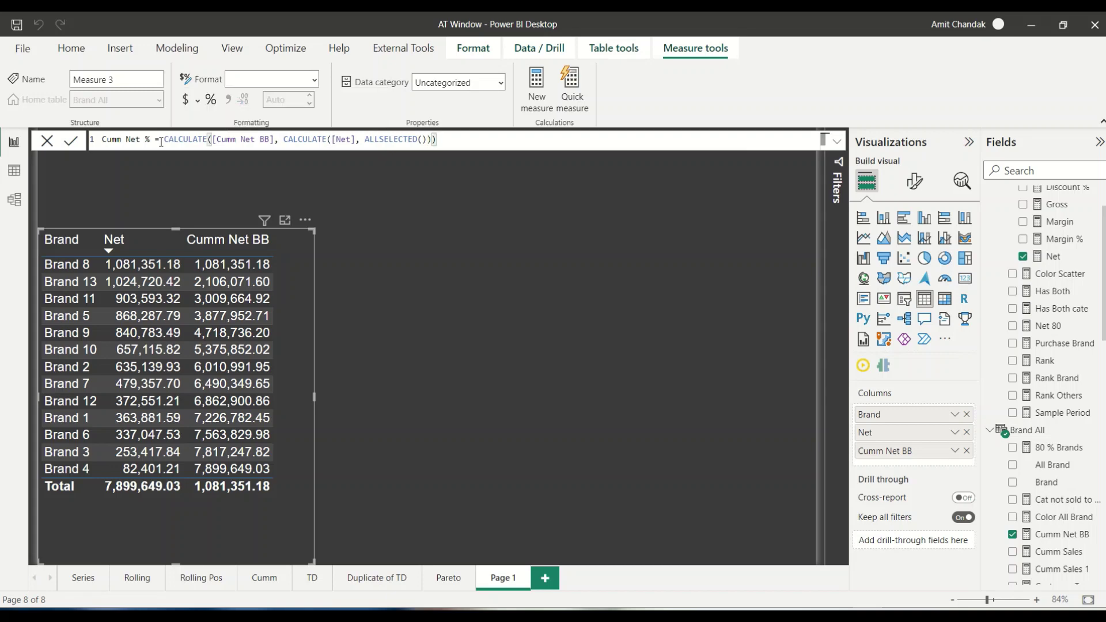
text())
key(Return)
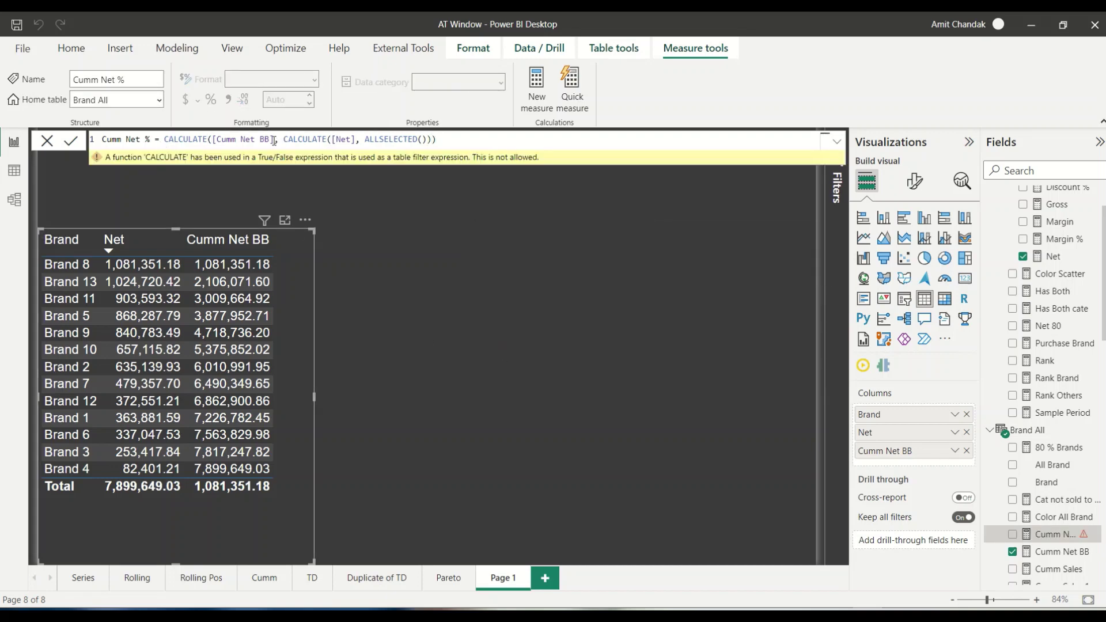
Replace the outer CALCULATE in Cumm Net % with DIVIDE and commit the formula.
mouse_move(230, 163)
double_click(198, 140)
text(di)
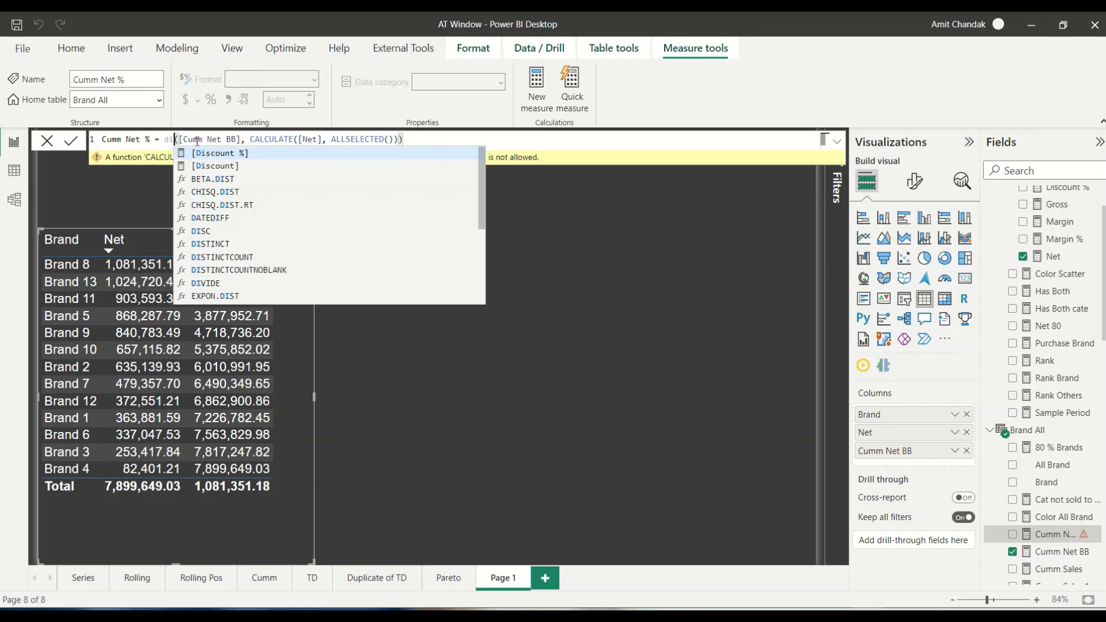
key(Down)
key(Down)
key(Down)
key(Down)
key(Down)
key(Down)
key(Down)
key(Down)
key(Down)
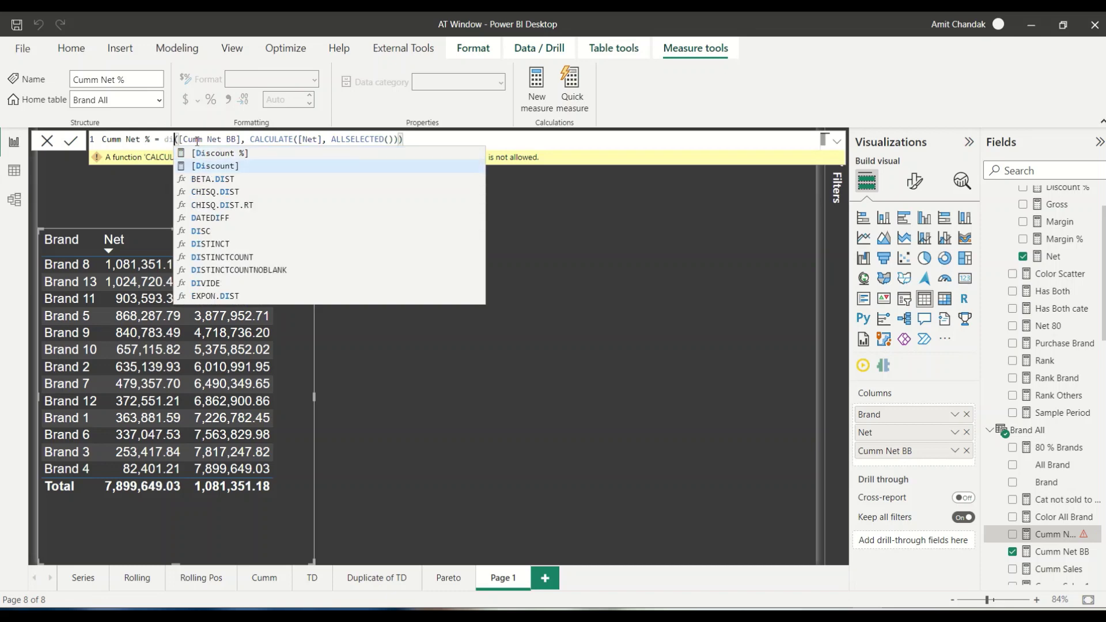
key(Tab)
key(Right)
key(Right)
key(Right)
key(Right)
key(Right)
key(Right)
key(Right)
key(Right)
key(Right)
key(Right)
key(Right)
key(Right)
key(Right)
key(Right)
key(Right)
key(Right)
key(Right)
key(Right)
key(Right)
key(Right)
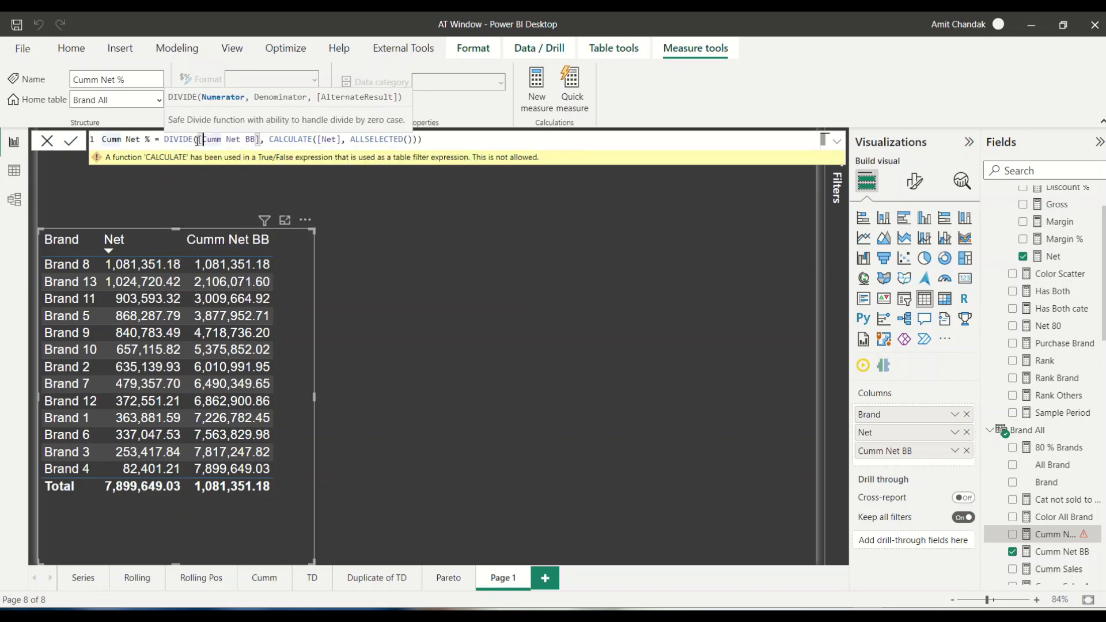
key(Return)
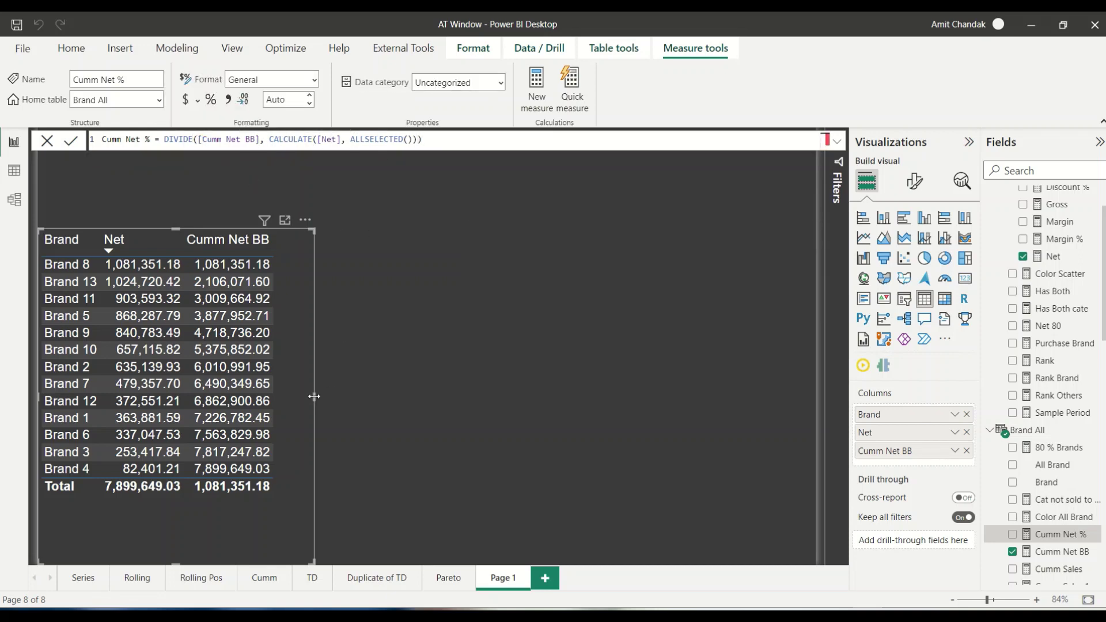
Add Cumm Net % to the widened brand table and format the measure as a percentage.
drag(326, 402, 457, 397)
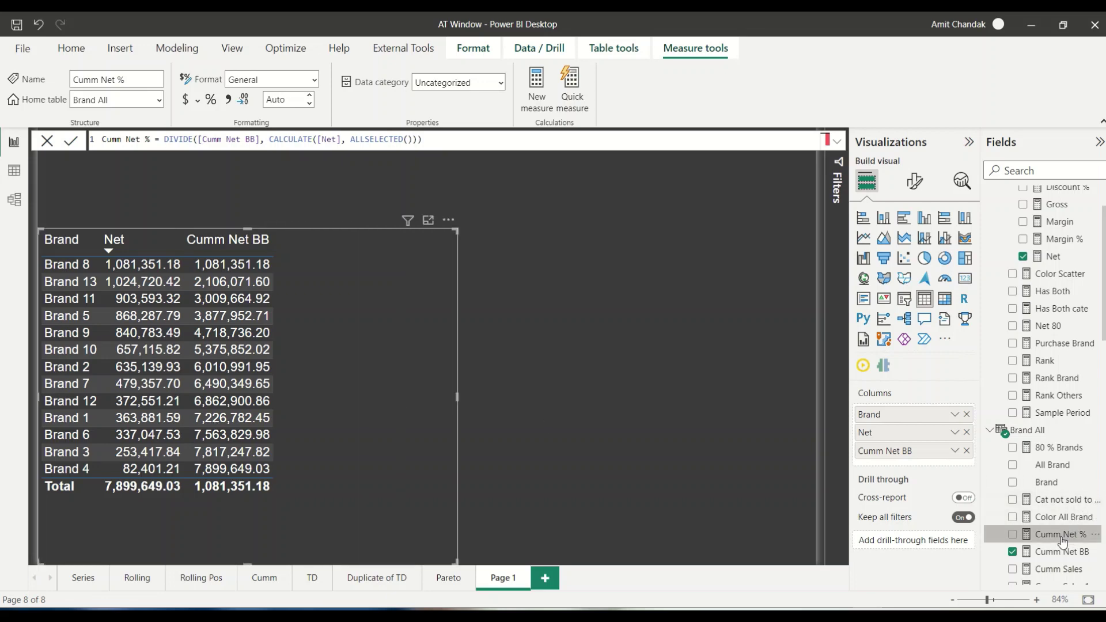
drag(1064, 534, 383, 343)
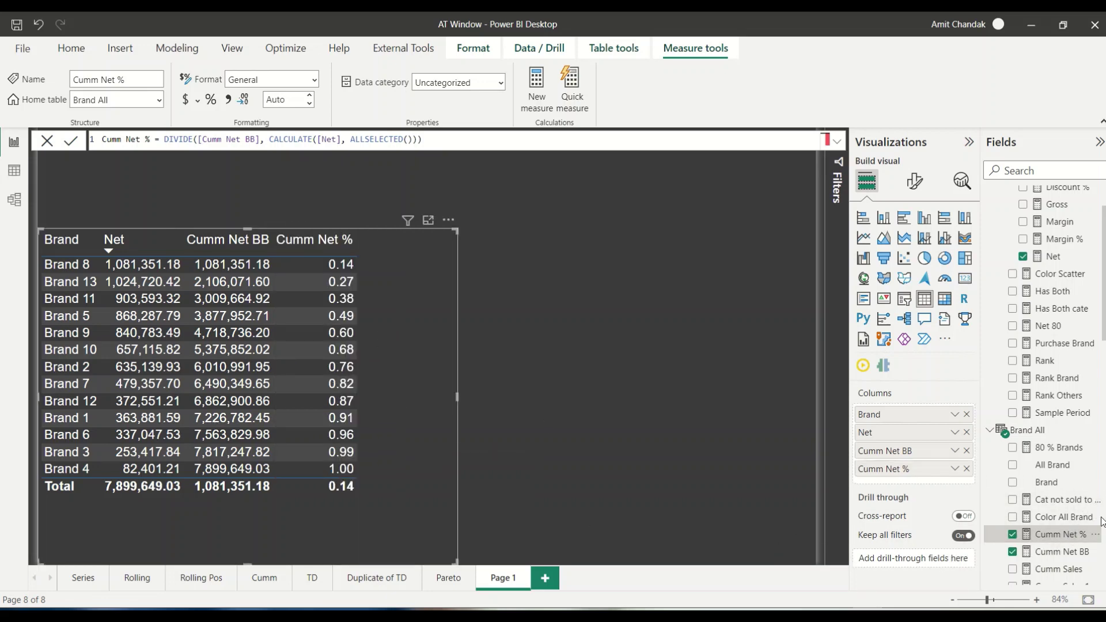
click(211, 100)
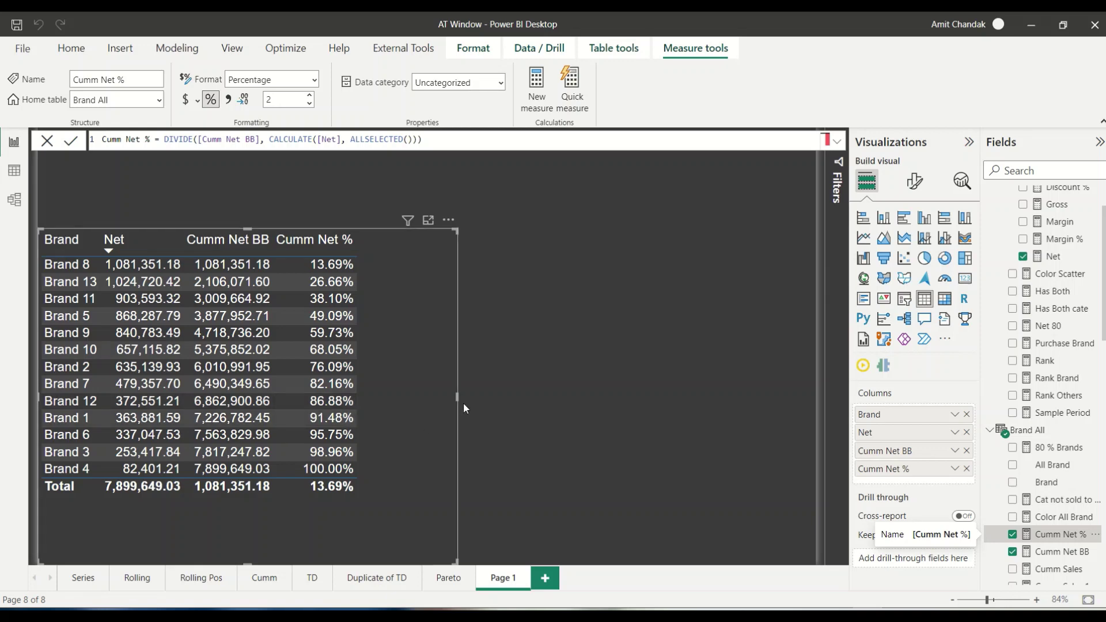
drag(458, 396, 417, 400)
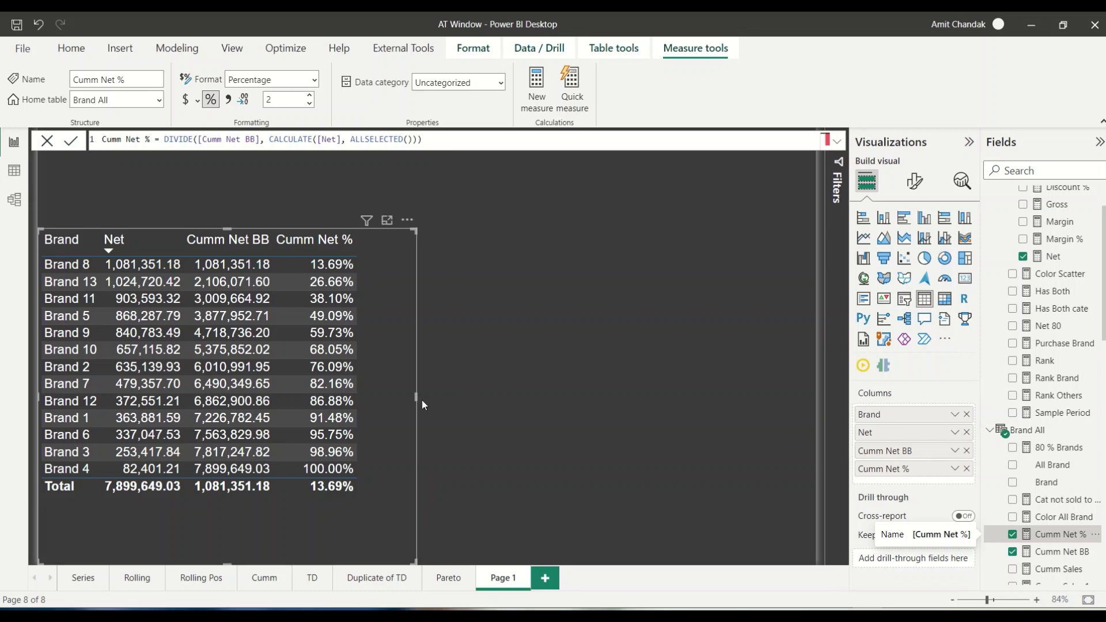
drag(417, 397, 526, 398)
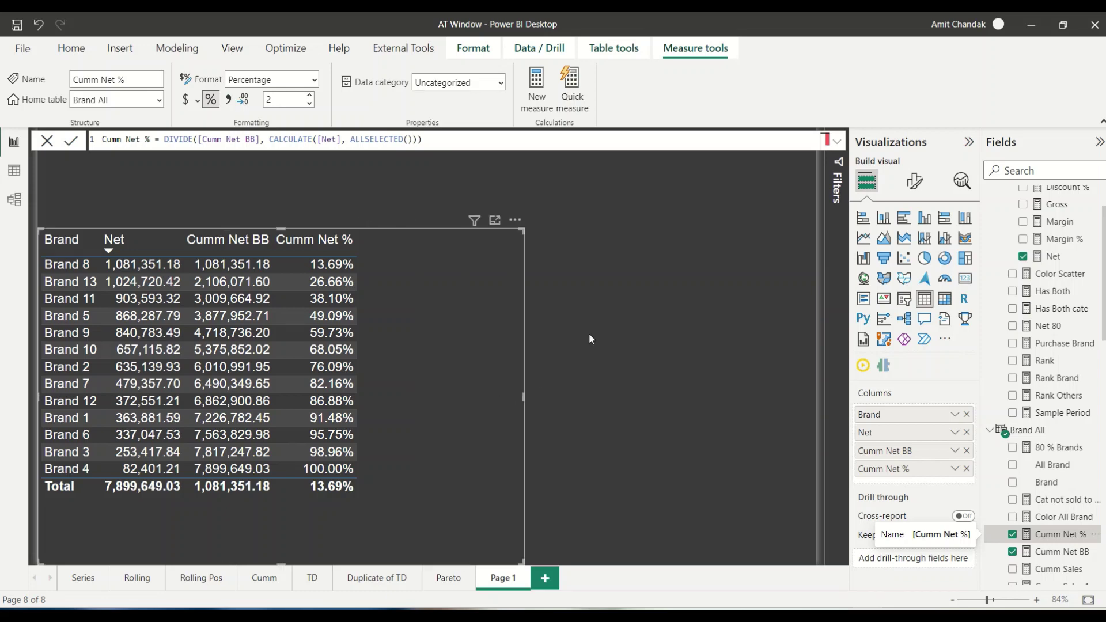
click(634, 321)
click(435, 341)
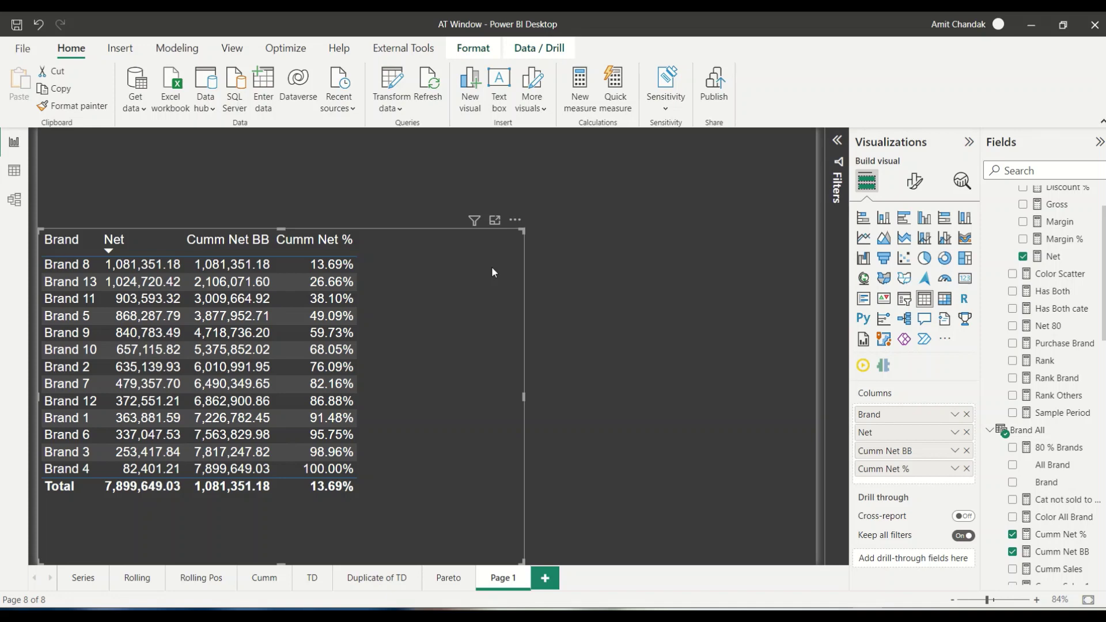
click(578, 110)
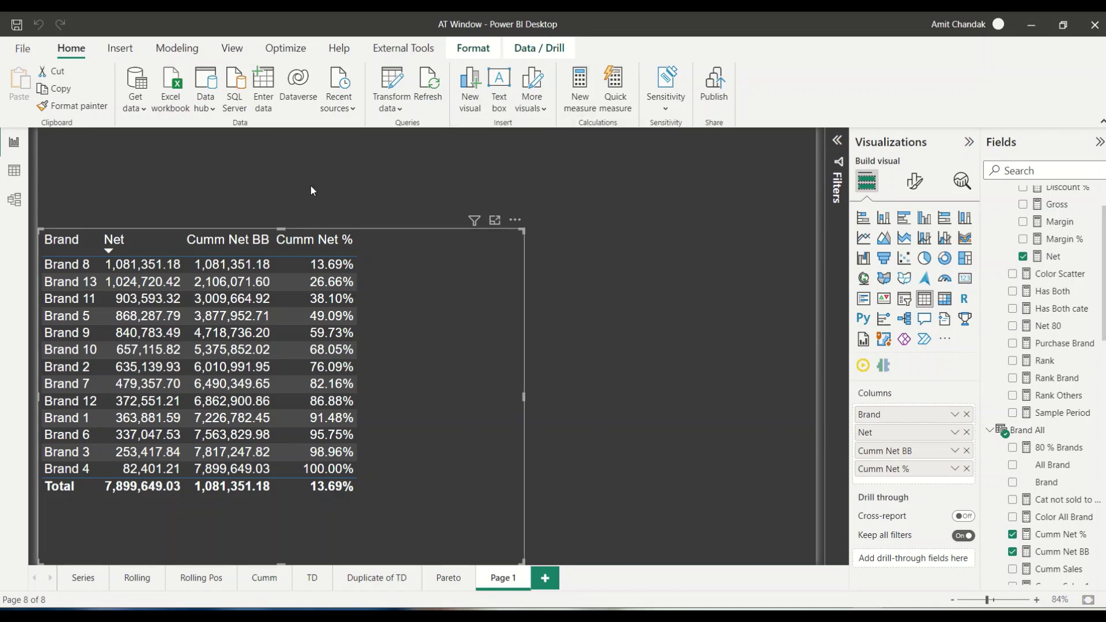
click(128, 141)
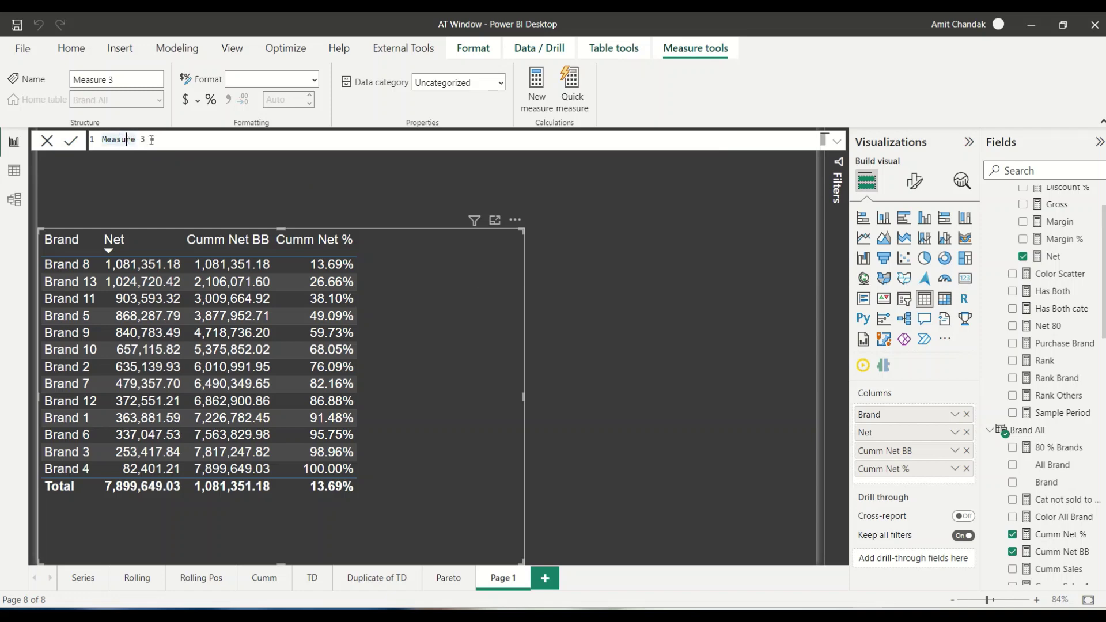
double_click(137, 139)
drag(145, 139, 83, 144)
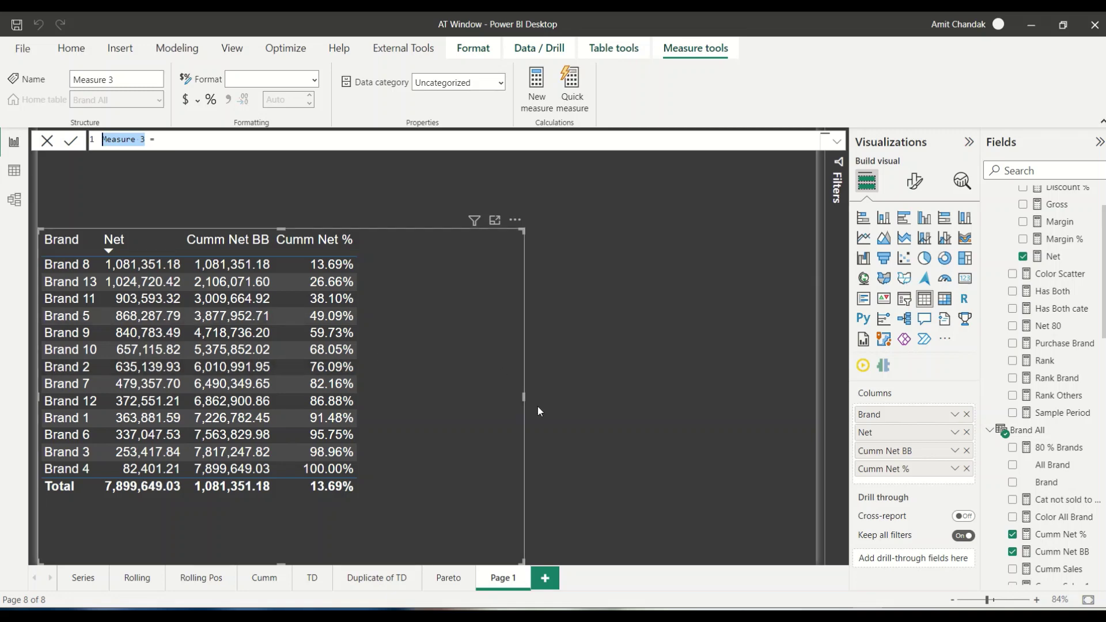
Narrow and duplicate the brand table, placing a shortened copy at the top of the page above the original.
drag(524, 397, 398, 412)
click(1020, 430)
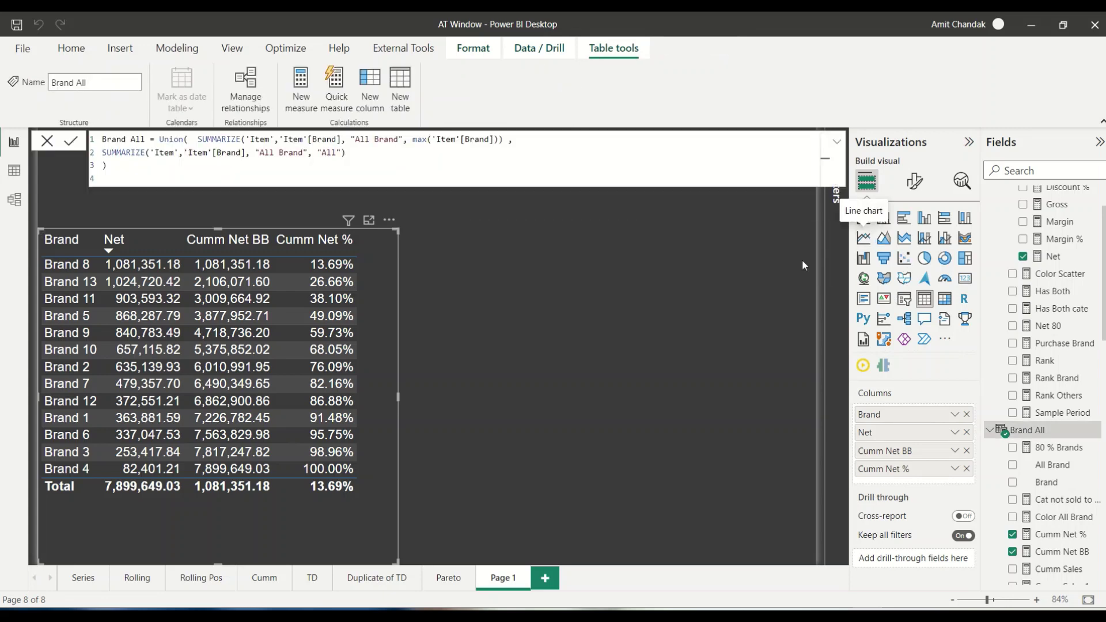
click(406, 338)
click(392, 335)
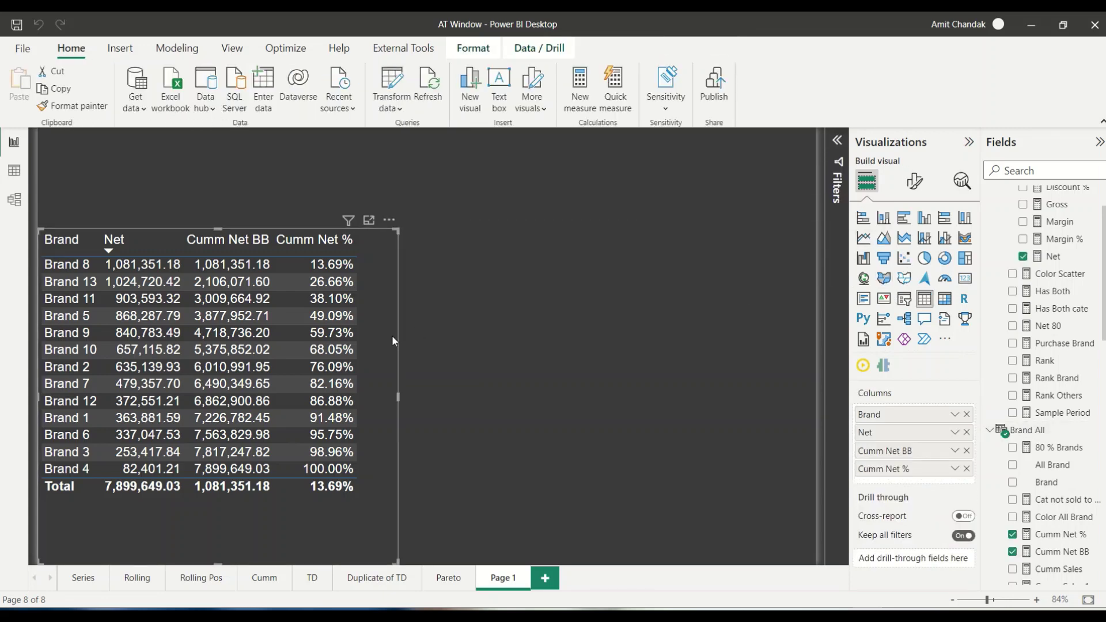
drag(389, 347, 386, 238)
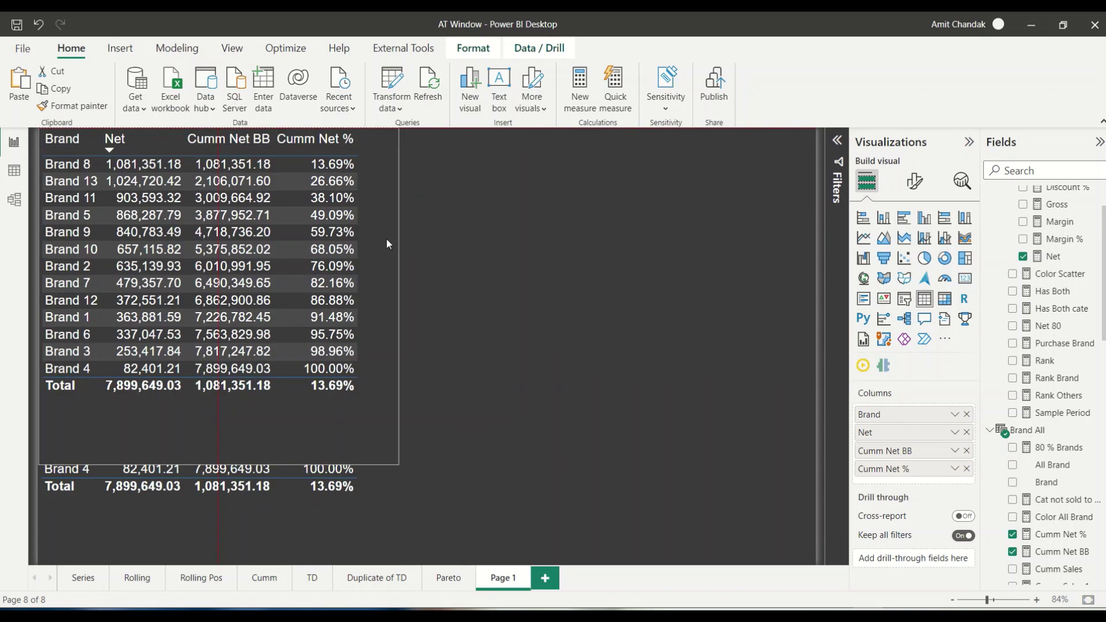
drag(396, 464, 390, 295)
click(388, 264)
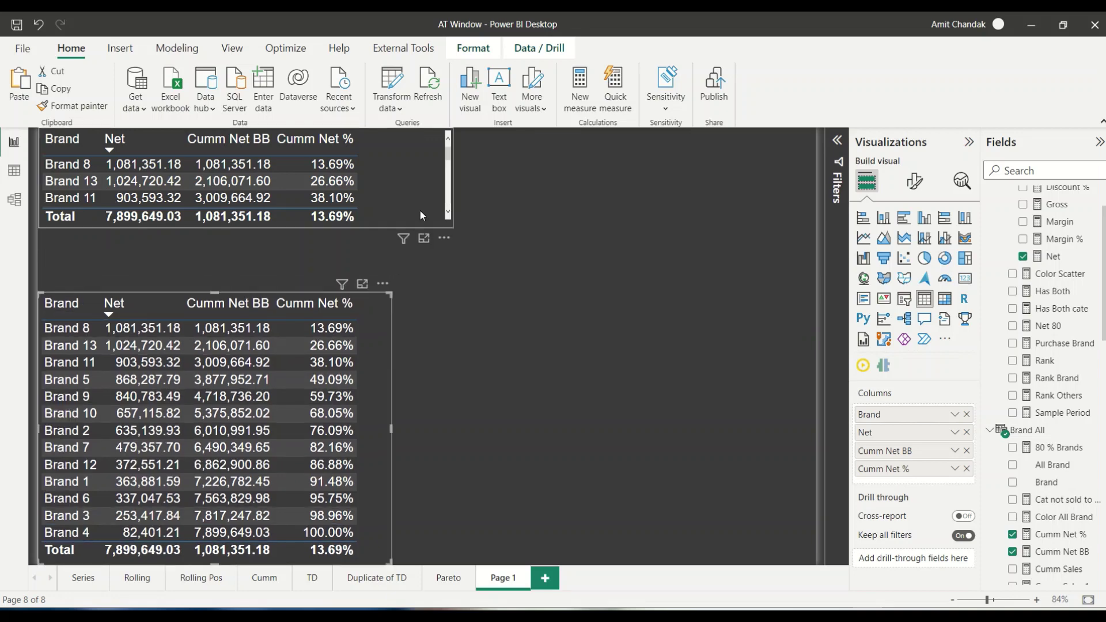
Widen the upper copy of the brand table and convert it to a line chart.
click(421, 209)
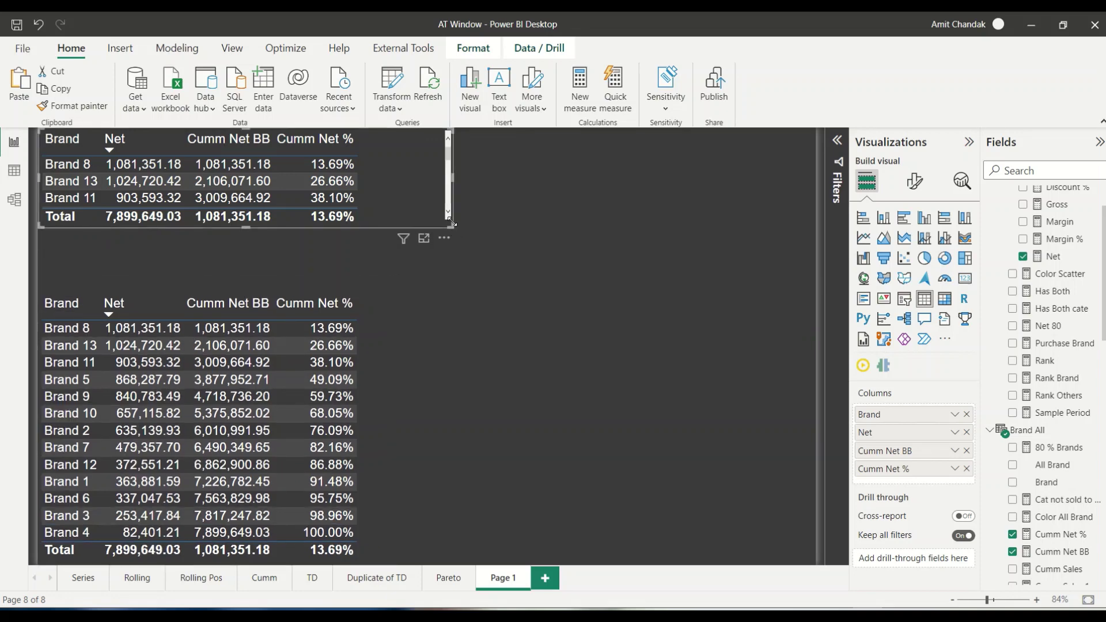
drag(450, 223, 569, 235)
click(864, 238)
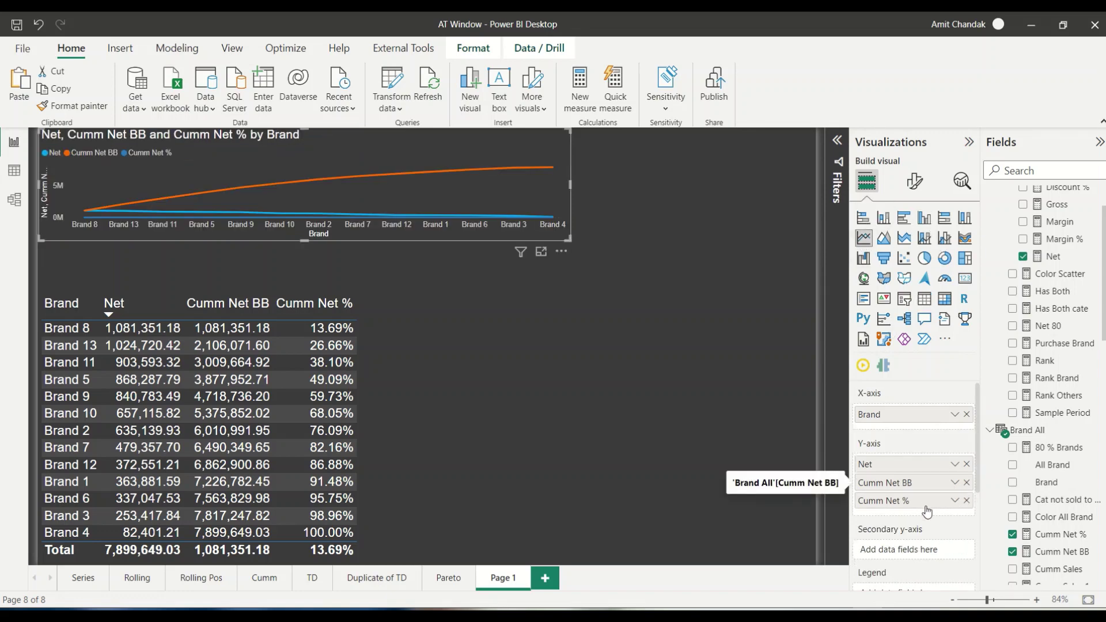
Move Cumm Net % to the line chart's secondary y-axis and remove Cumm Net BB from its y-axis.
drag(919, 502, 916, 533)
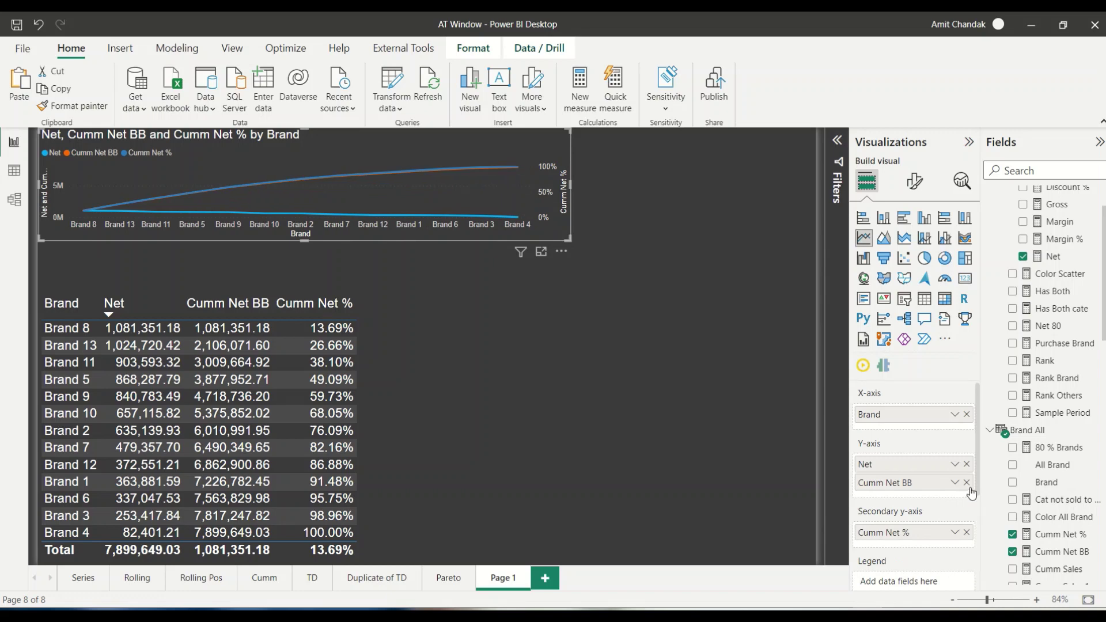
click(967, 483)
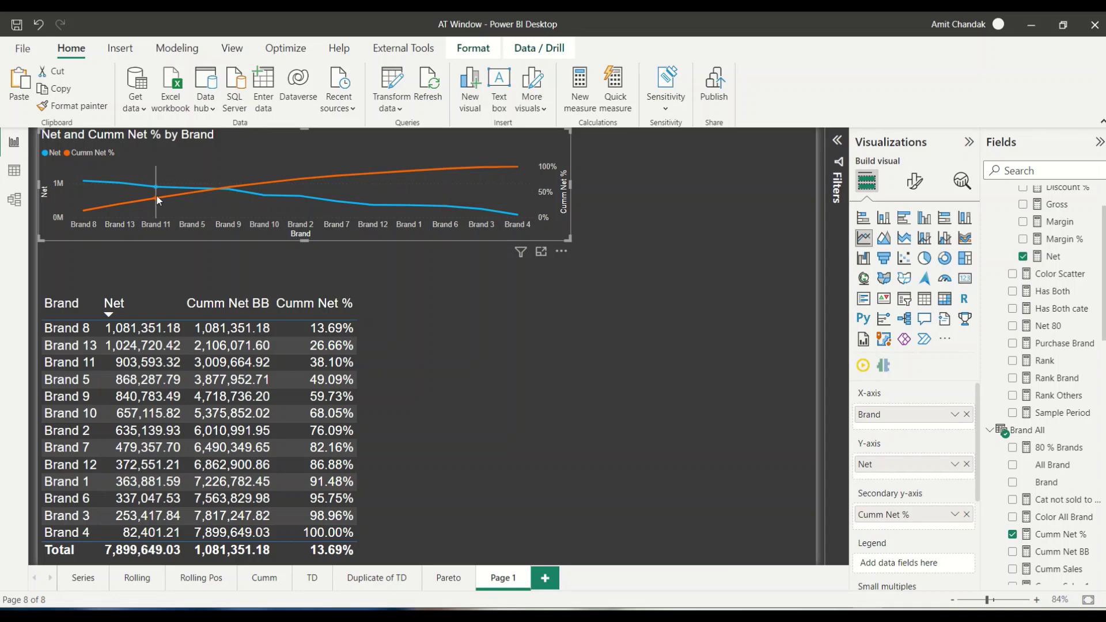
mouse_move(454, 175)
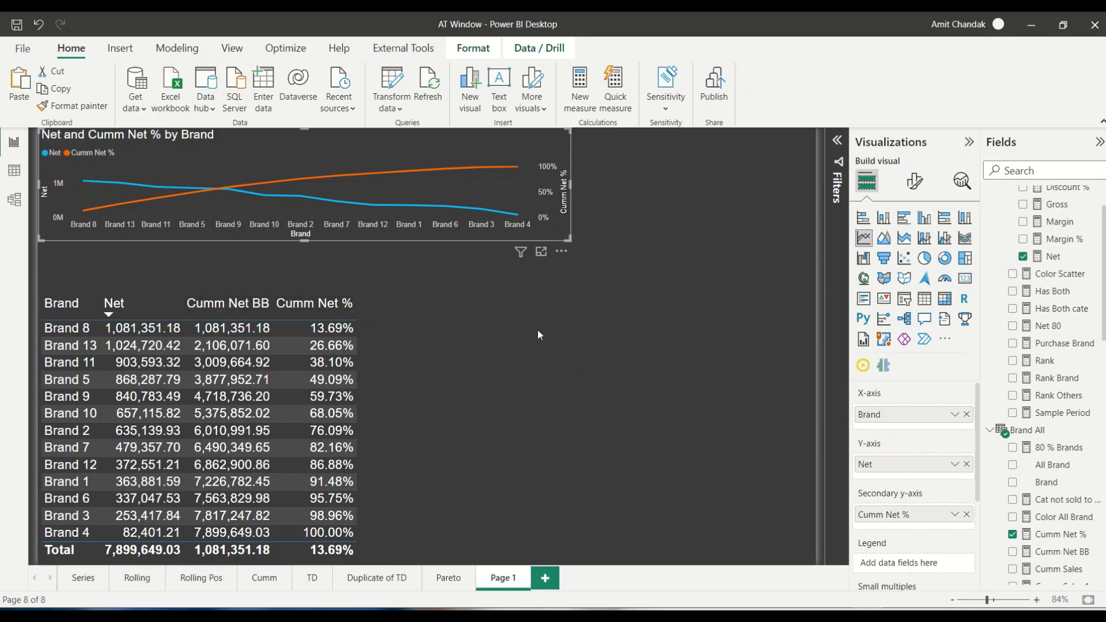
Widen the lower brand table to make room for another column.
click(378, 355)
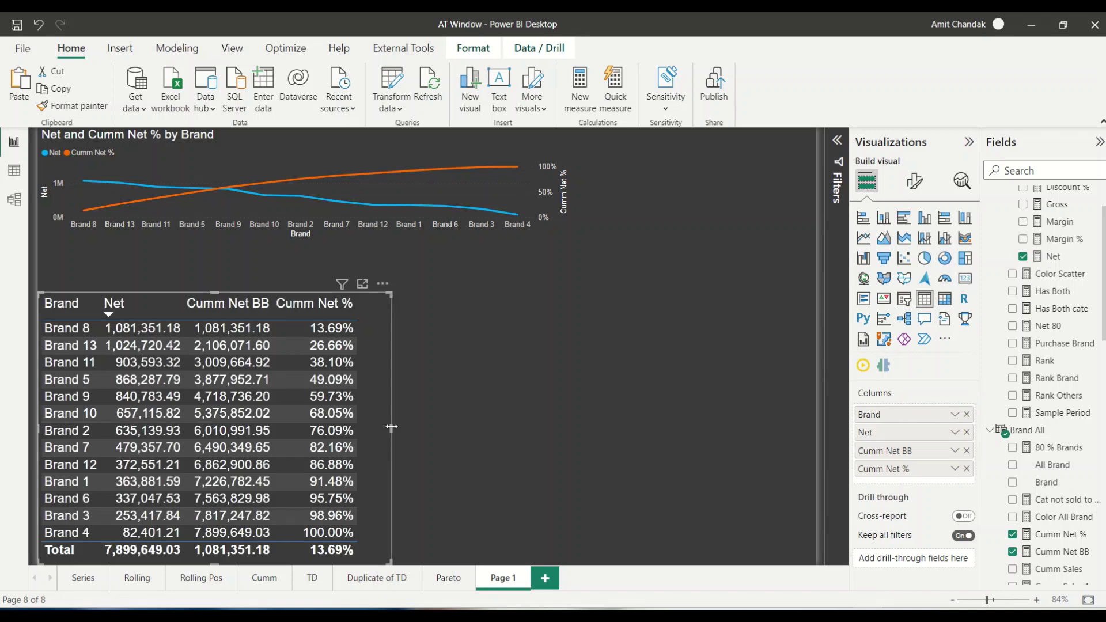
drag(391, 427, 502, 427)
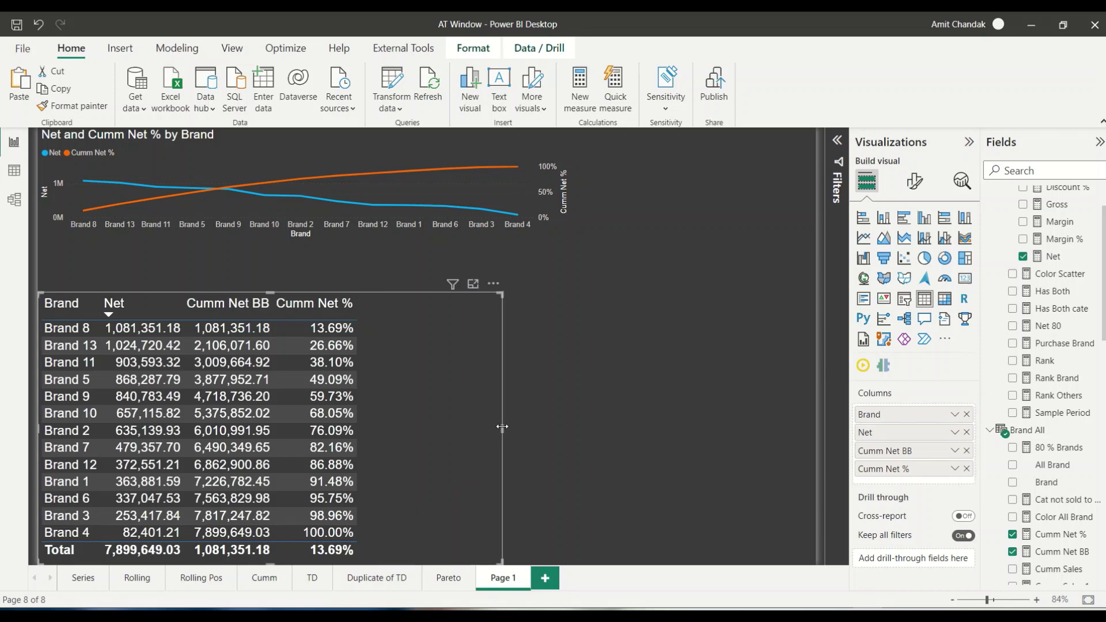
click(603, 372)
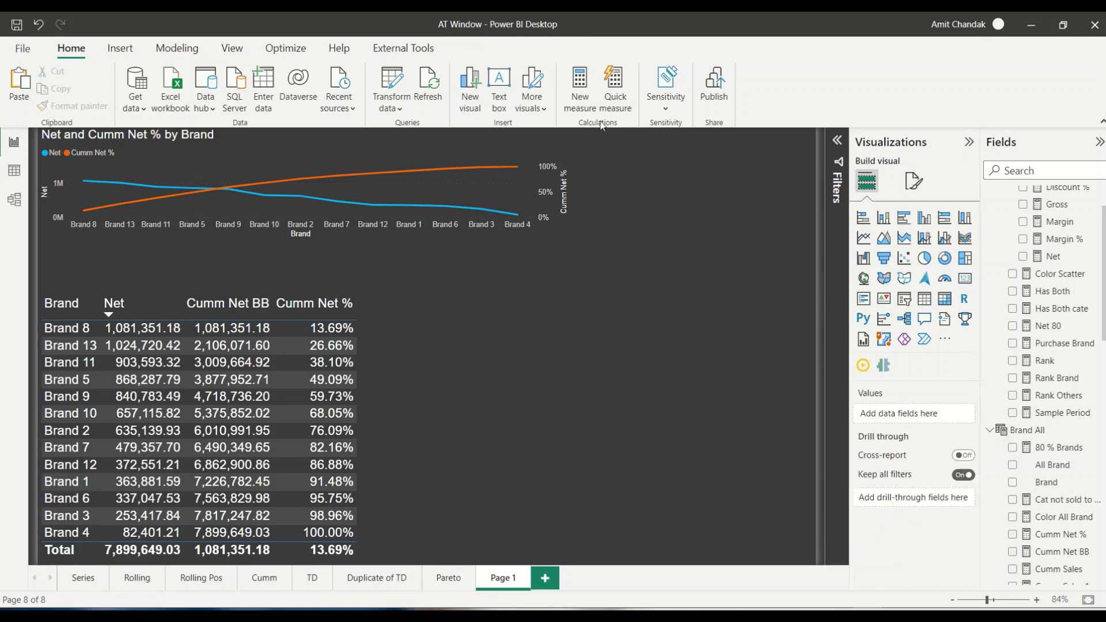
Create a new measure named 80% and begin its formula with SUMX.
key(alt+h)
key(n)
key(m)
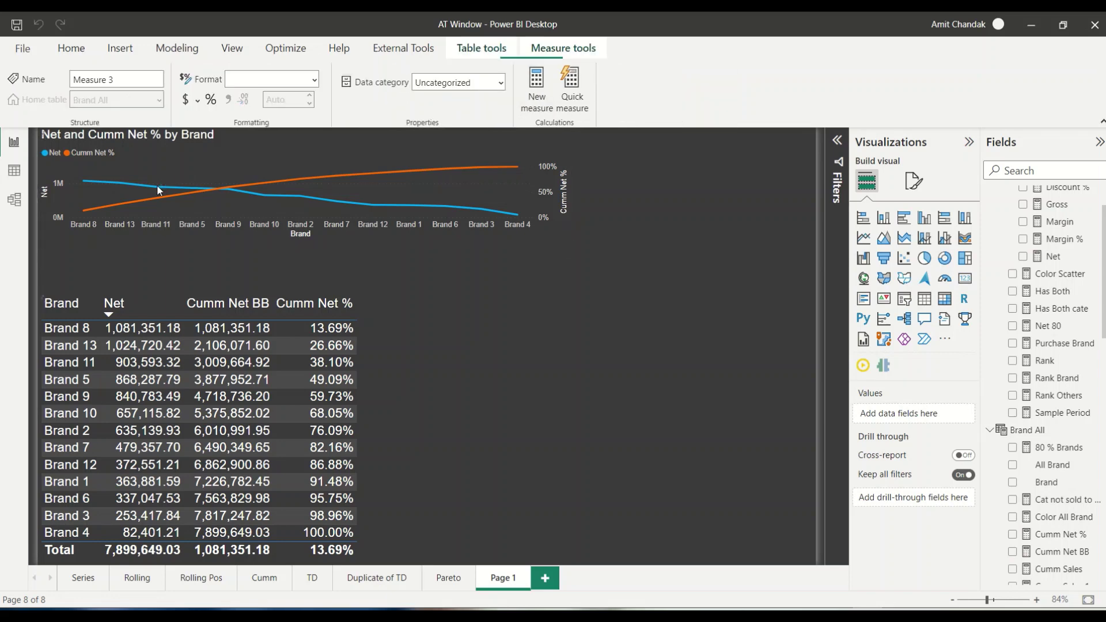
drag(145, 140, 102, 140)
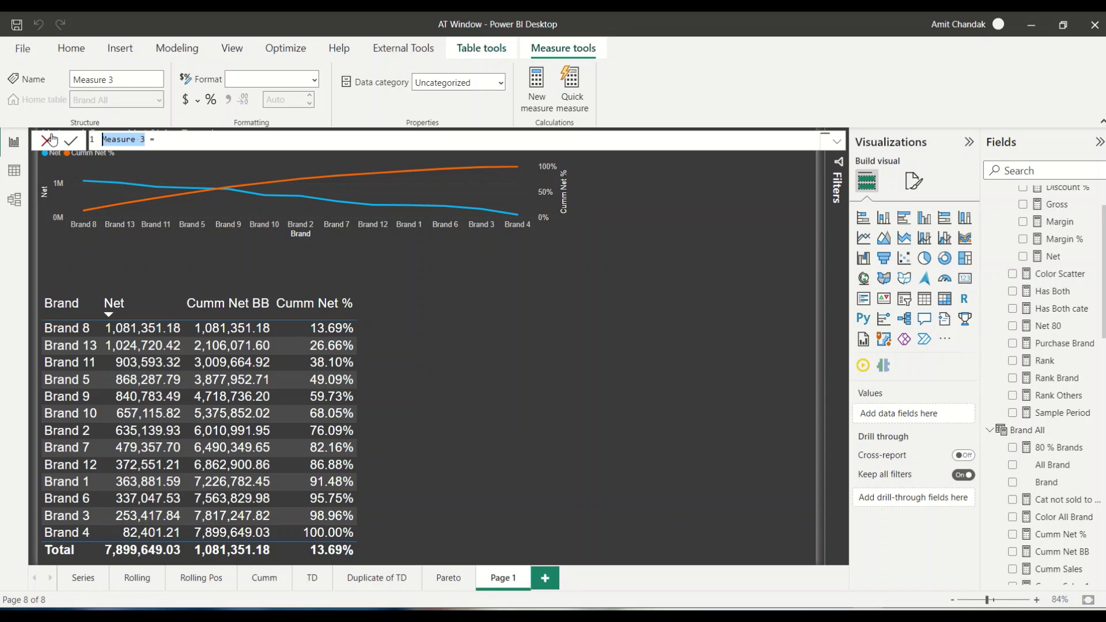
text(80%)
key(Right)
key(Right)
text(sumx()
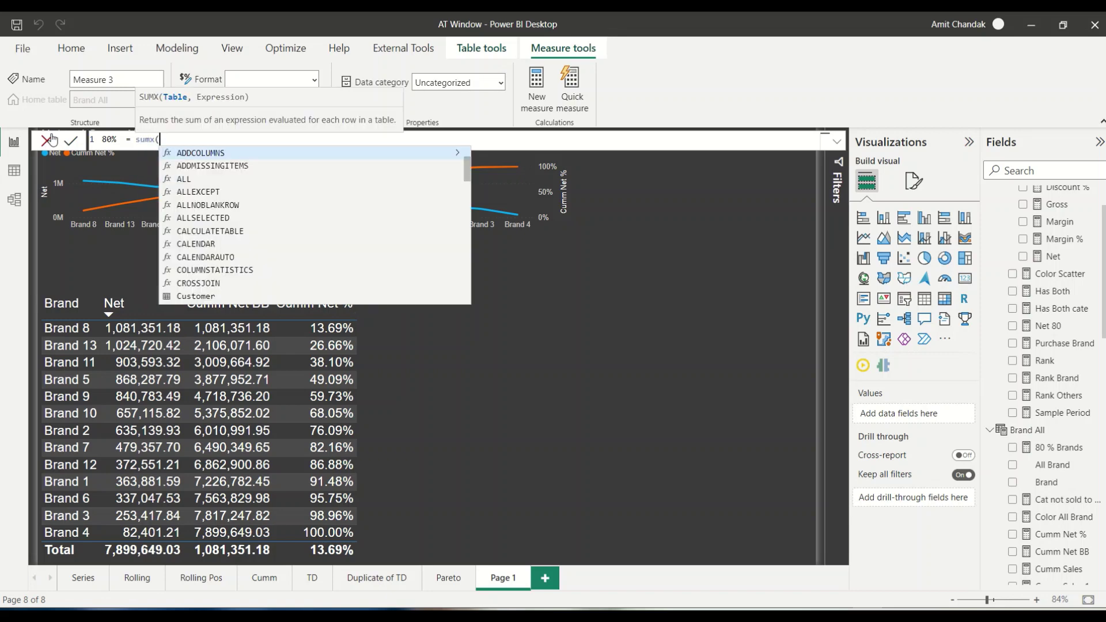
Give SUMX a SUMMARIZE table over 'Item' grouped by 'Item'[Brand].
text(summ)
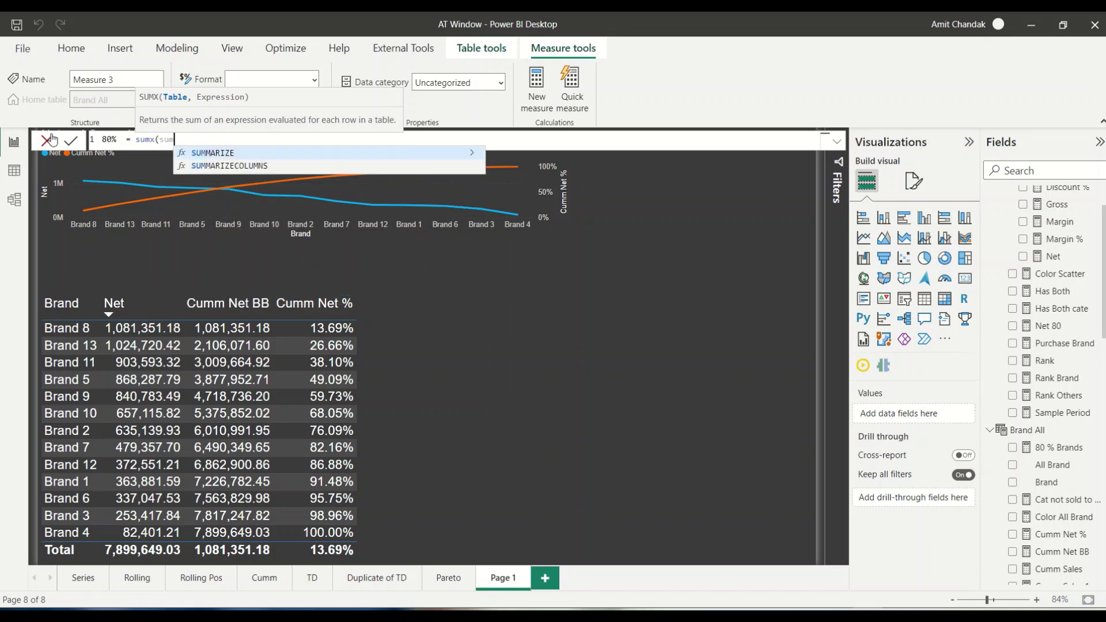
key(Tab)
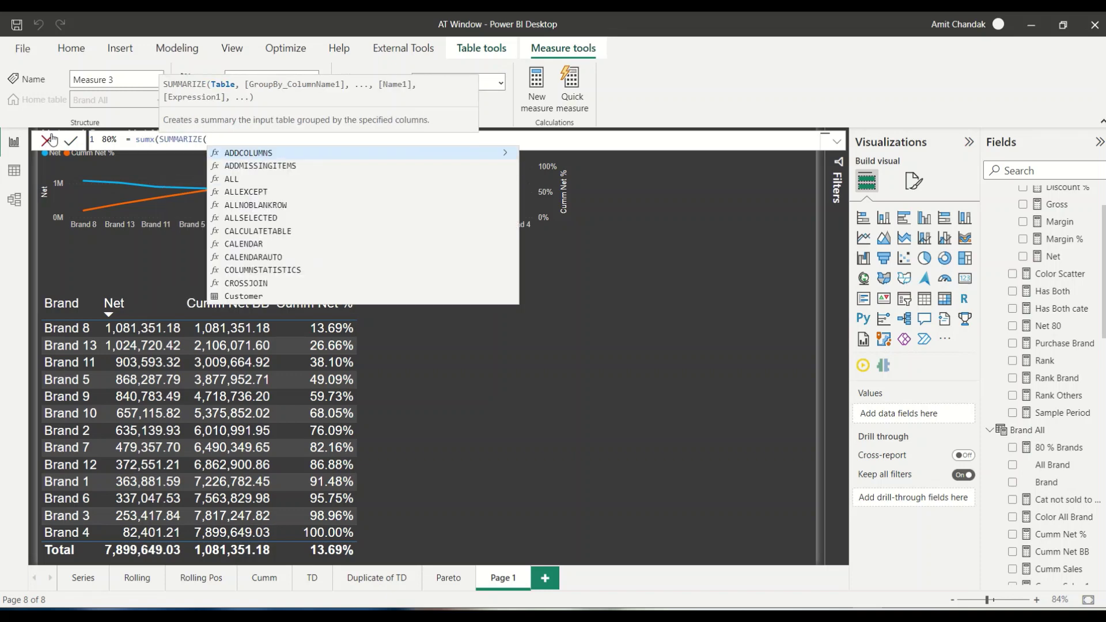
text(all)
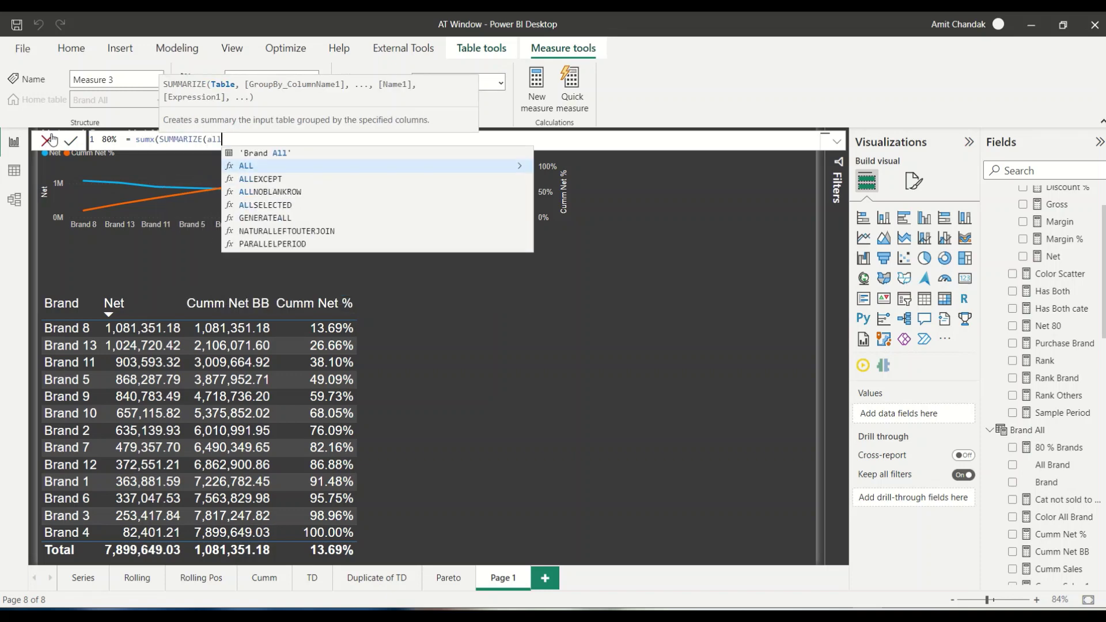
key(BackSpace)
key(BackSpace)
key(BackSpace)
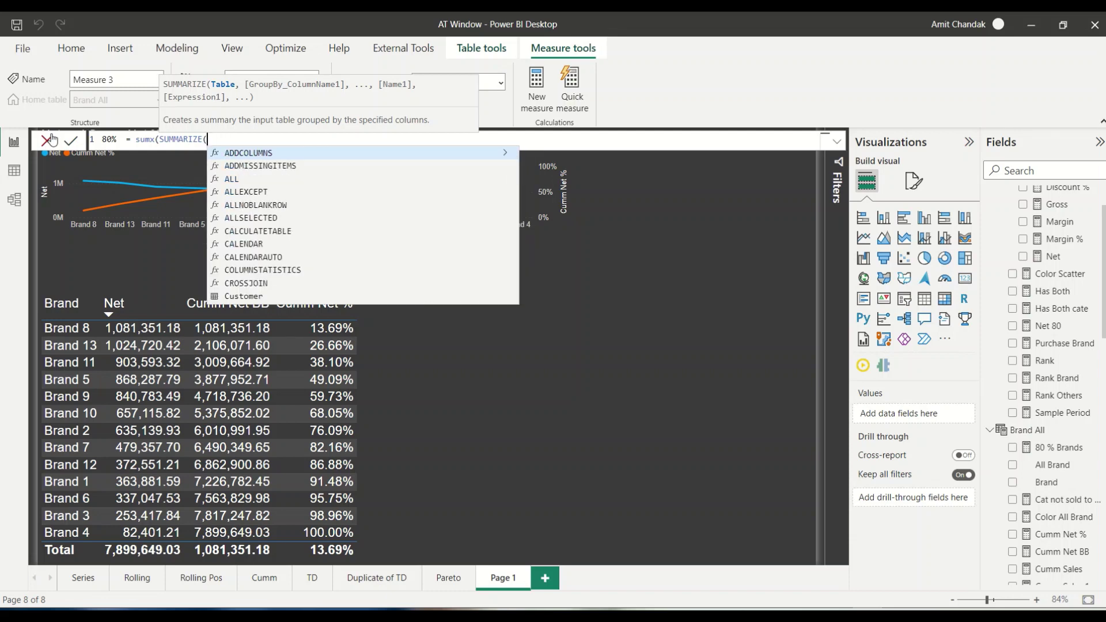
text(ite)
key(Tab)
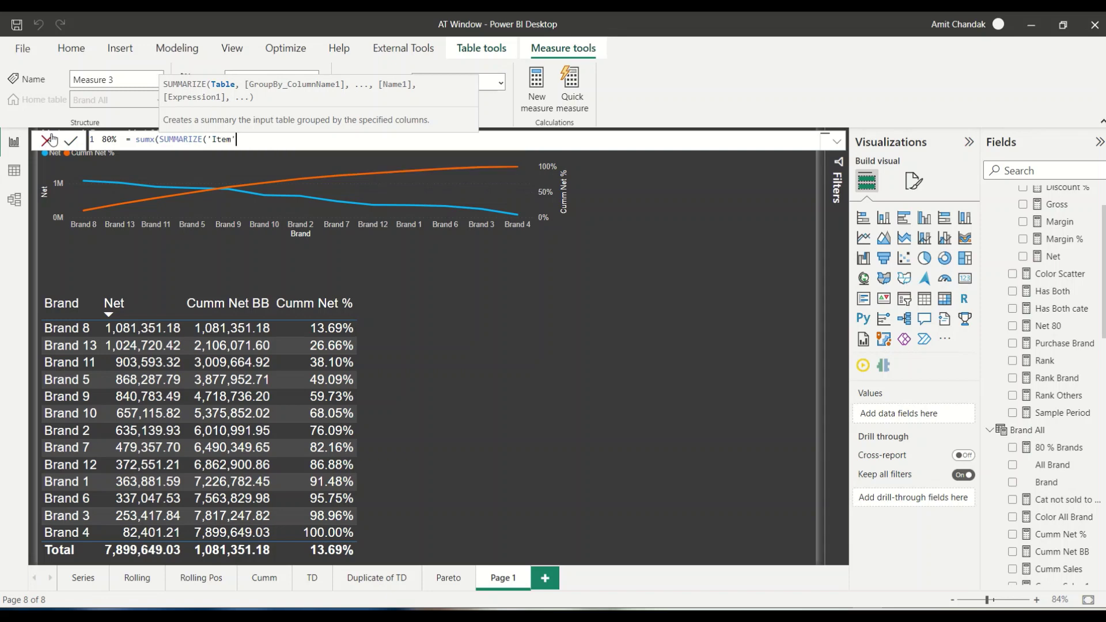
text(,ite)
key(Down)
key(Down)
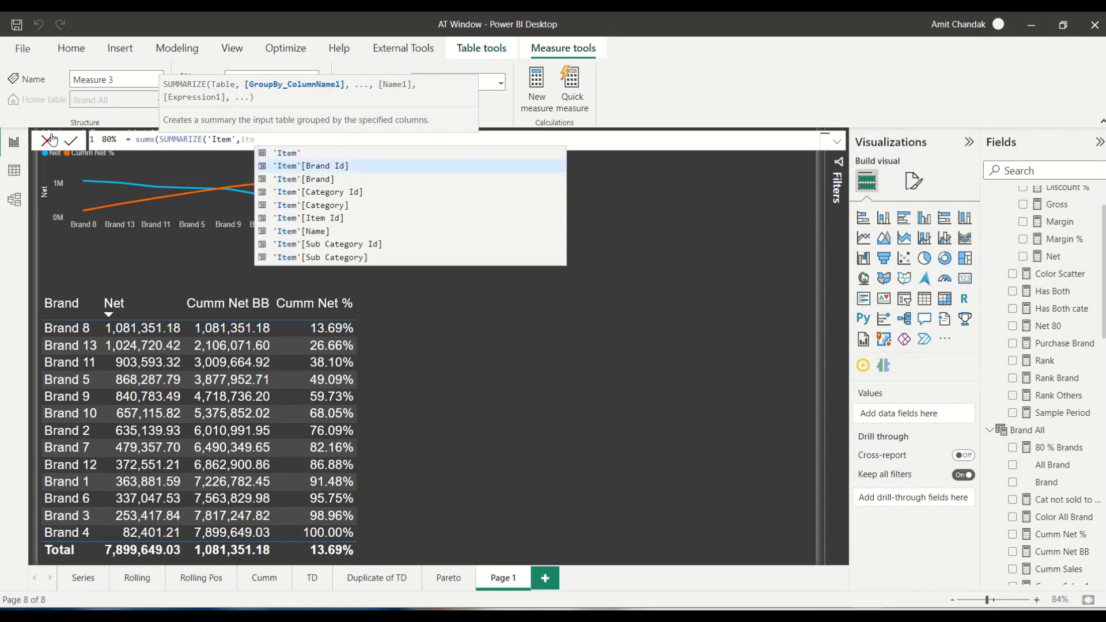
key(Tab)
text(, ")
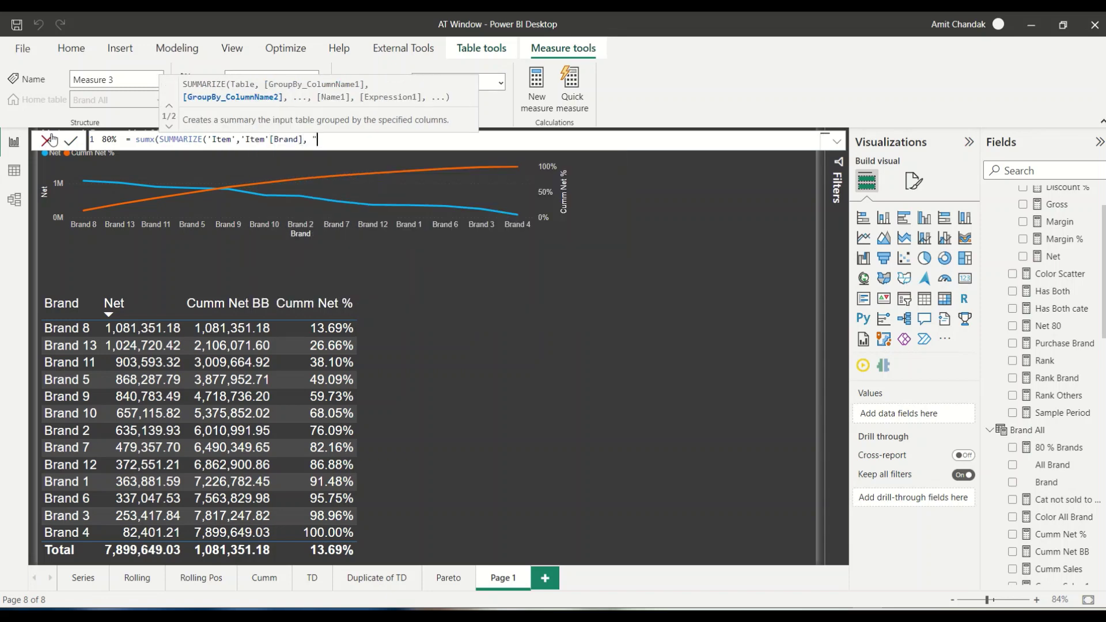
Add a "_cumm" column holding [Cumm Net %] to the SUMMARIZE table and close that function.
text(Net)
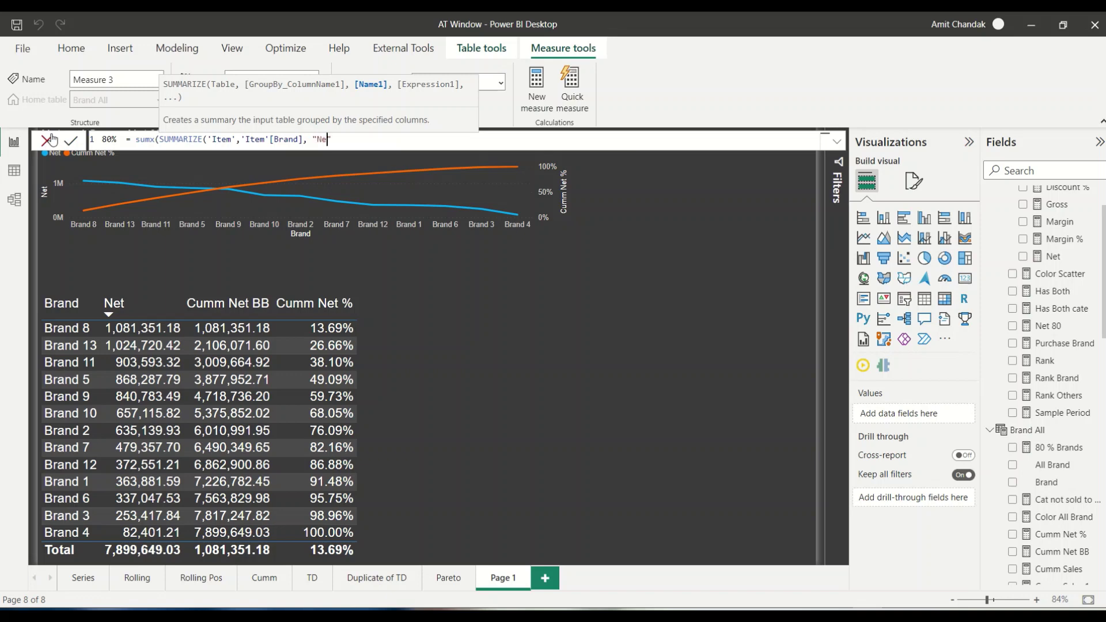
key(BackSpace)
key(BackSpace)
key(BackSpace)
text(_net)
text(")
key(Left)
key(BackSpace)
key(BackSpace)
key(BackSpace)
text(cumm", [c)
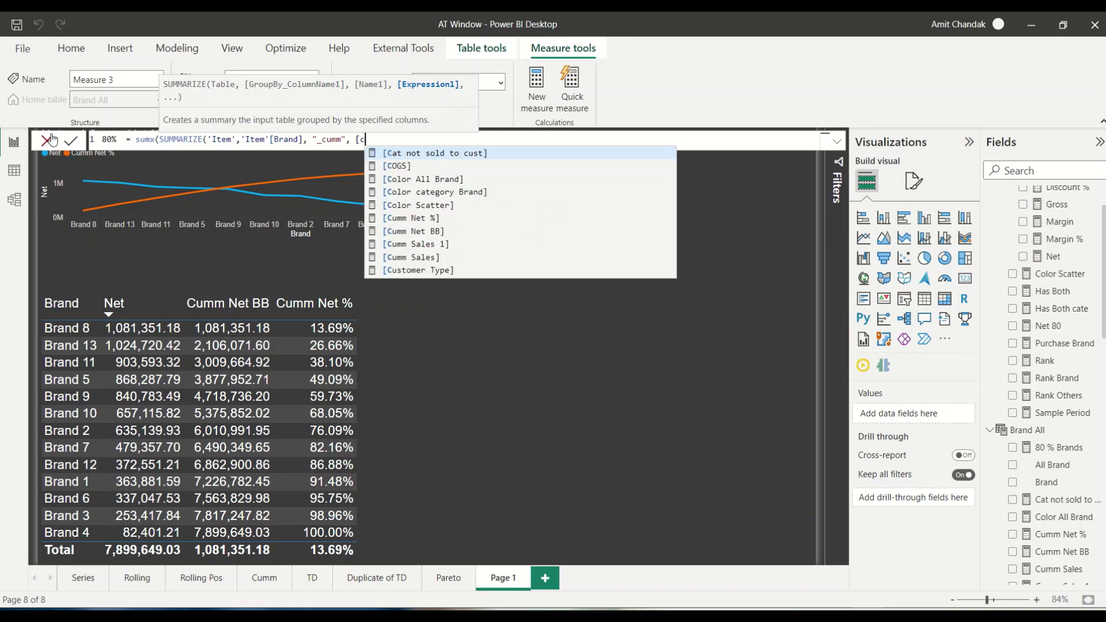
text(u)
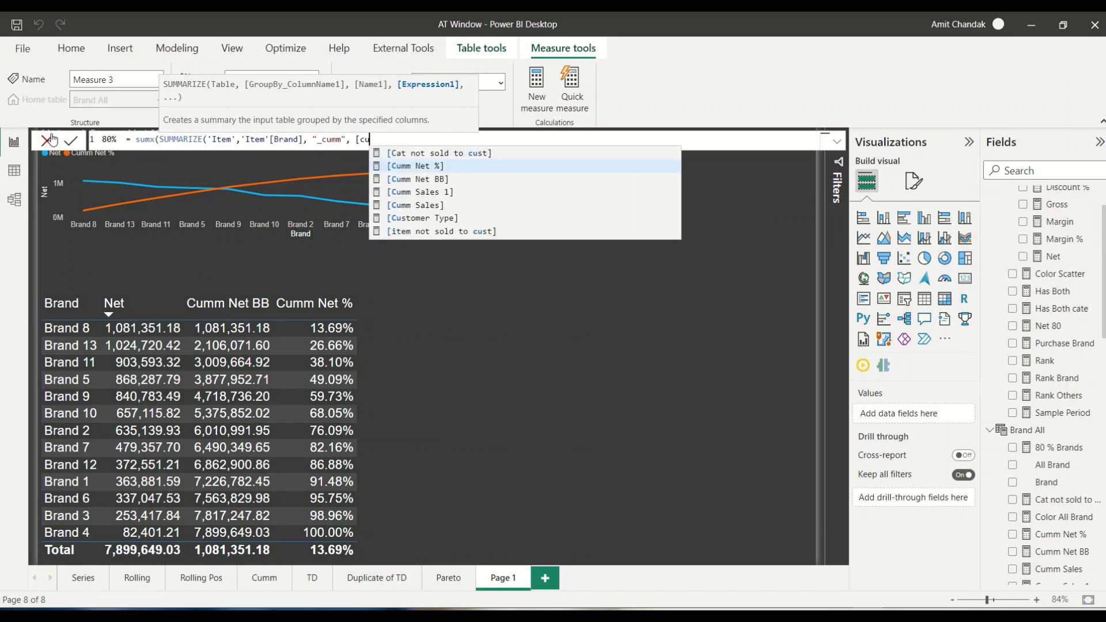
key(Tab)
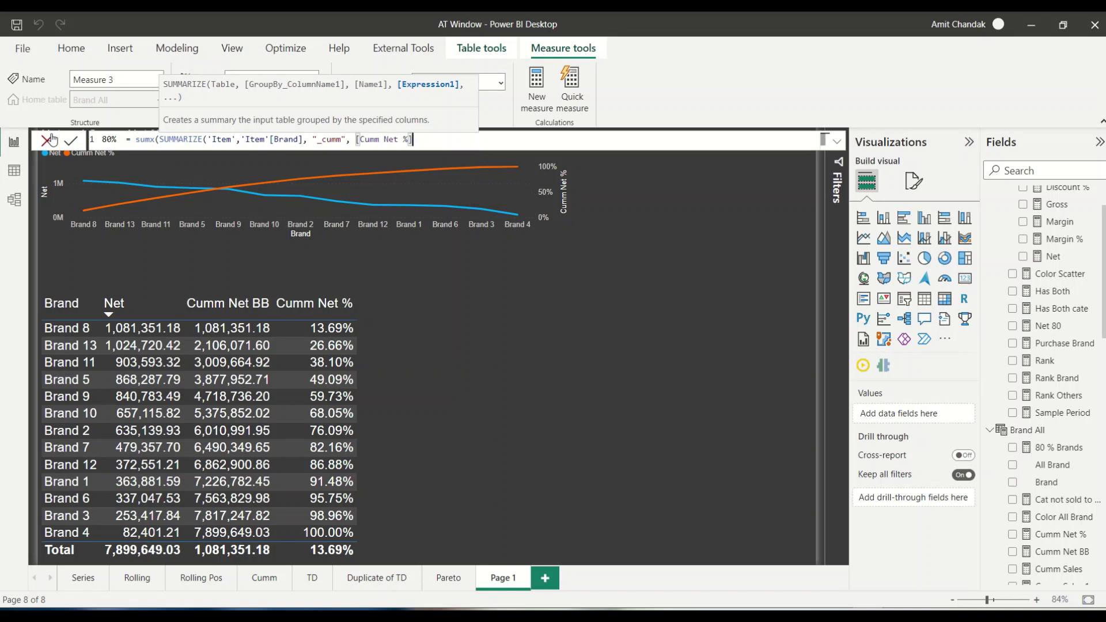
text())
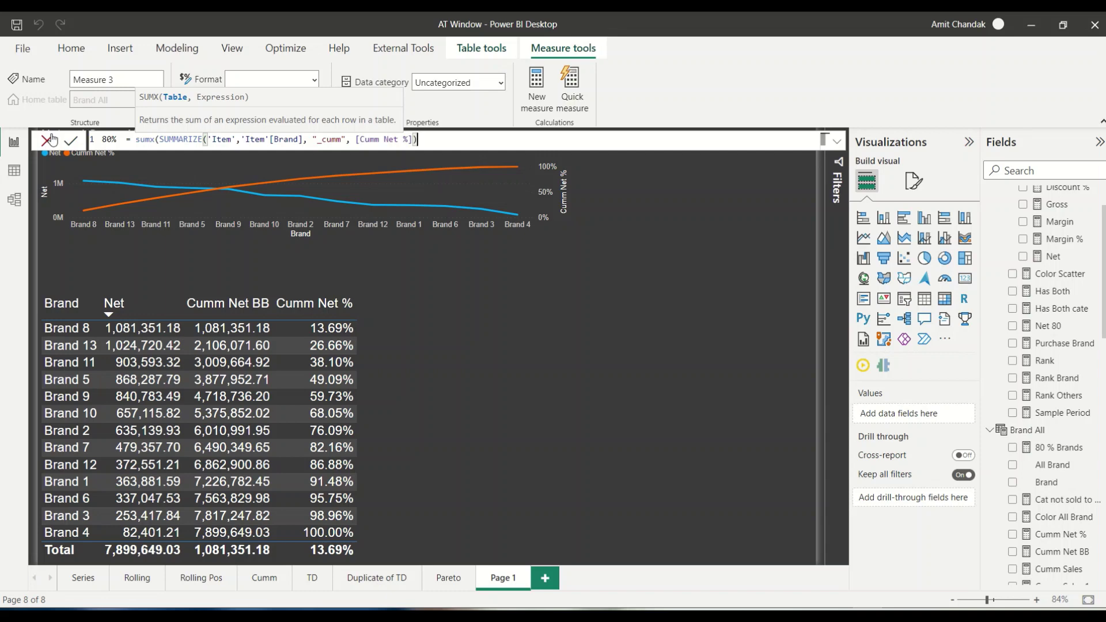
Add an IF as the SUMX expression that returns [Net] where [_cumm] < .8.
text(), if)
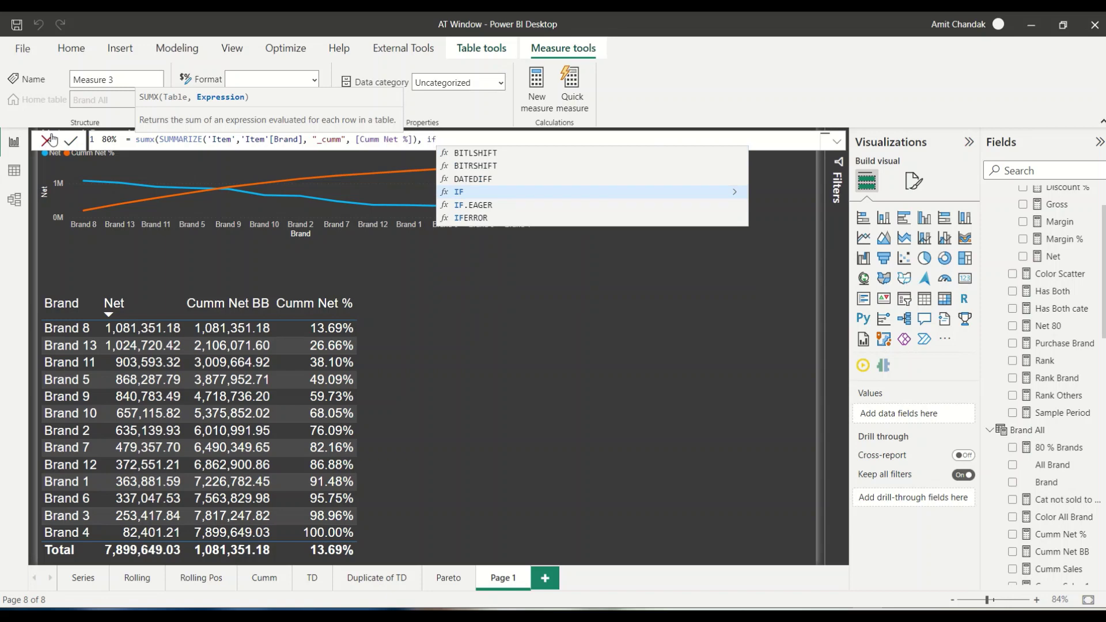
text(()
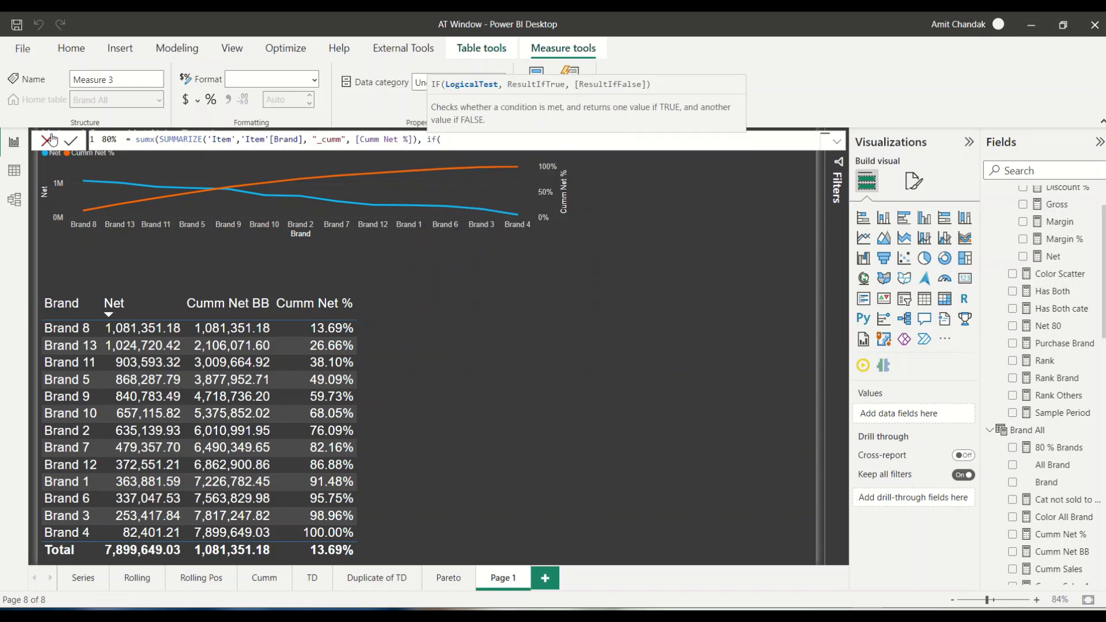
text([)
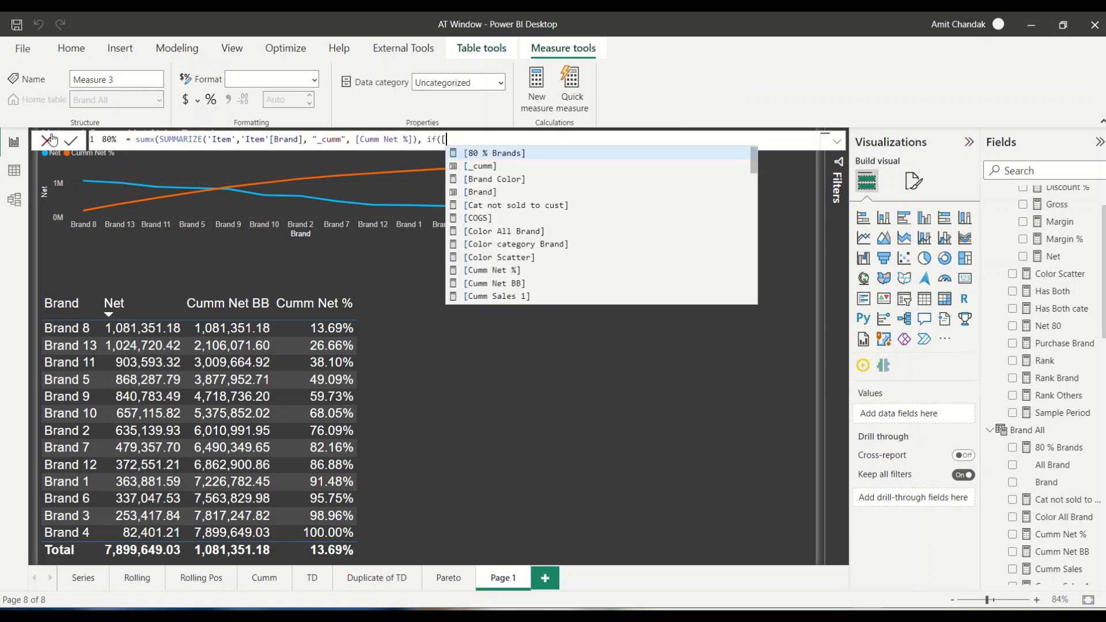
text(_c)
key(Tab)
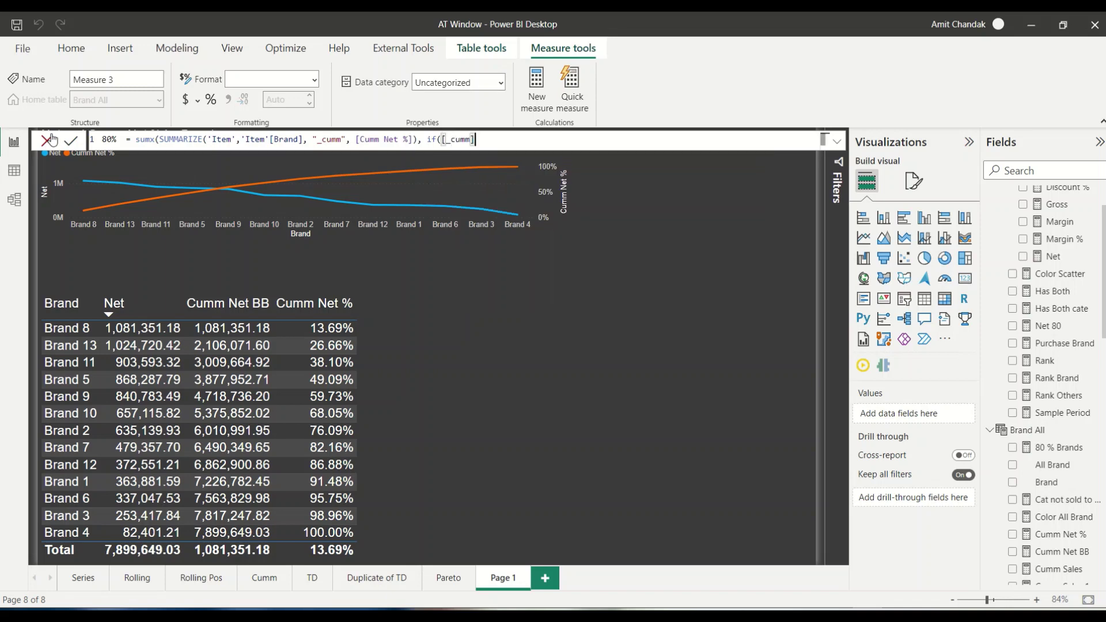
text(<.8 ,)
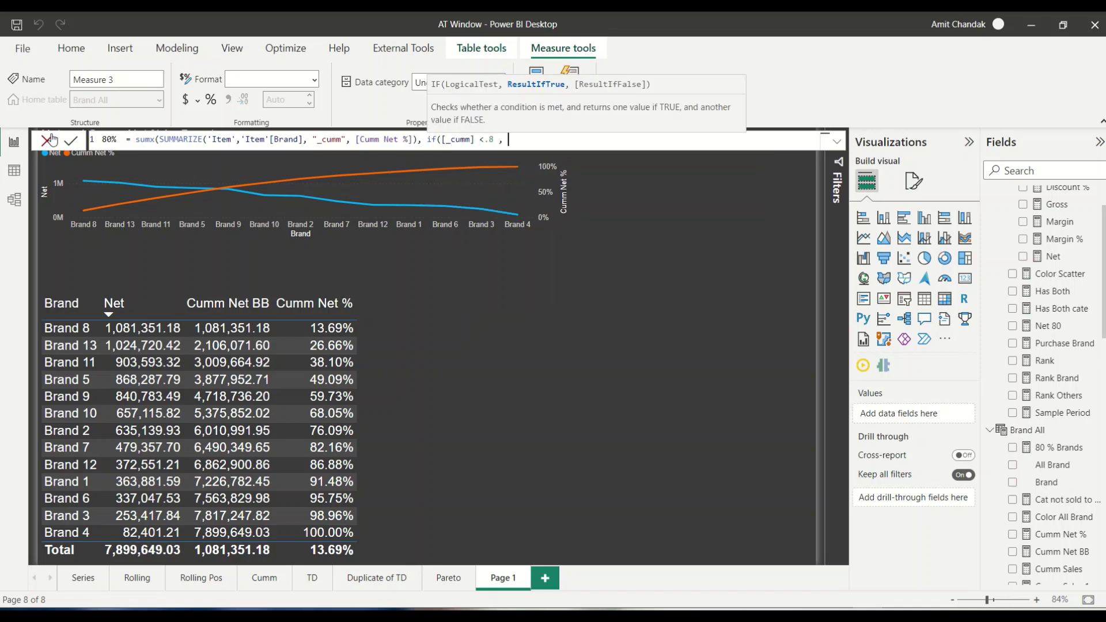
text( [Net])
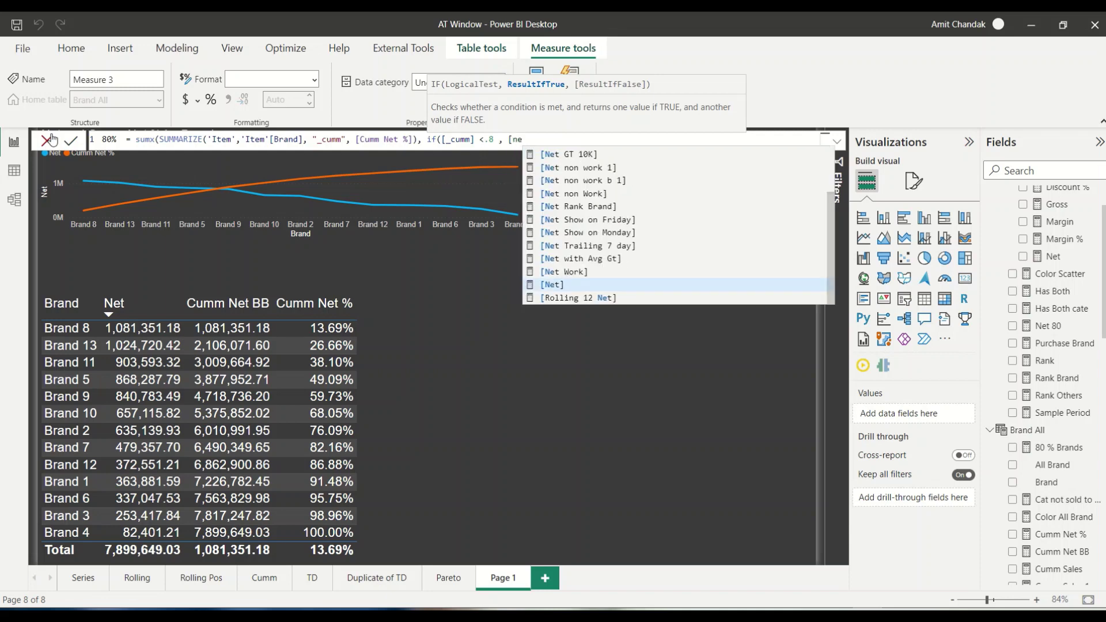
Set the IF's false result to BLANK(), close the brackets and commit the 80% measure.
text(, )
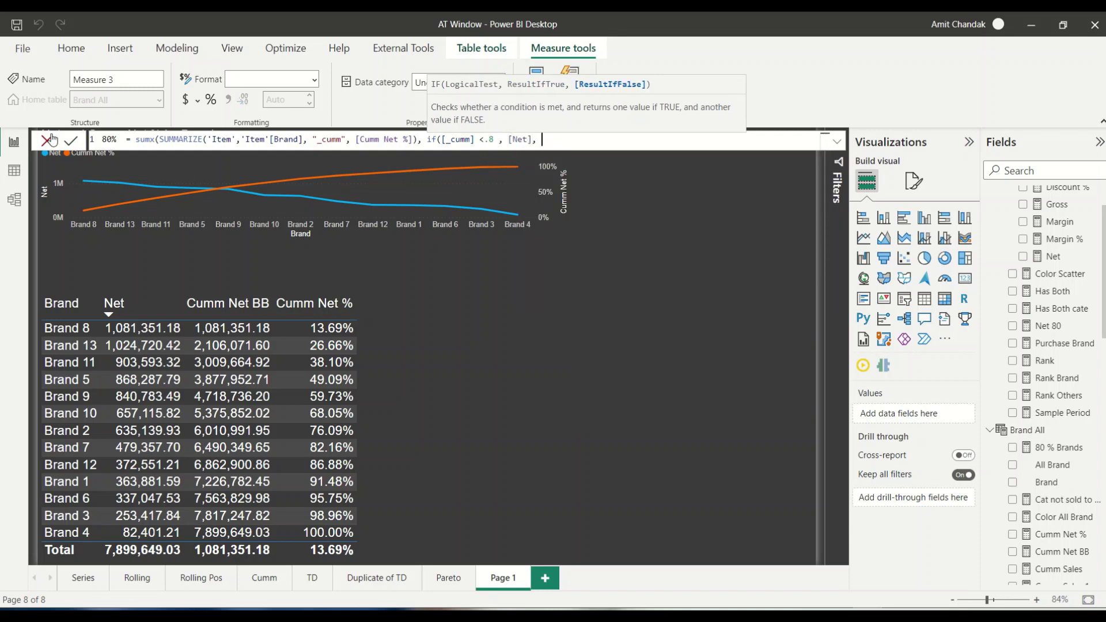
text(c)
key(BackSpace)
text(b)
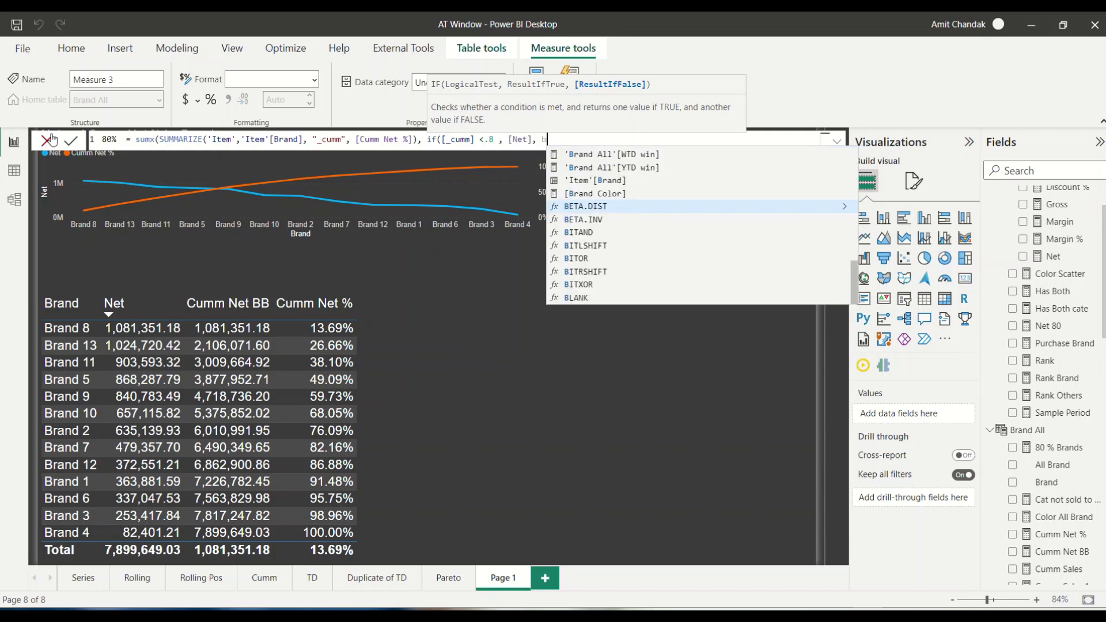
text(la)
key(Tab)
text())
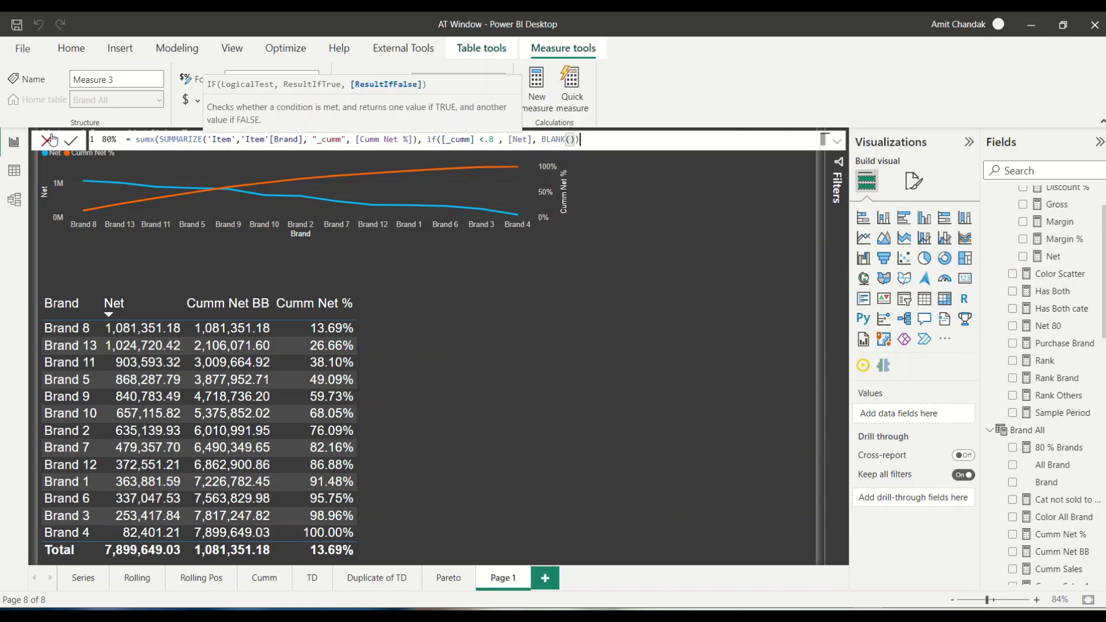
text()))
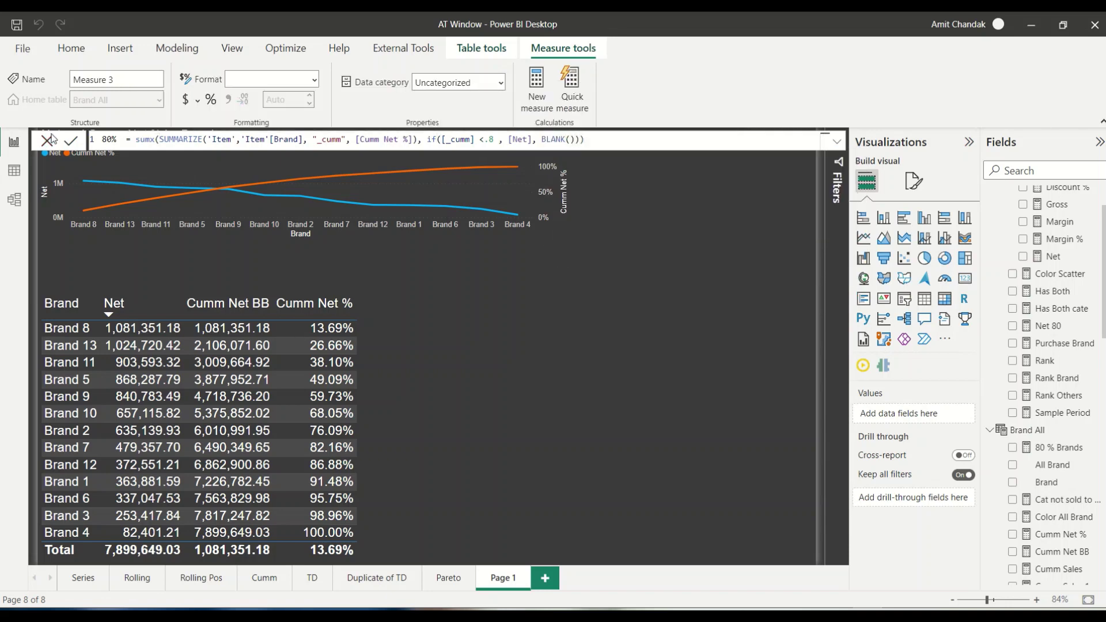
key(Return)
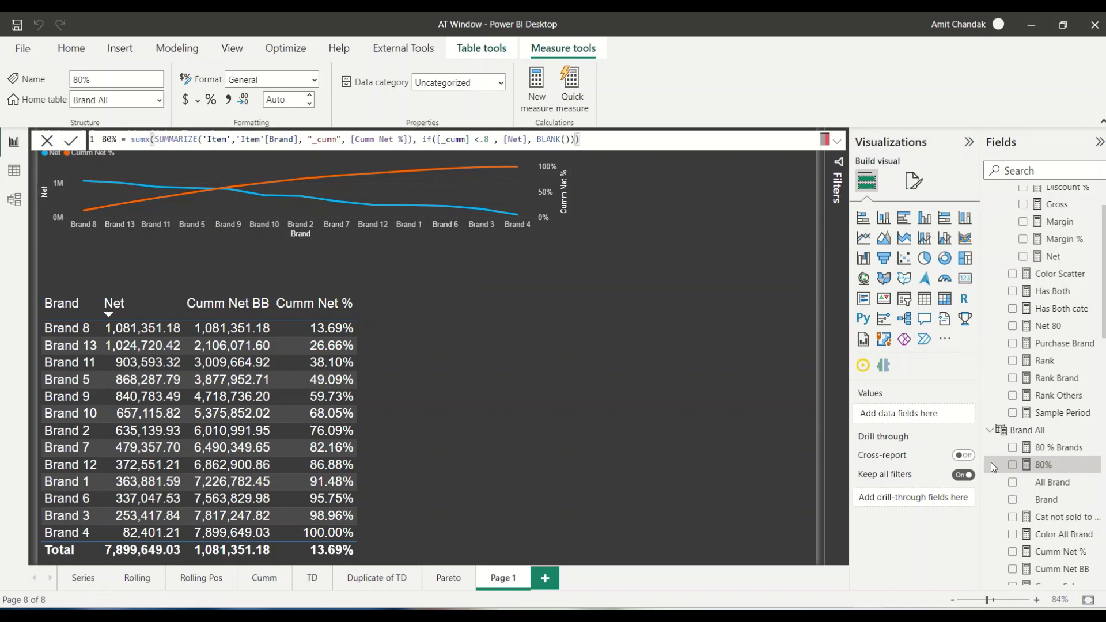
Add the 80% measure to the lower brand table and remove Cumm Net BB from it.
drag(1081, 461, 427, 365)
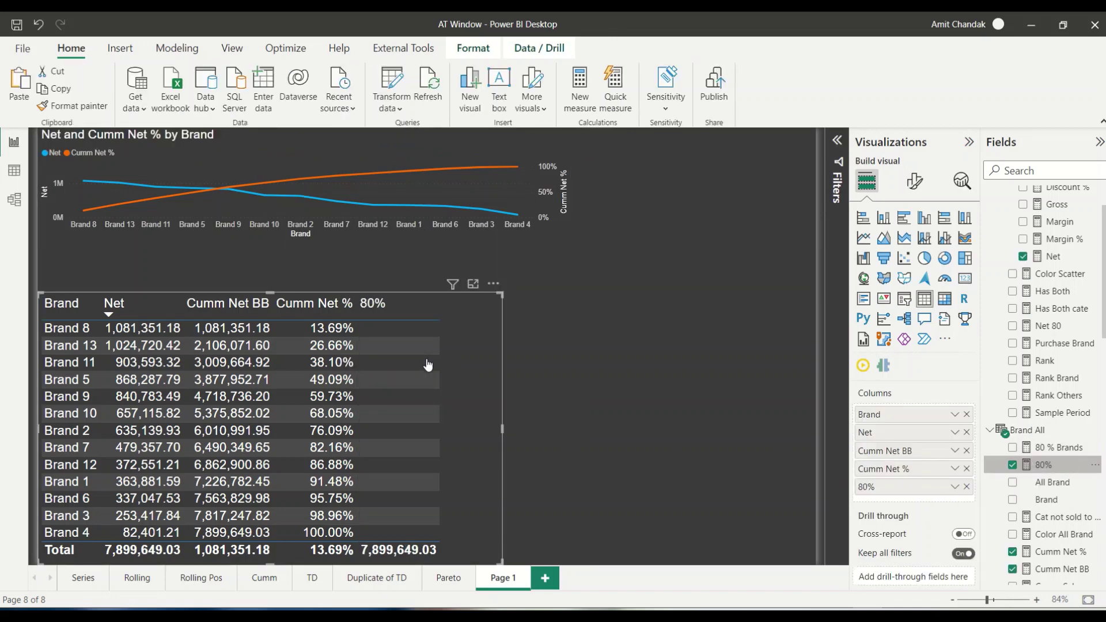
click(967, 451)
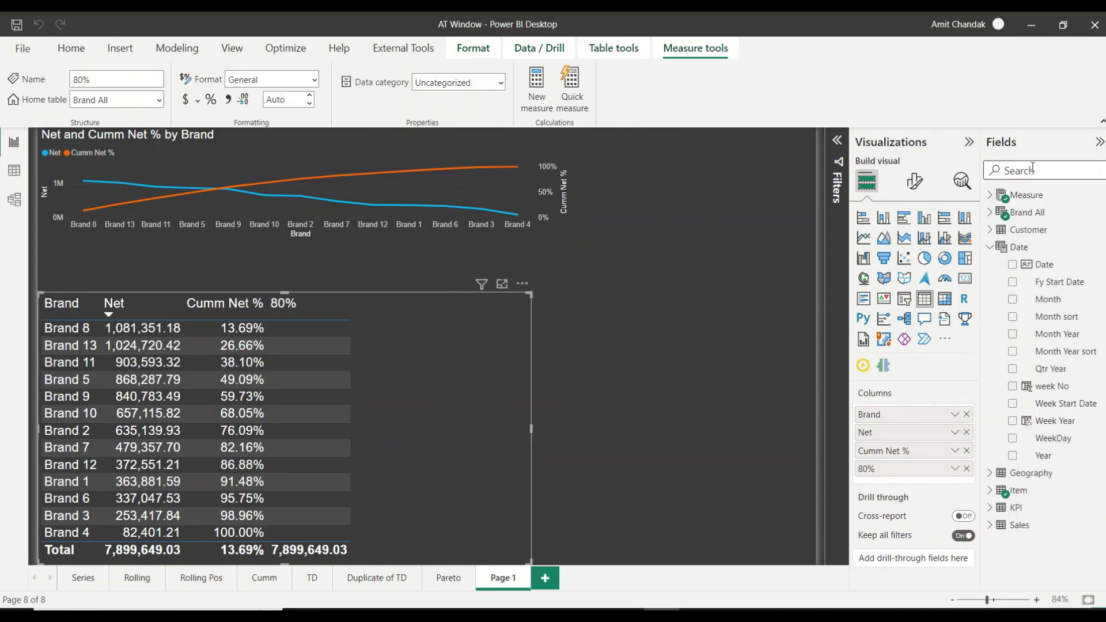
Search the fields for 80 and open the 80% measure's formula for editing.
click(998, 496)
scroll(1038, 374, down, 10)
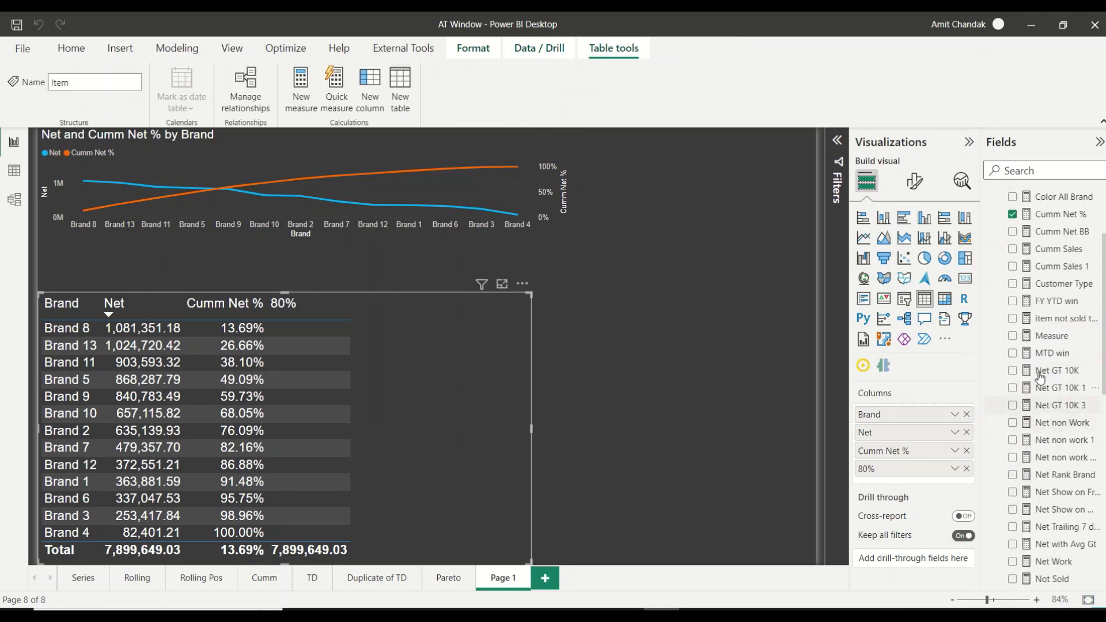
scroll(1062, 241, down, 10)
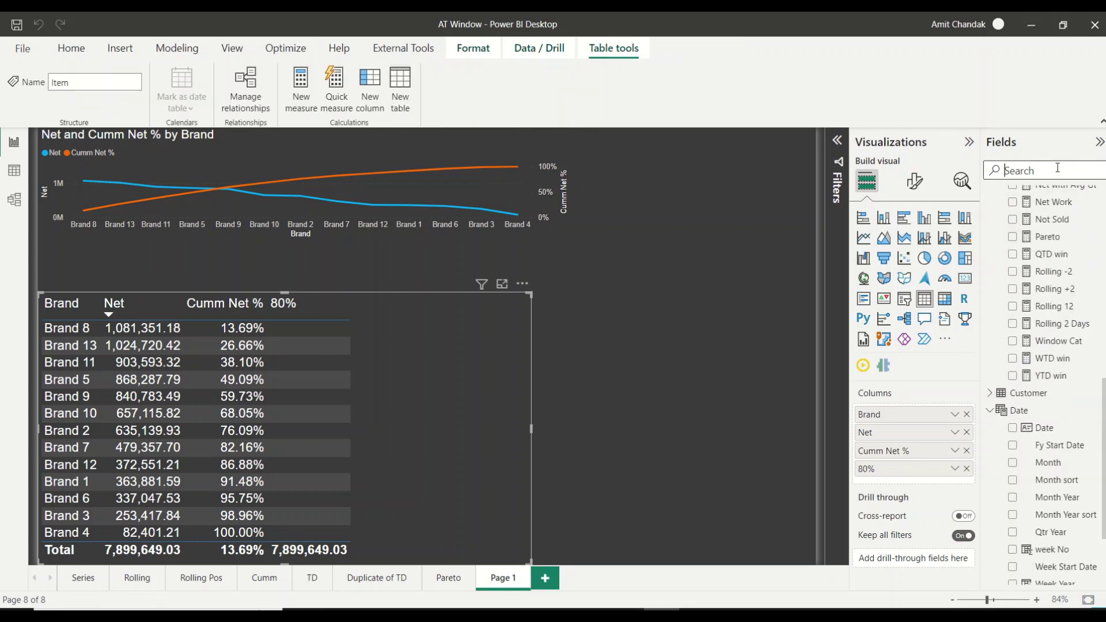
text(80)
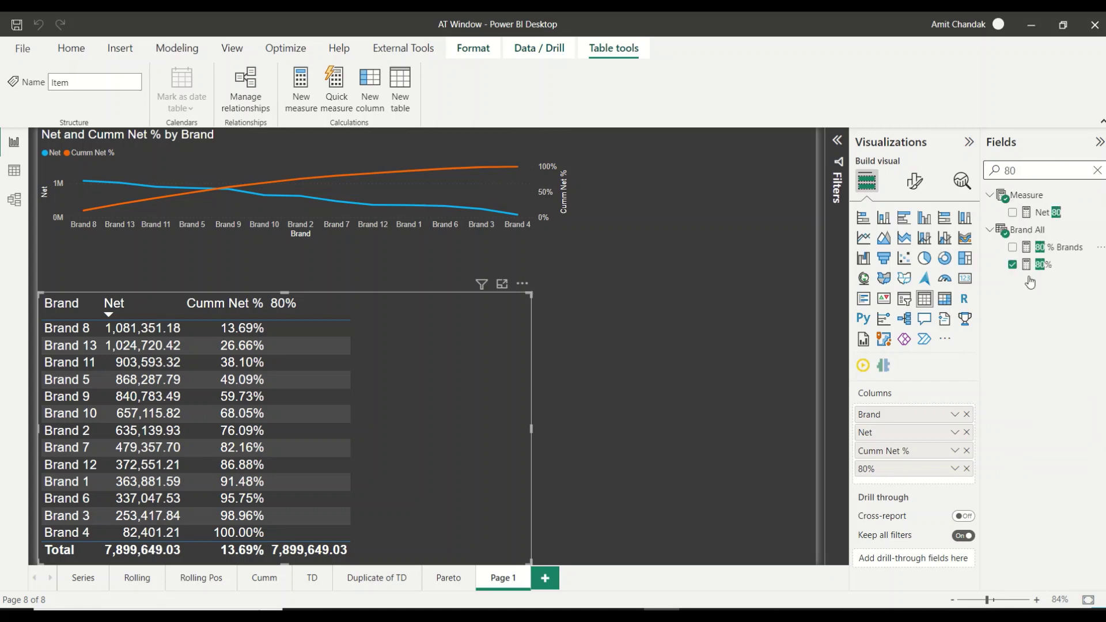
click(1051, 265)
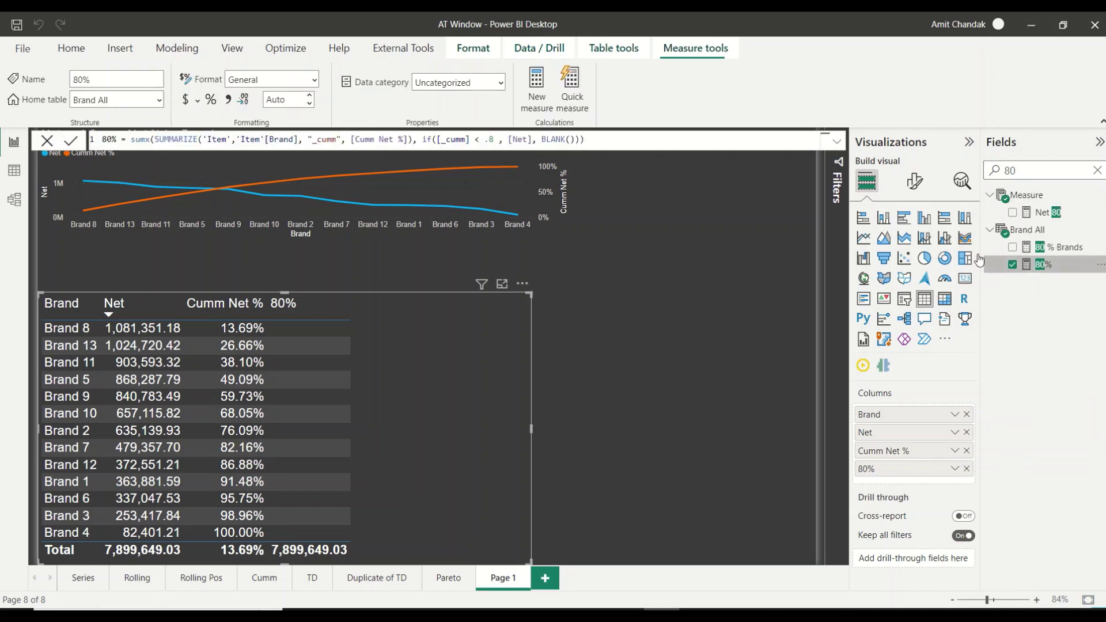
Change the first SUMMARIZE argument in the 80% measure to ALLSELECTED('Item'[Brand]) and commit the formula.
click(203, 140)
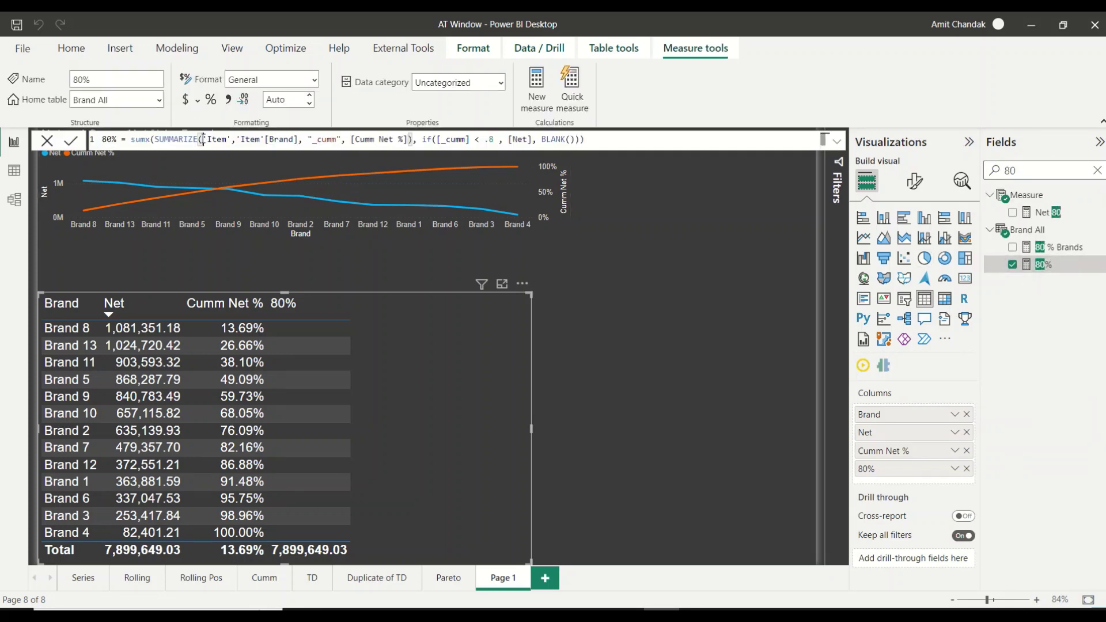
text(ALLSELECTED()
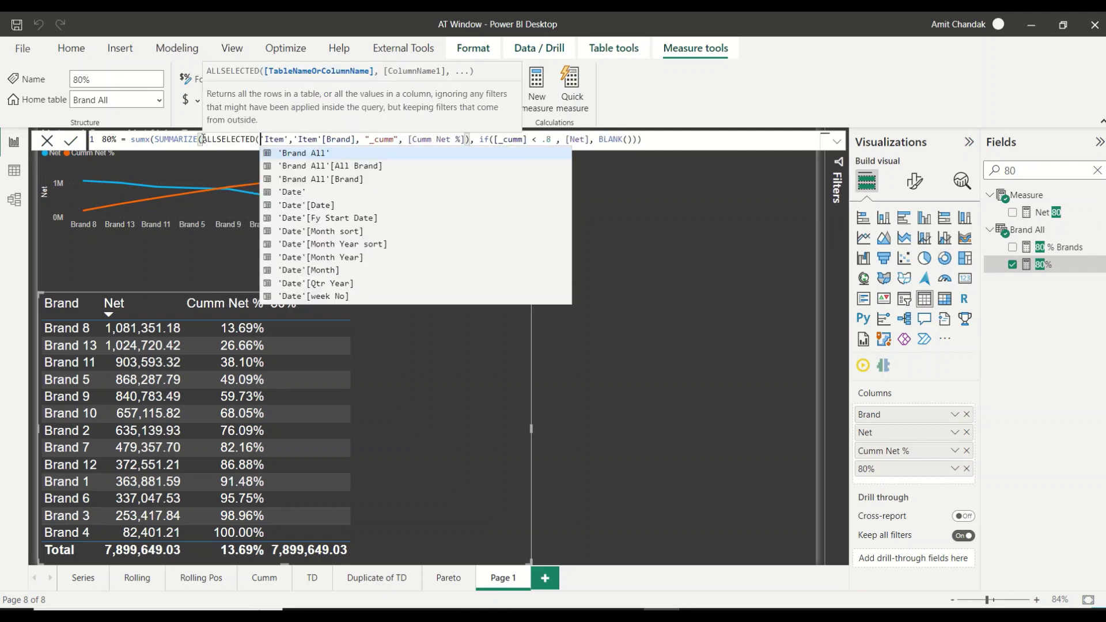
key(Right)
key(Right)
key(Right)
key(Right)
key(Right)
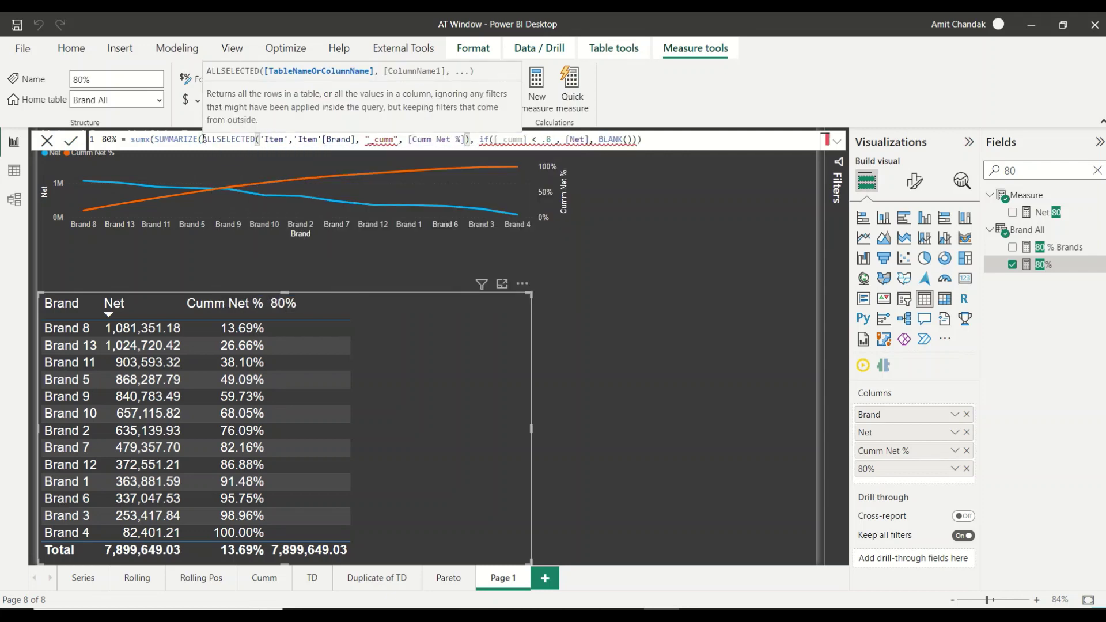
text([b)
key(Tab)
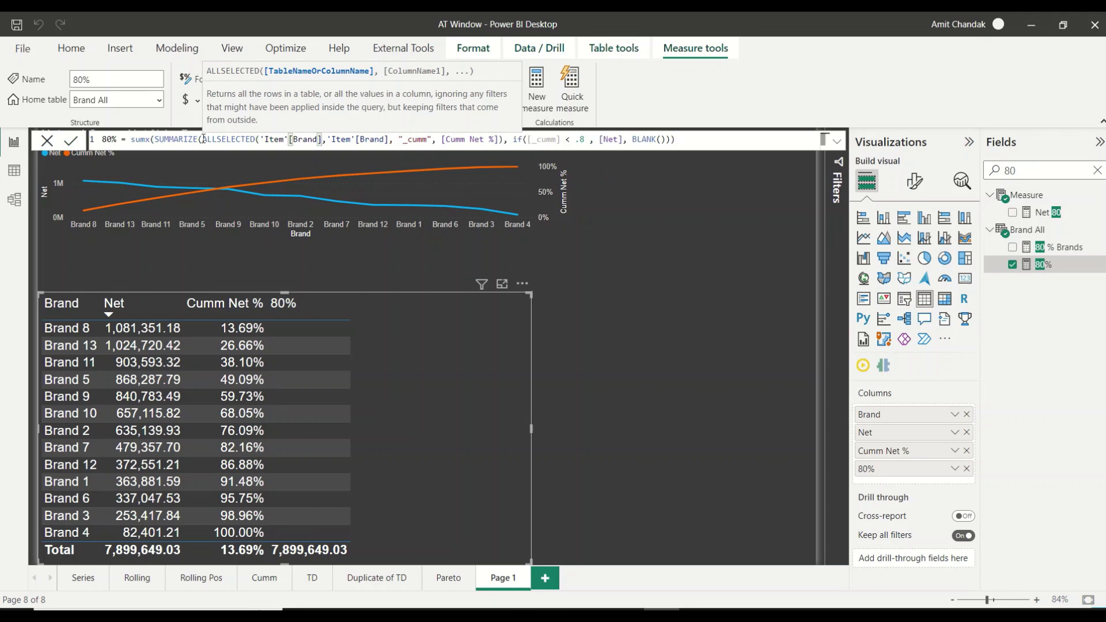
text())
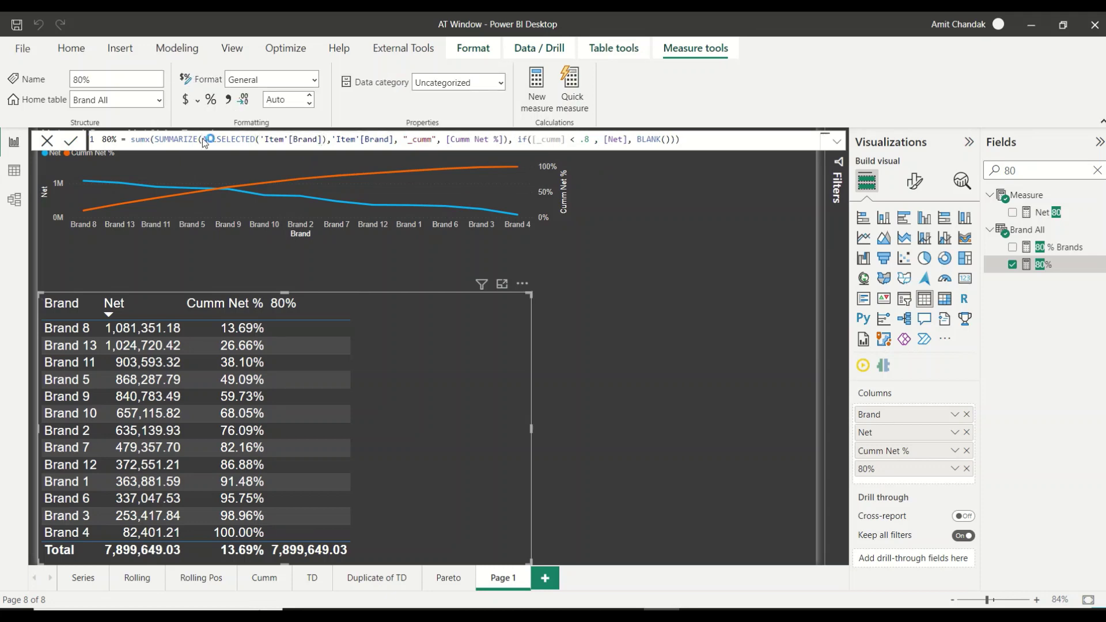
key(Return)
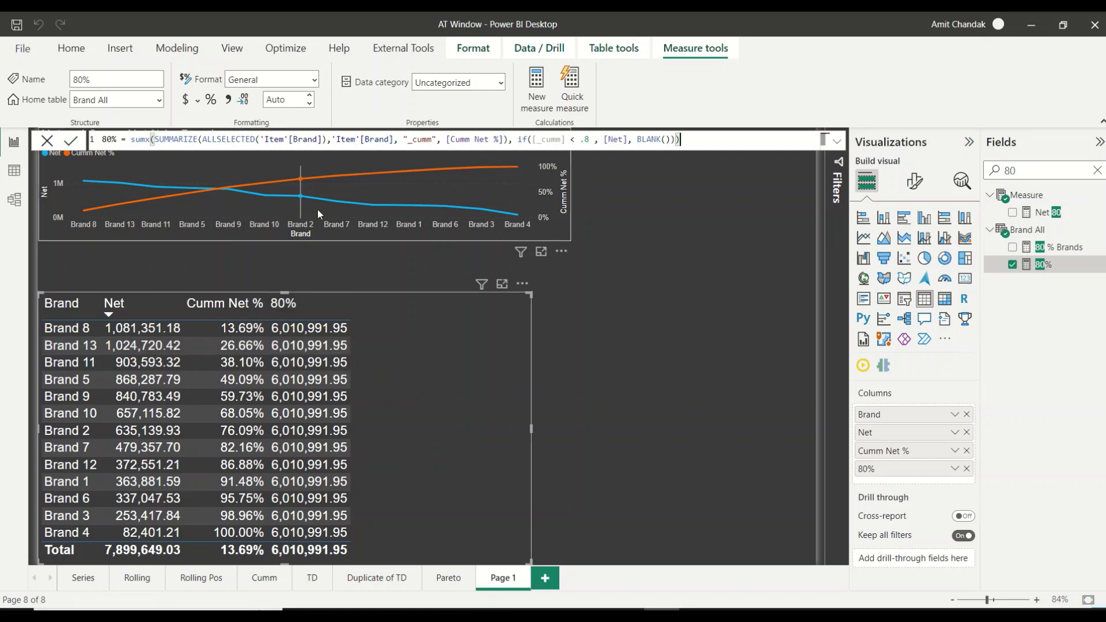
Wrap the SUMMARIZE table of the 80% measure in KEEPFILTERS() and commit the formula.
mouse_move(317, 211)
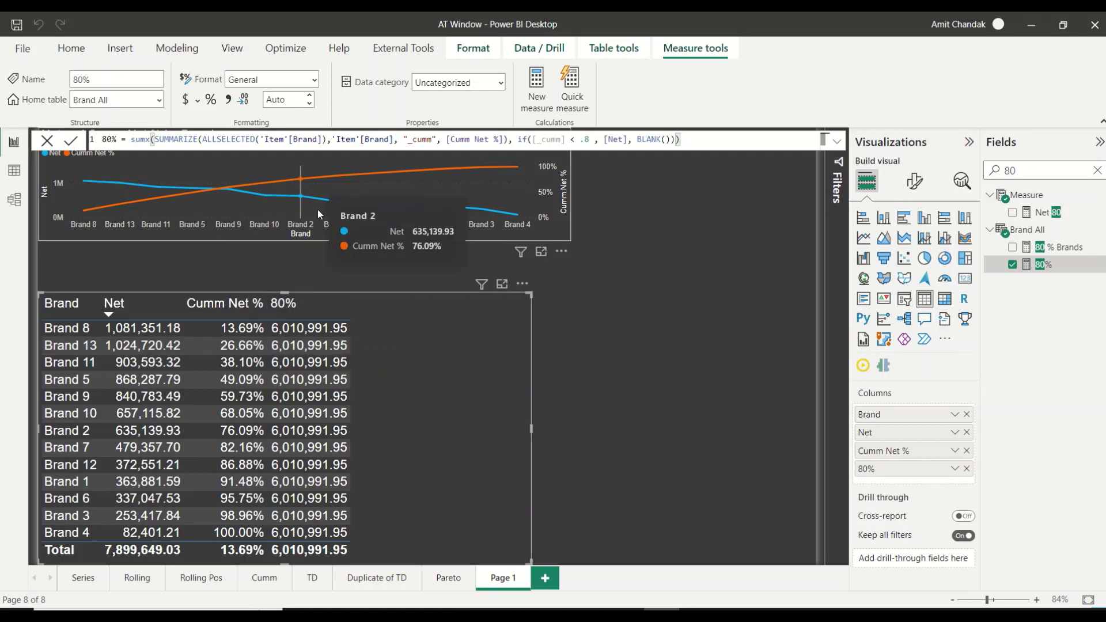
click(154, 140)
text(KEEPFILTERS()
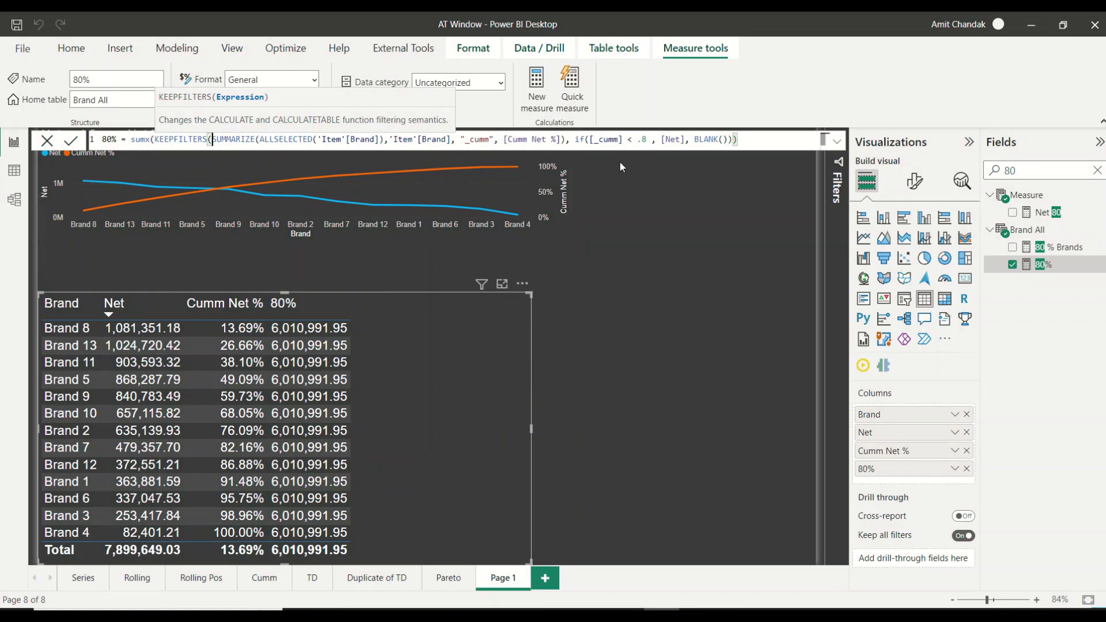
click(566, 140)
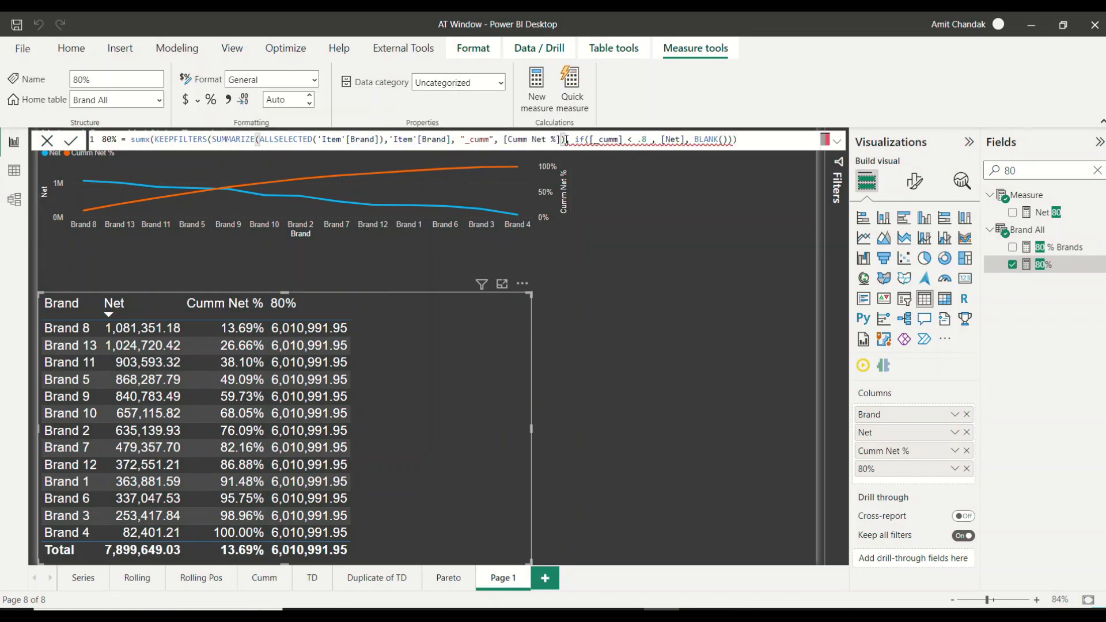
text())
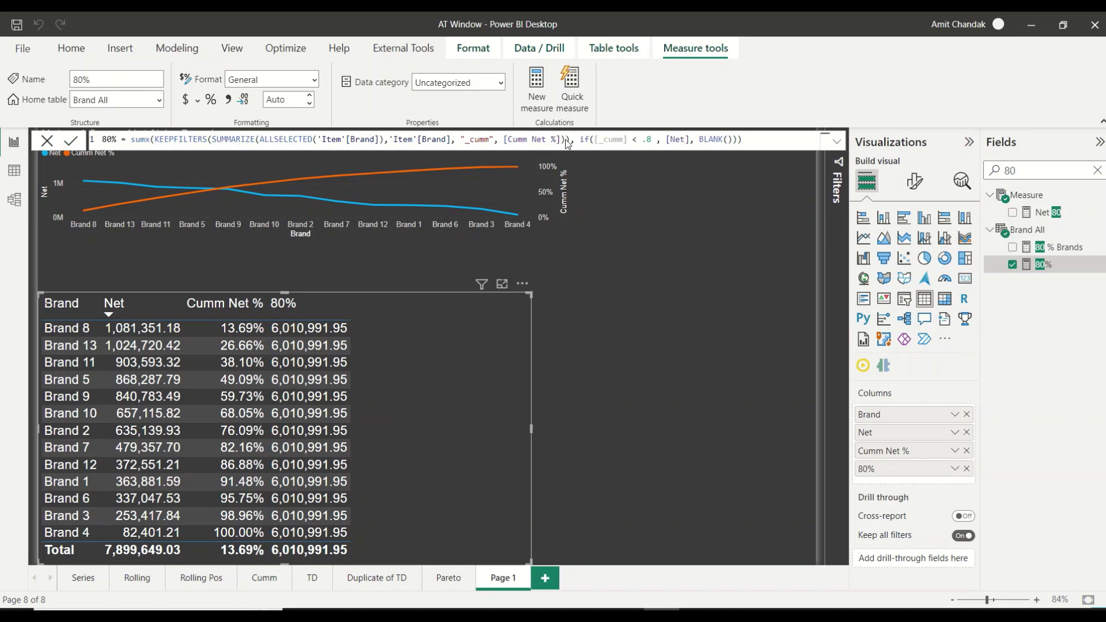
key(Return)
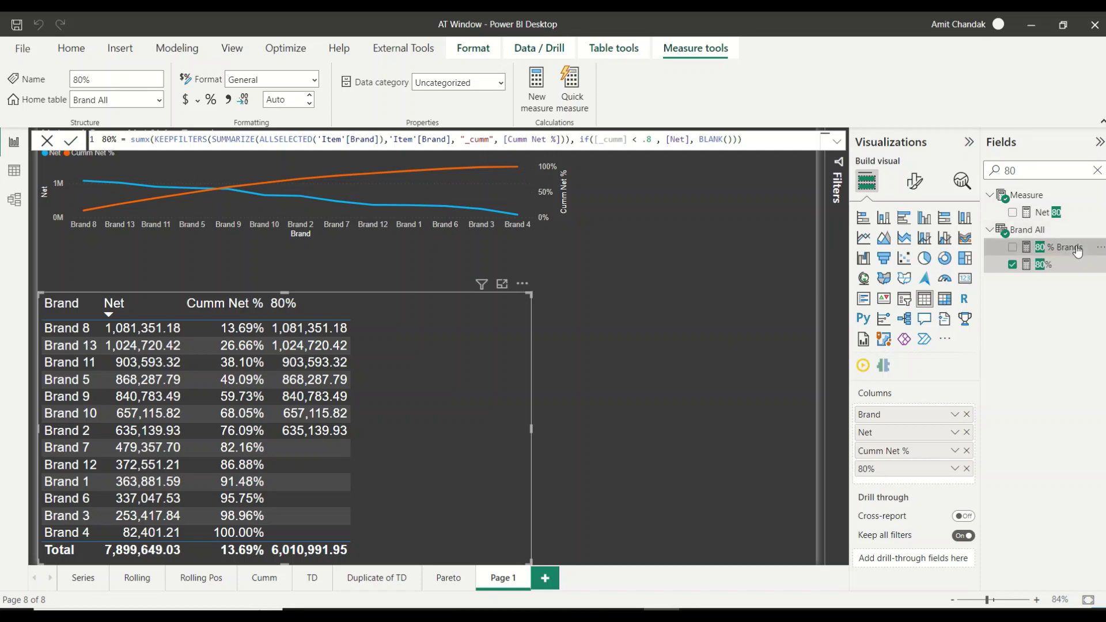
Add the existing 80 % Brands measure to the lower brand table and clear the field search.
click(1076, 249)
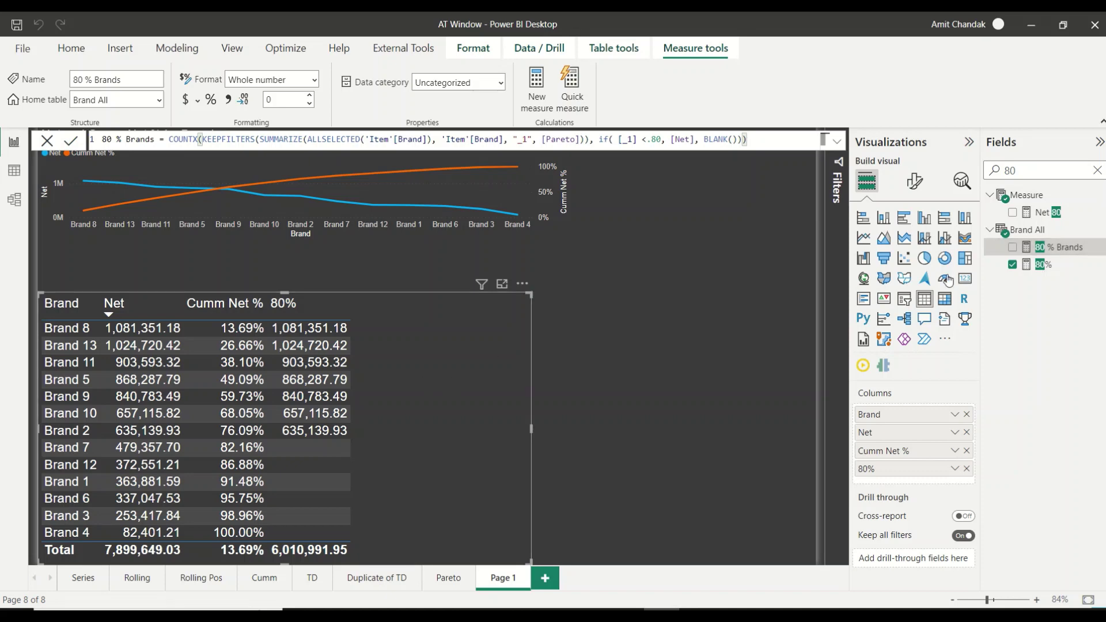
drag(1079, 252, 475, 344)
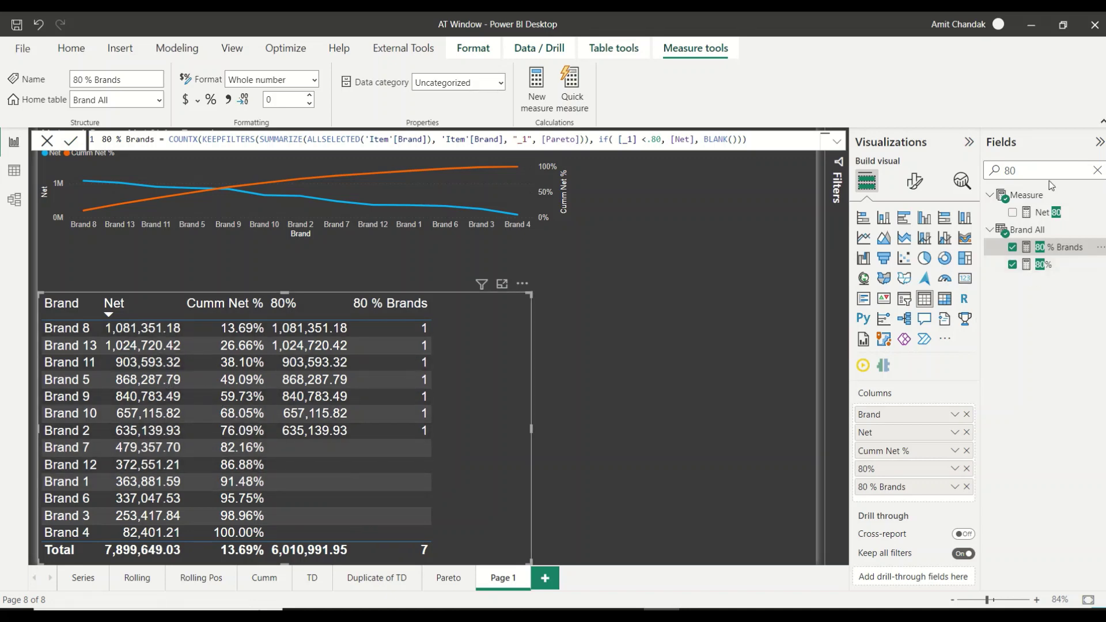
click(1097, 170)
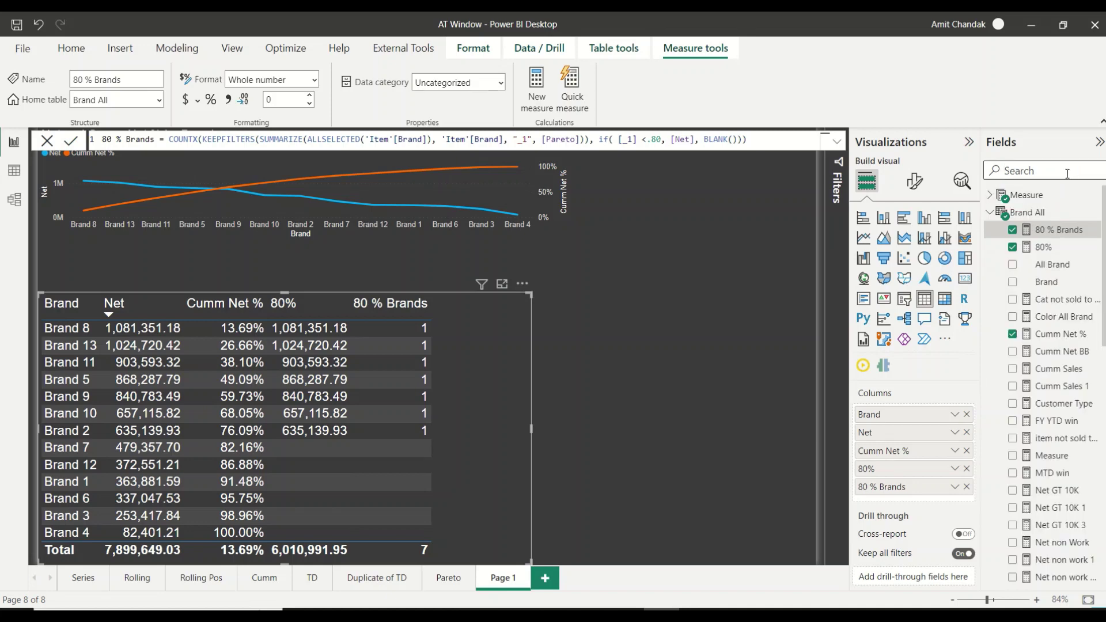
Insert Cumm Net BB between Net and Cumm Net % in the lower brand table and widen the table.
click(1067, 170)
text(cum)
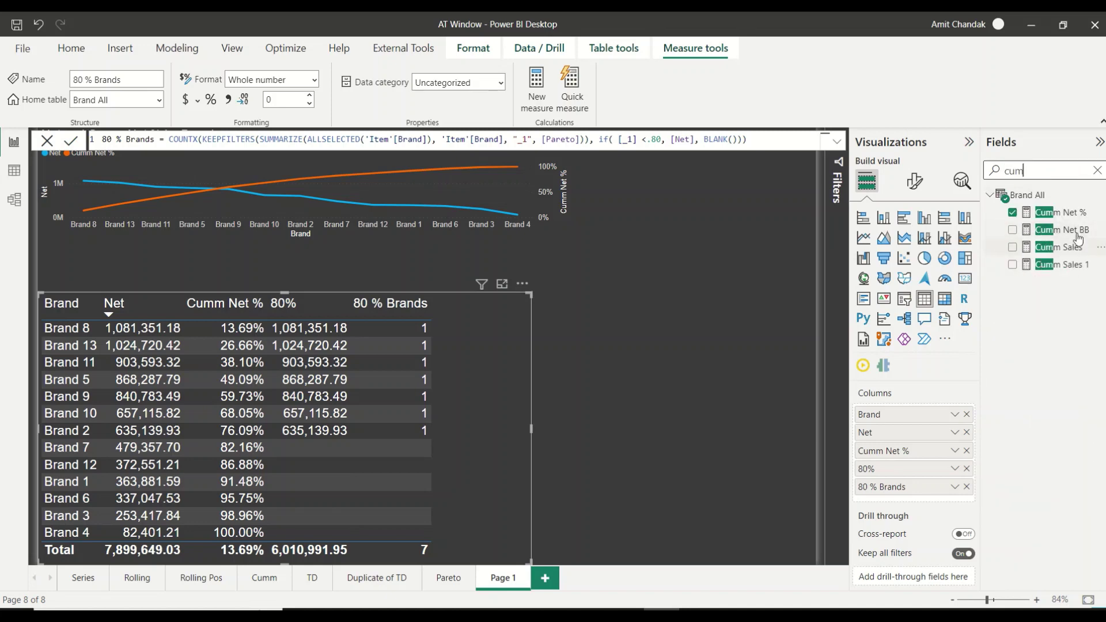
drag(1063, 232, 931, 453)
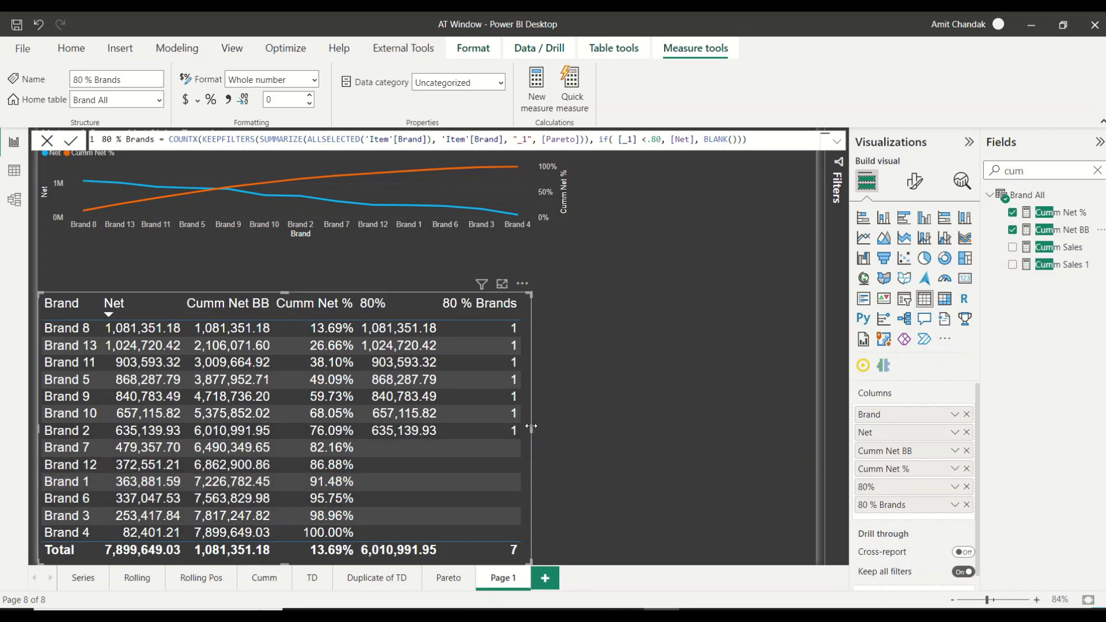
drag(532, 429, 558, 428)
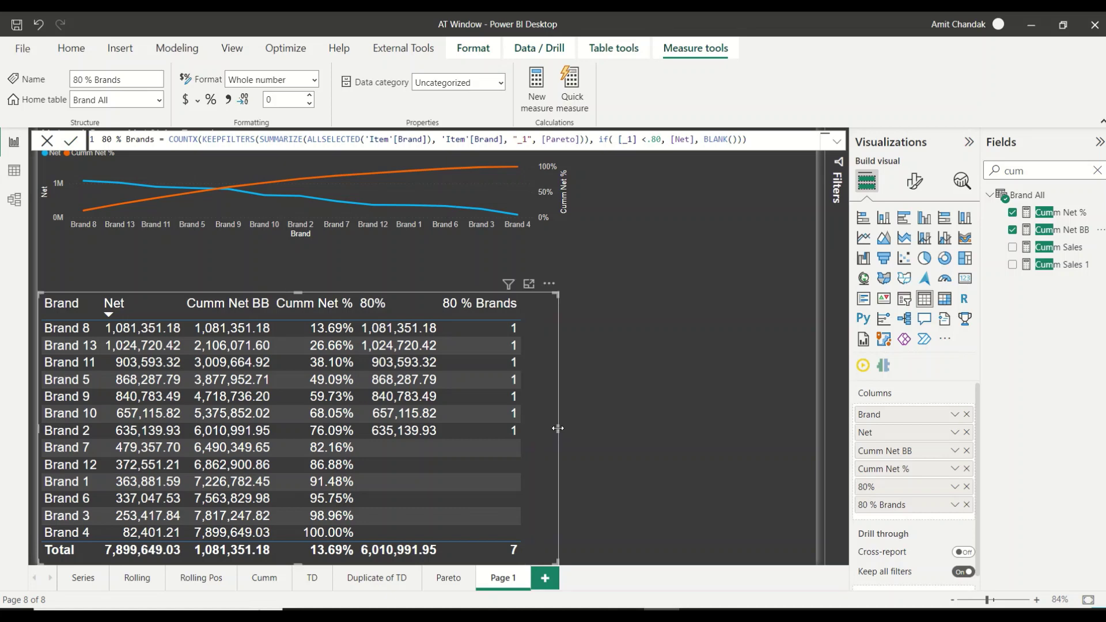
drag(558, 428, 575, 429)
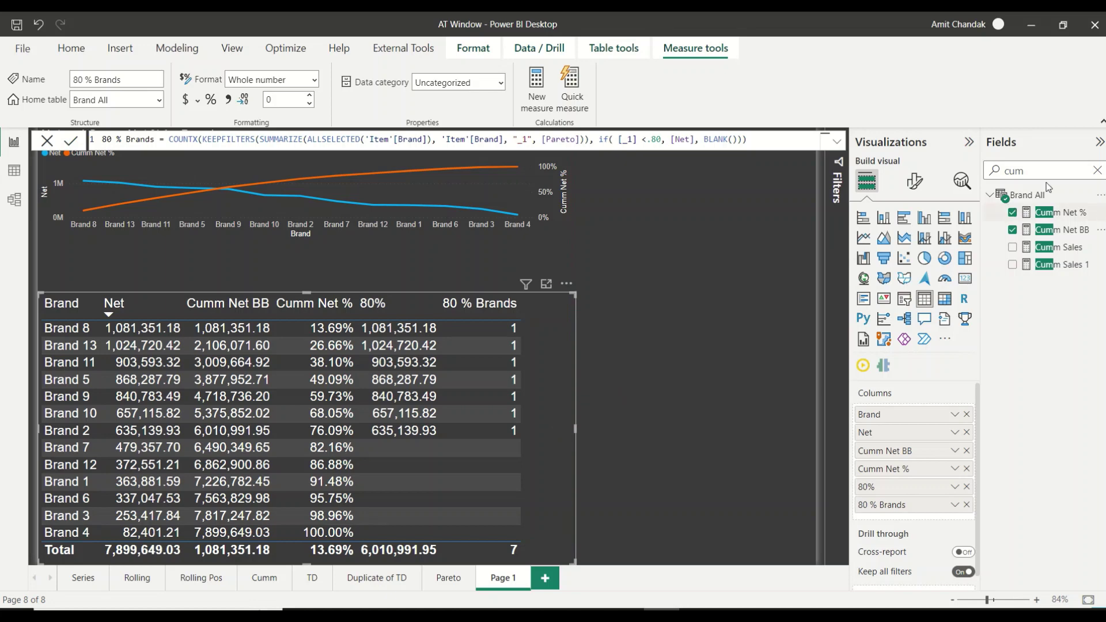
Create a slicer on the Item table's Brand field in the empty area beside the lower brand table.
click(1097, 170)
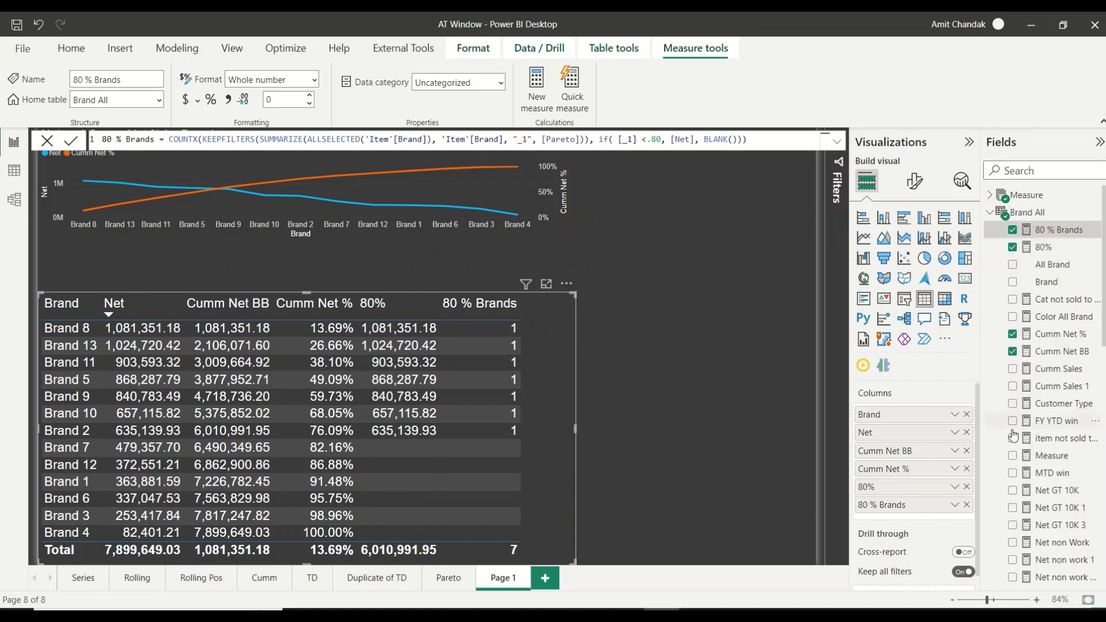
scroll(1014, 435, down, 10)
scroll(1015, 435, down, 5)
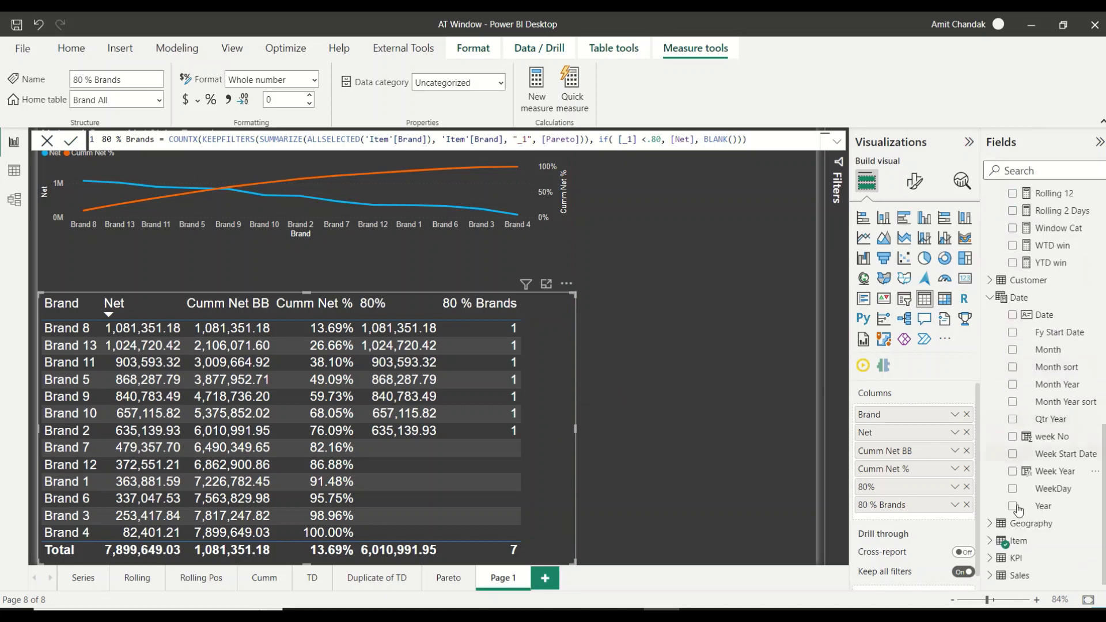
click(991, 540)
scroll(991, 542, down, 3)
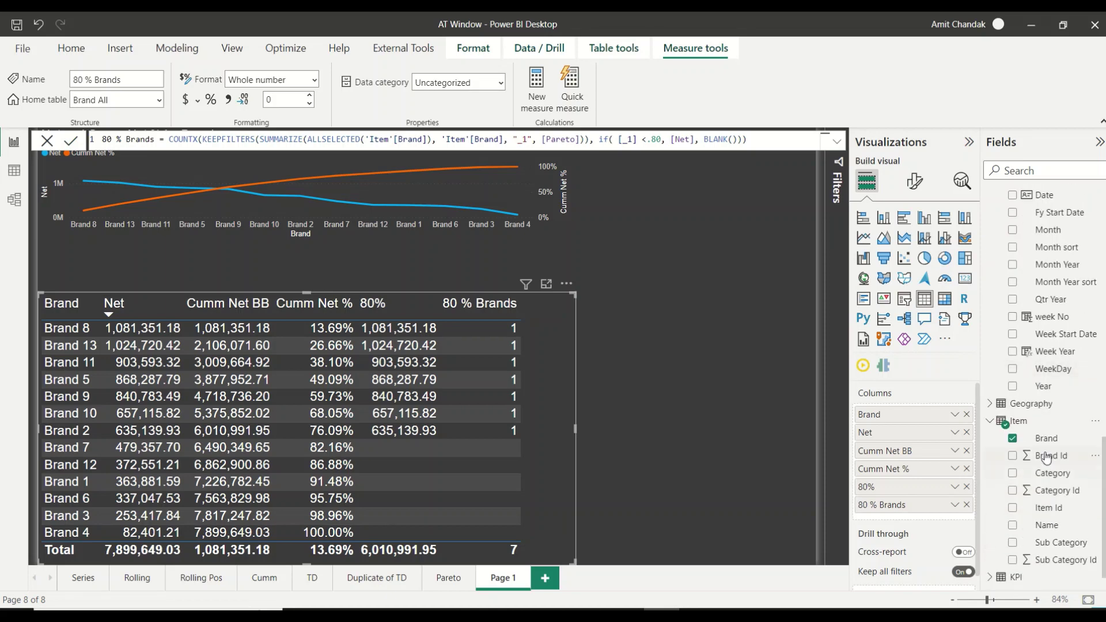
drag(1046, 445, 737, 321)
click(904, 299)
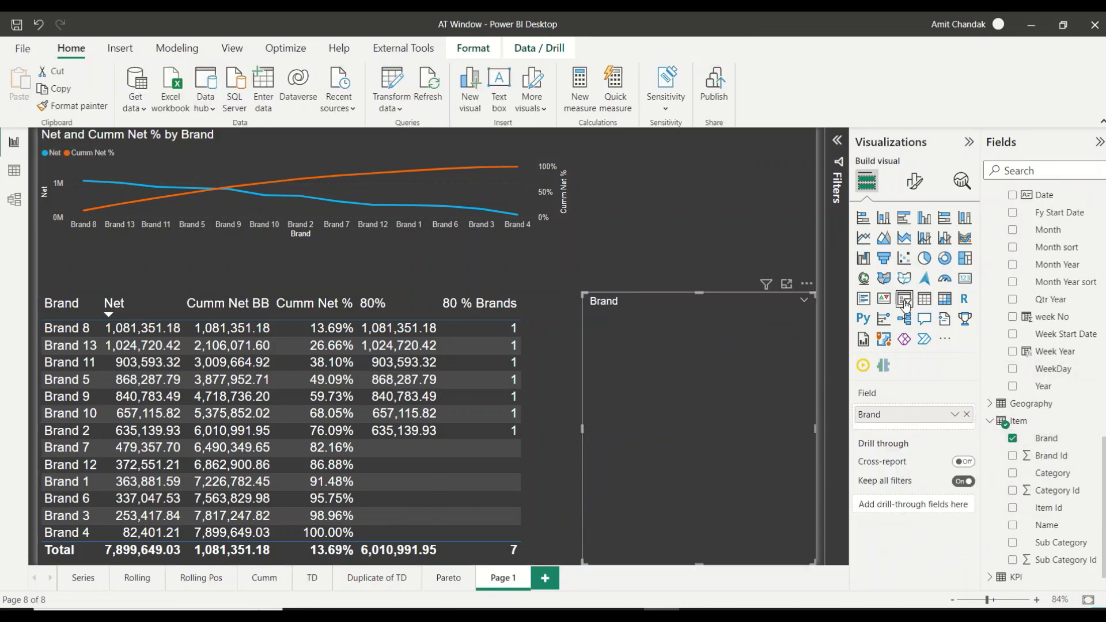
Turn on the "Select all" option in the Brand slicer's selection settings.
click(915, 181)
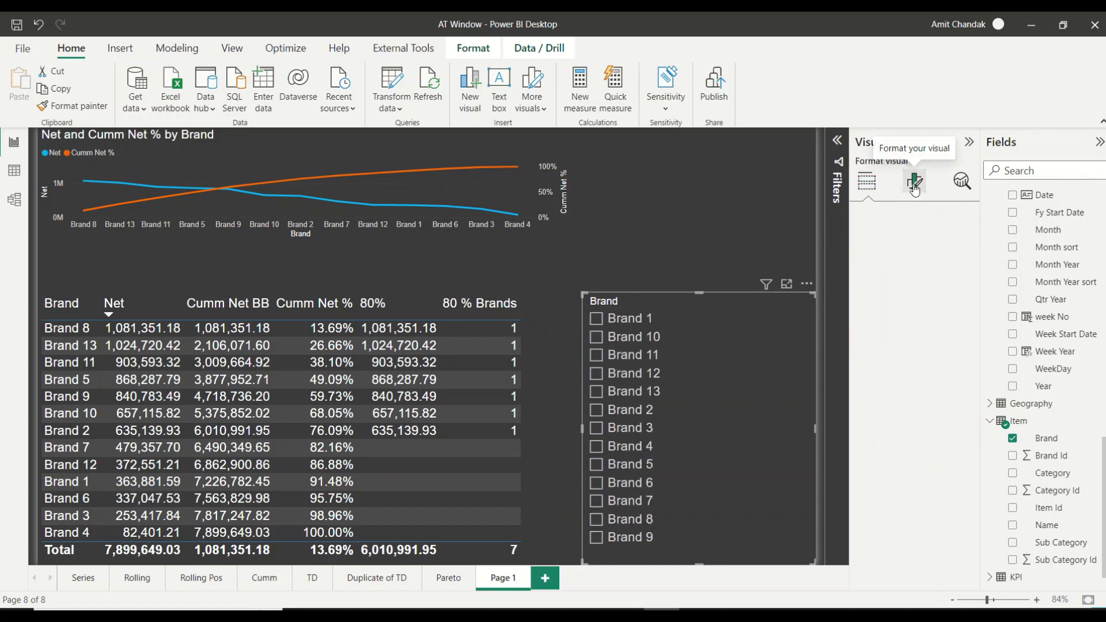
click(890, 280)
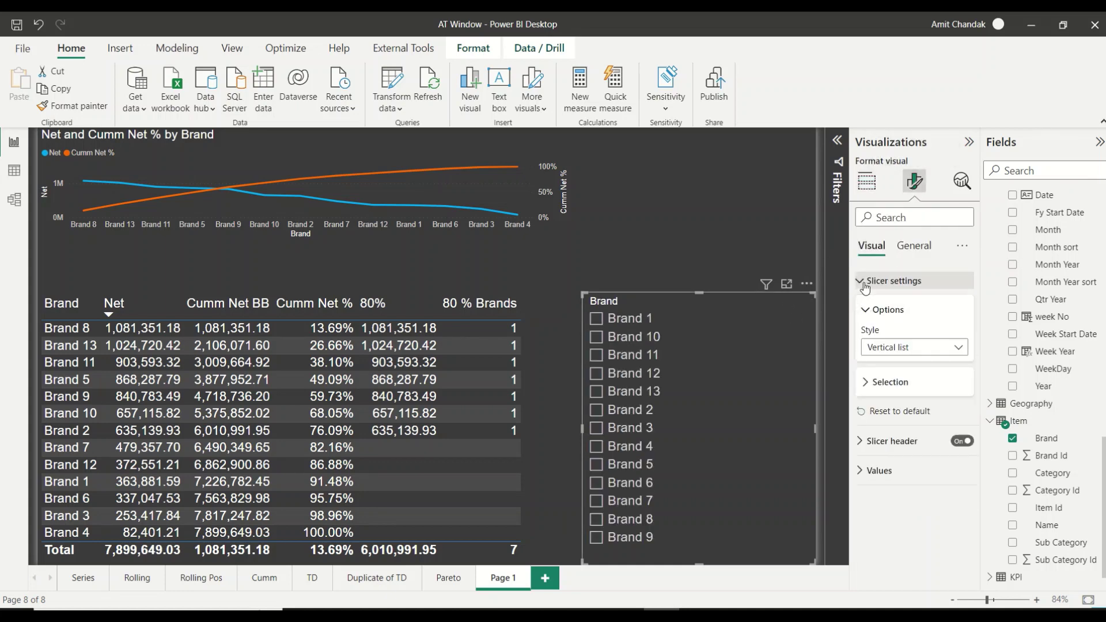
click(866, 383)
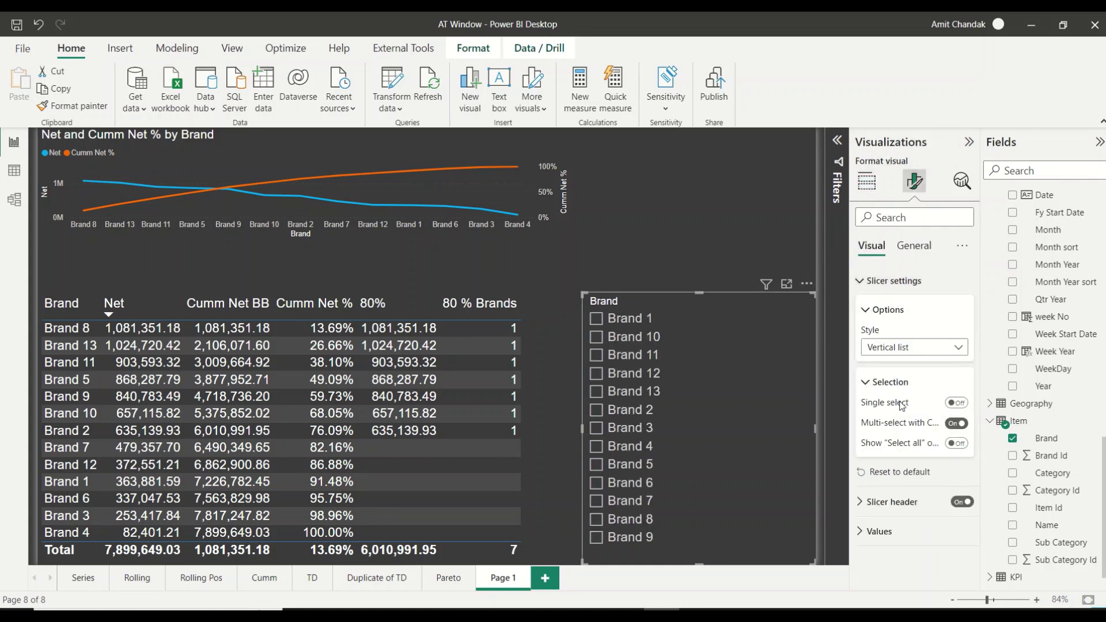
click(957, 444)
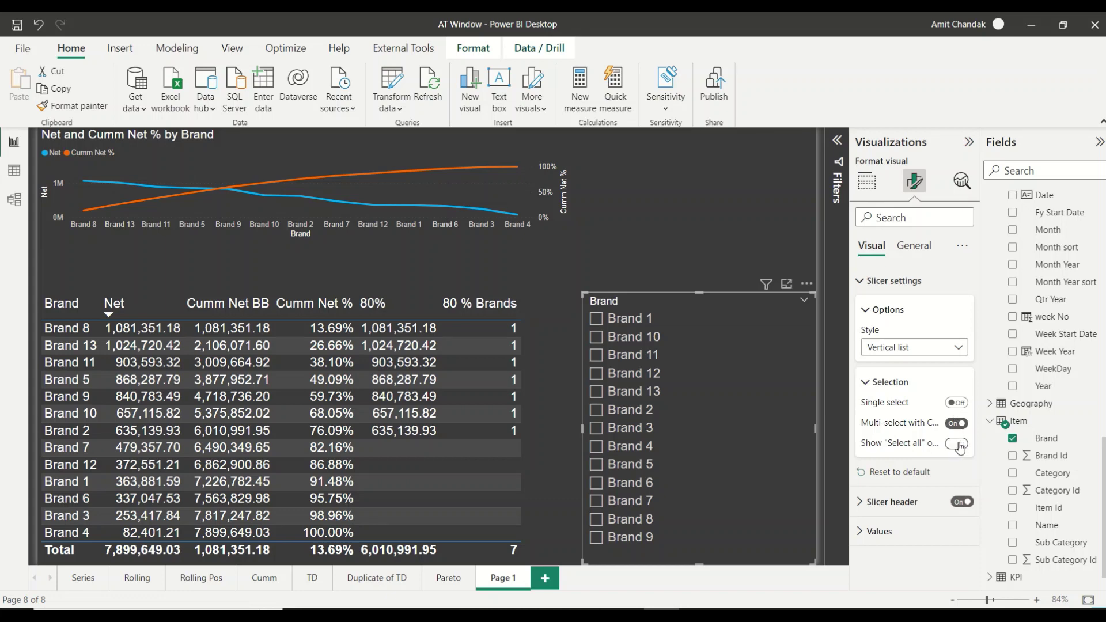
click(910, 348)
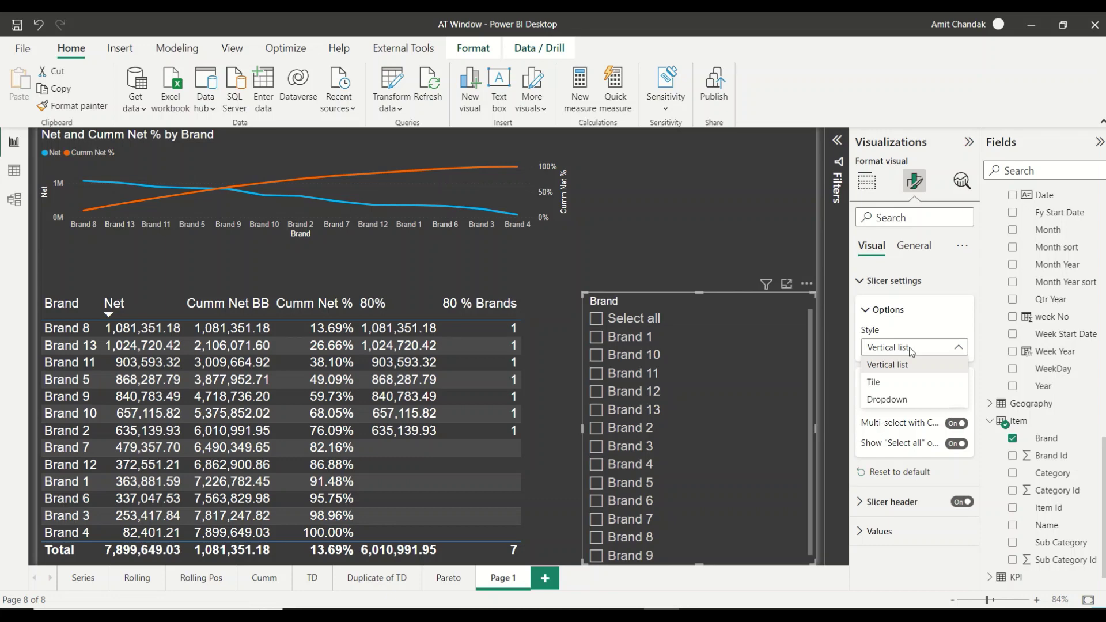
click(807, 302)
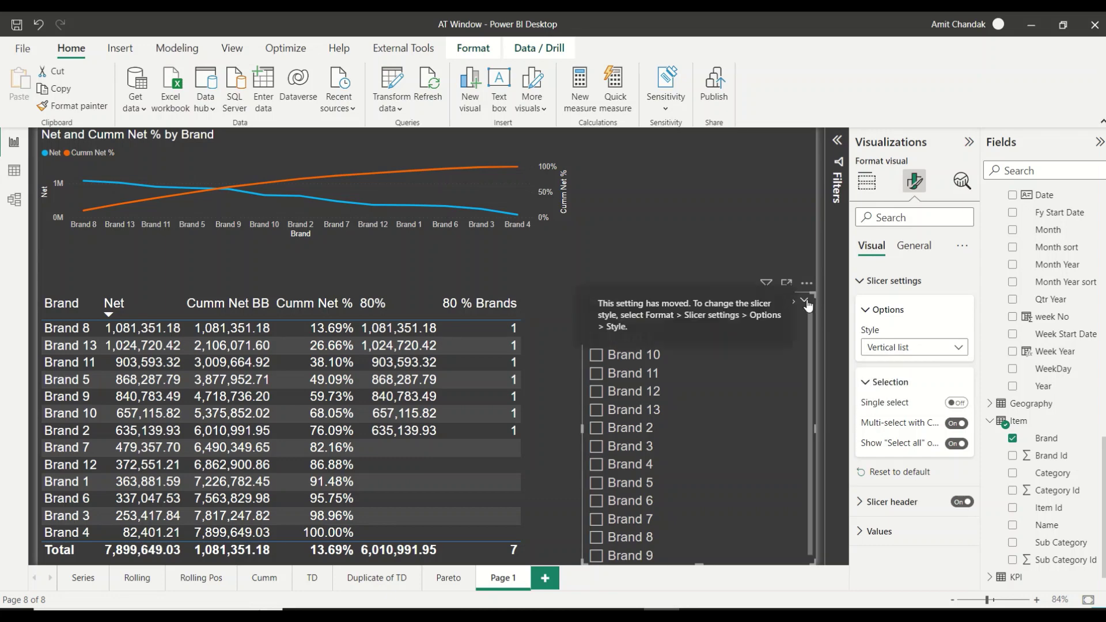
click(883, 350)
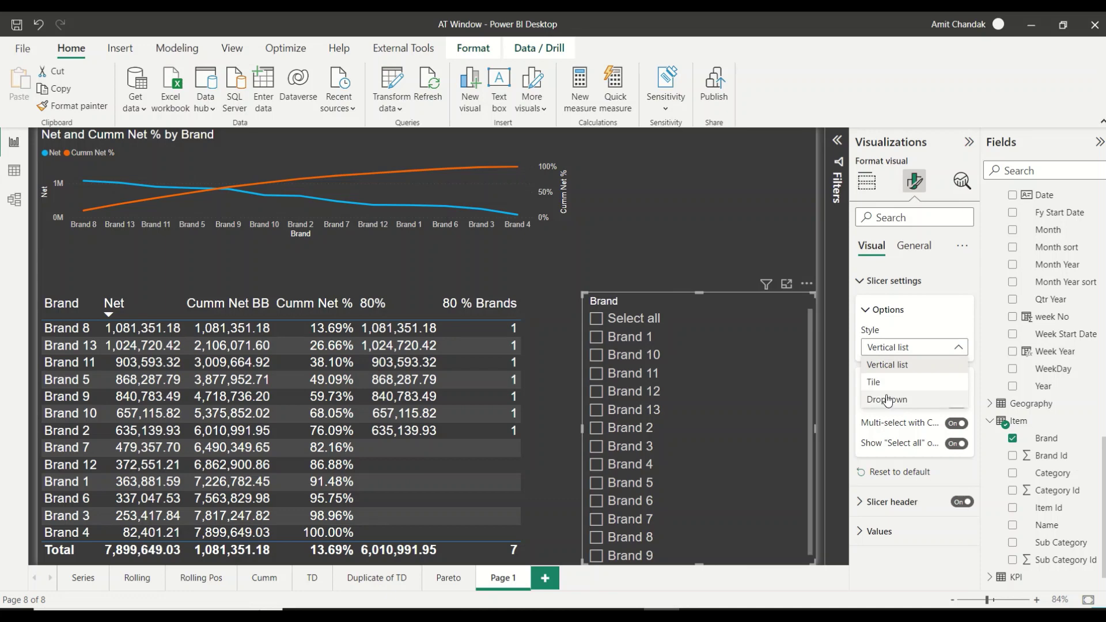
click(891, 351)
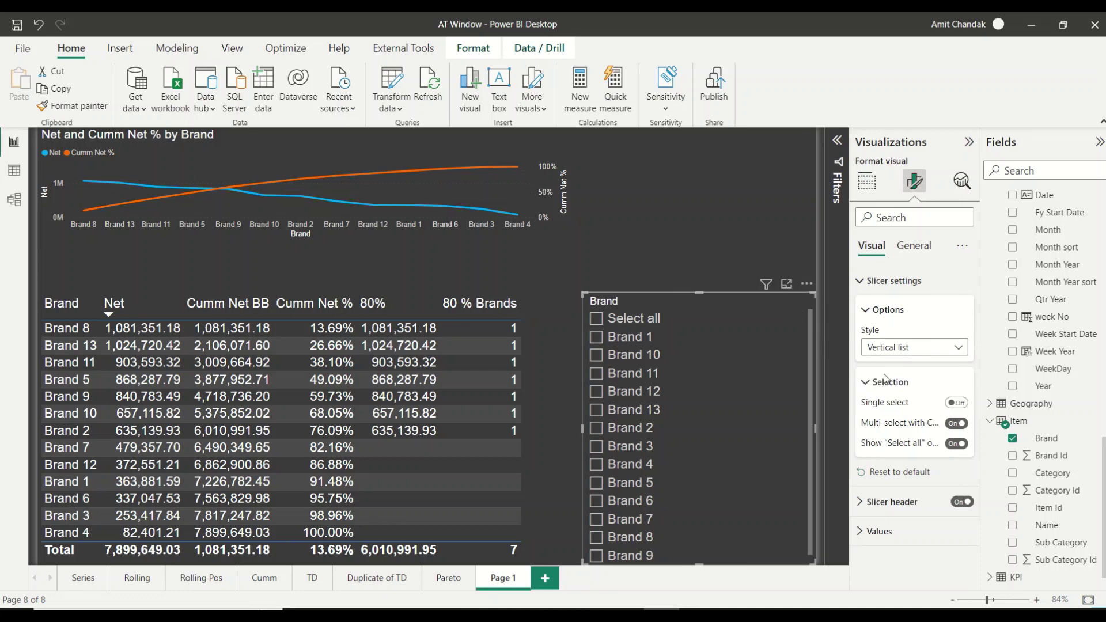
click(880, 350)
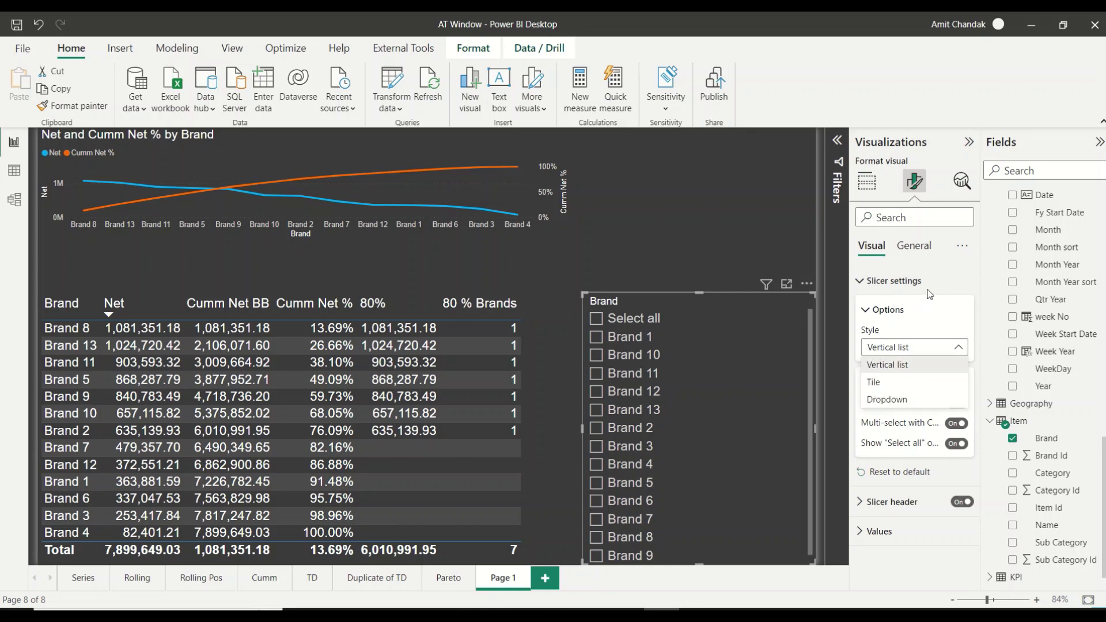
Select all brands in the Brand slicer and exclude Brand 8, Brand 11 and Brand 13.
key(Escape)
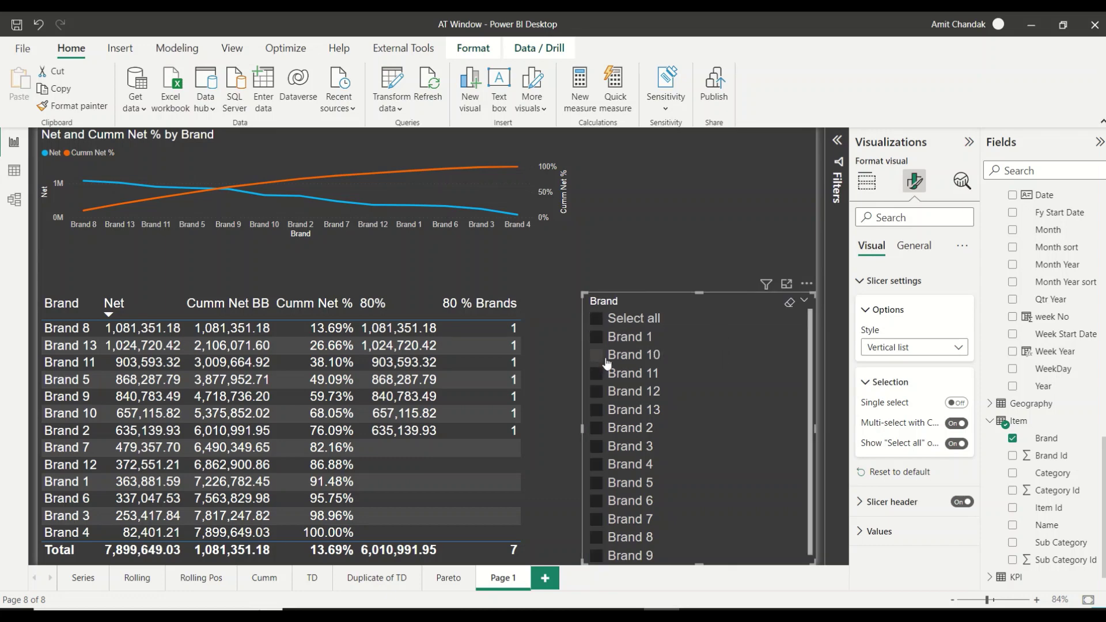
click(597, 539)
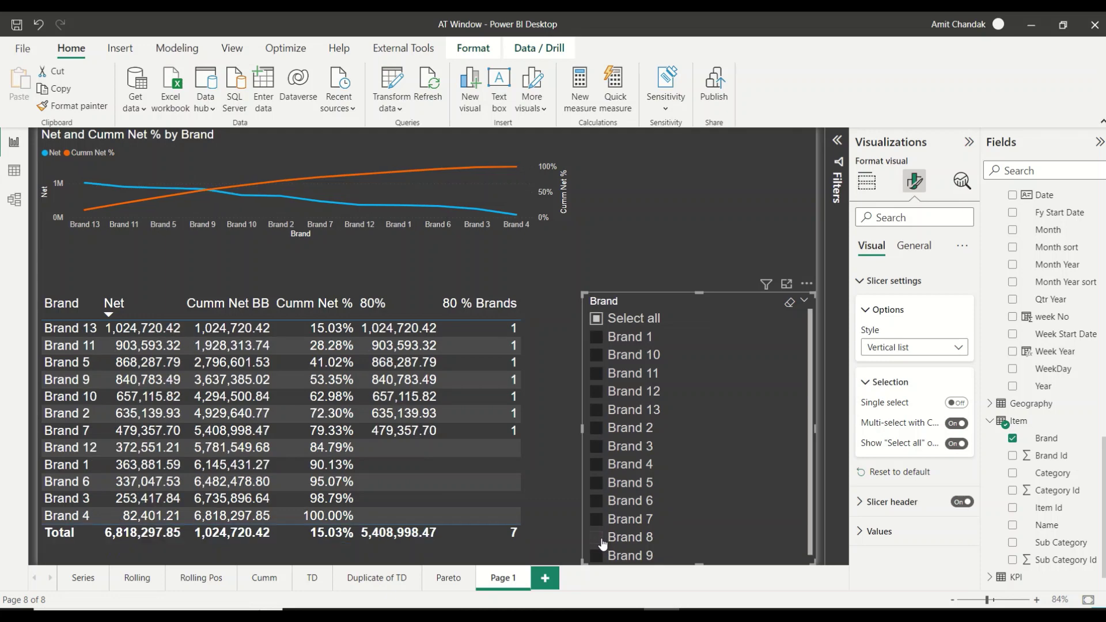
click(599, 379)
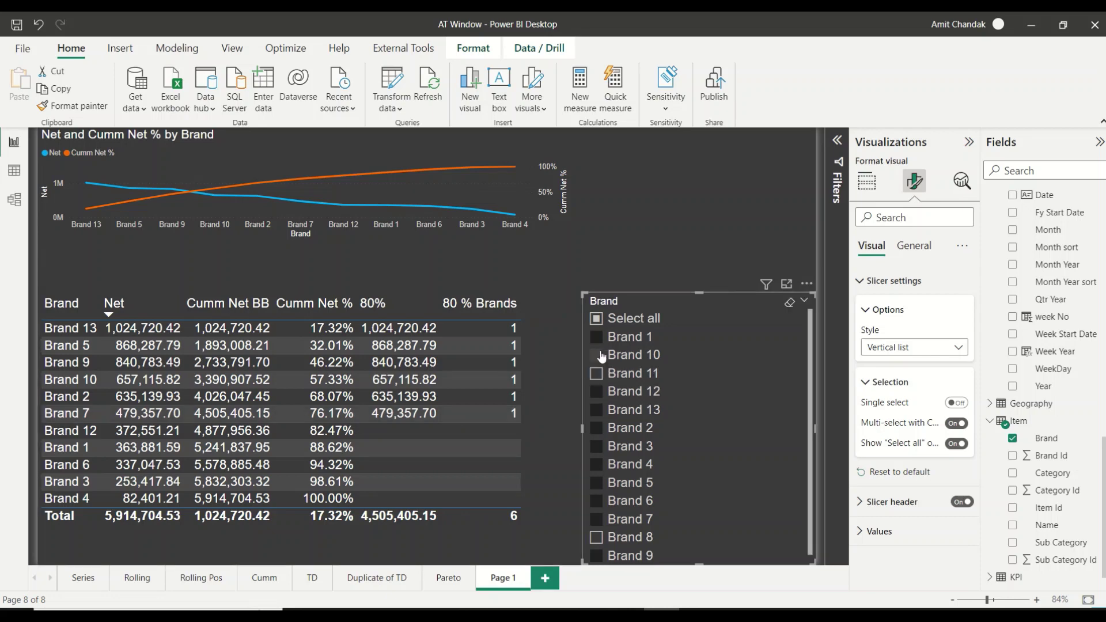
click(597, 410)
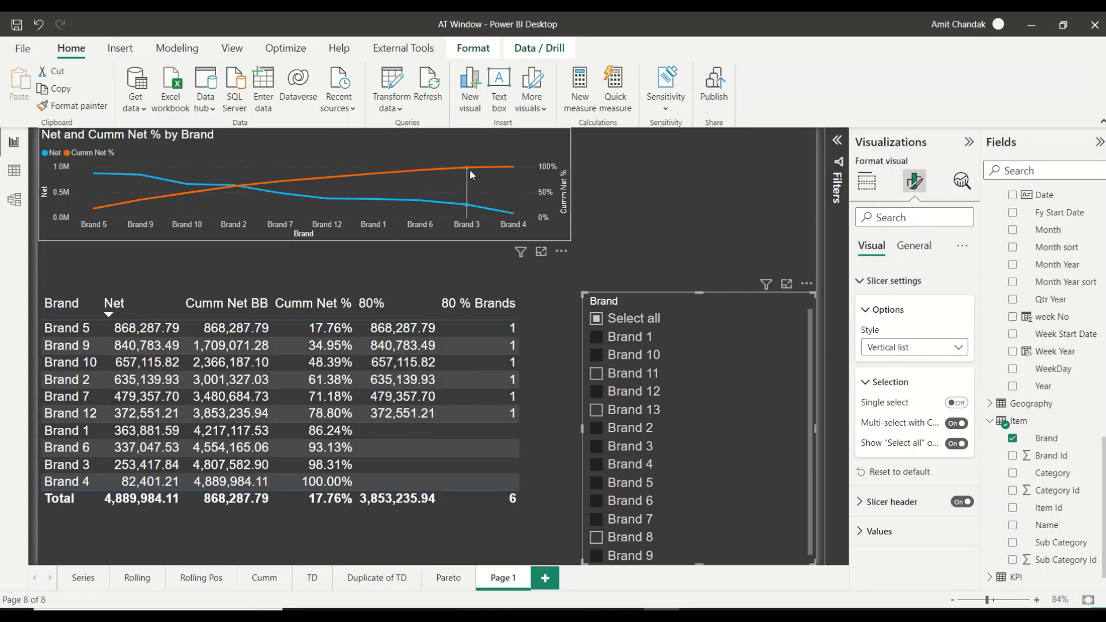
mouse_move(500, 171)
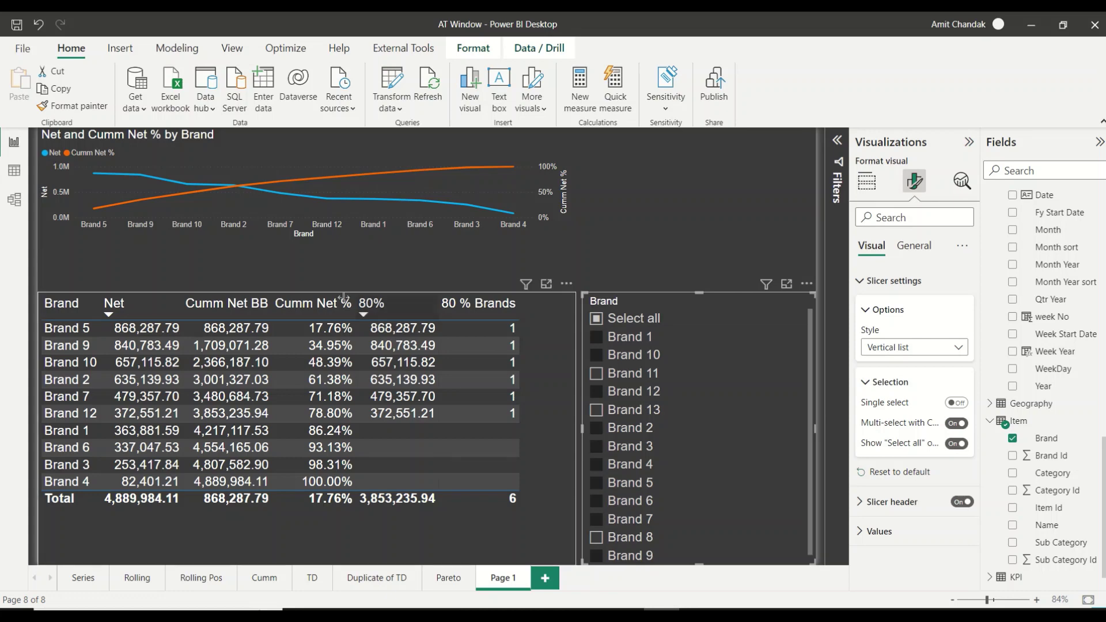
Start a new numeric range parameter and name it P Param.
click(737, 192)
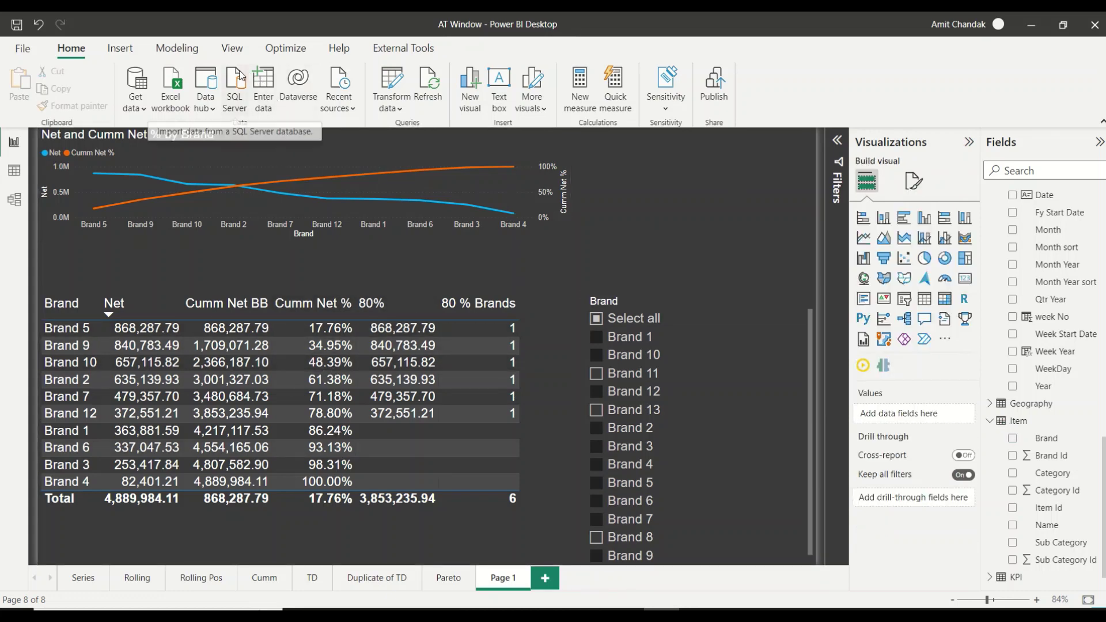
click(173, 52)
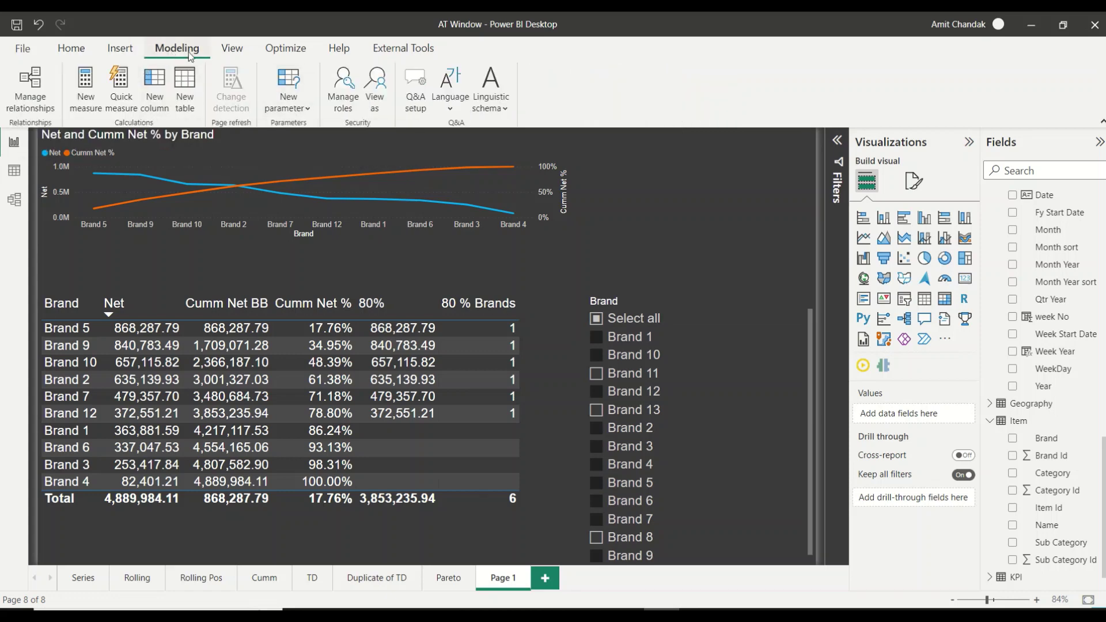
click(288, 107)
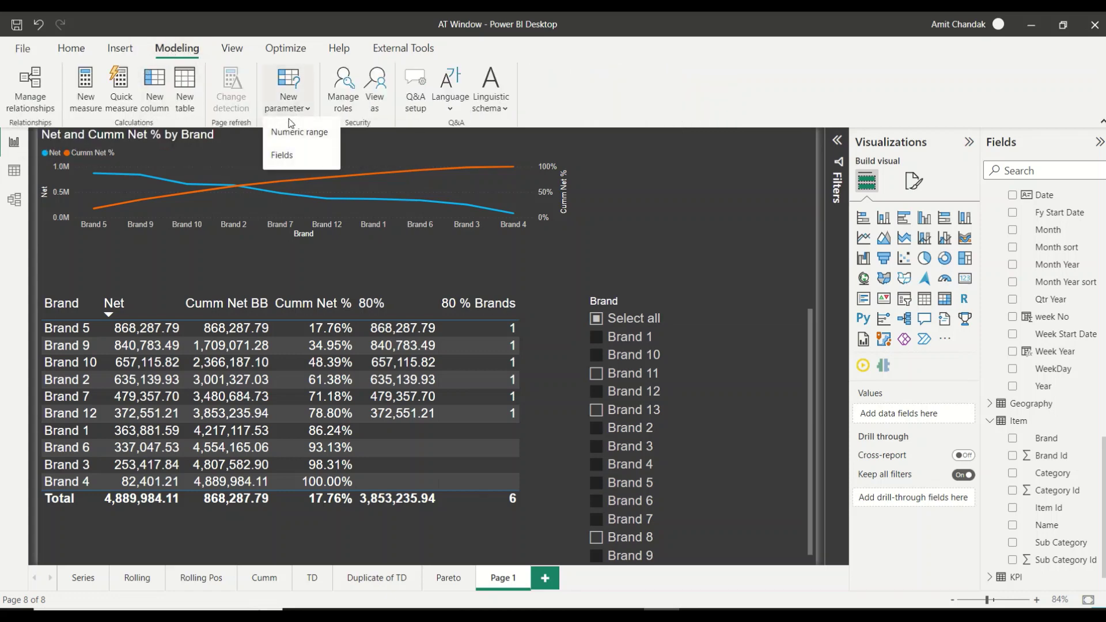
click(291, 133)
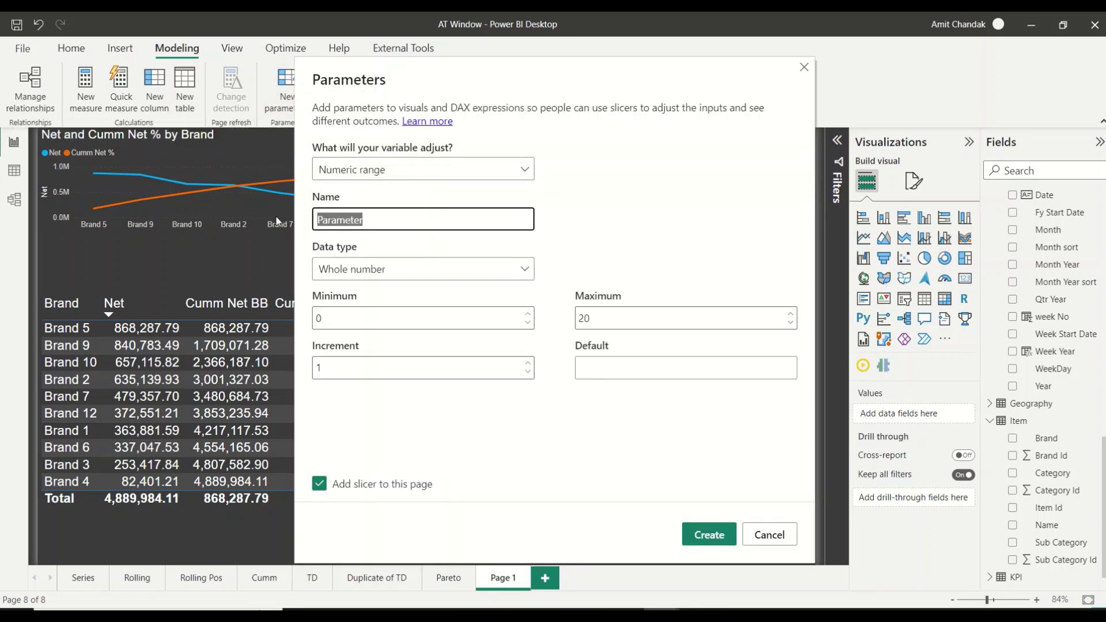
text(P)
text(Param)
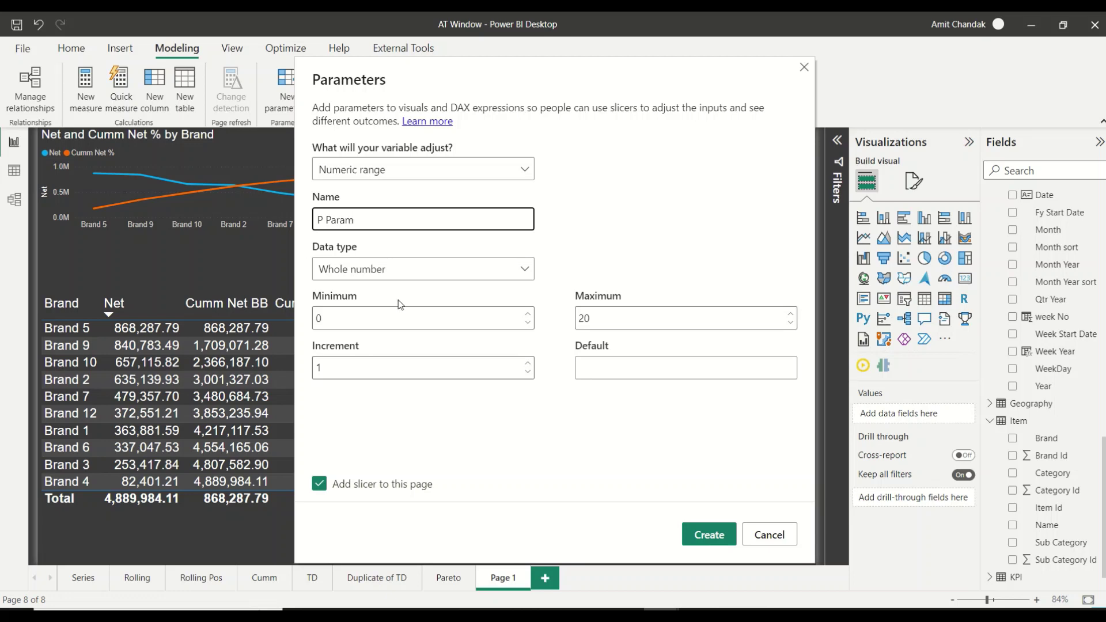
Set the parameter's maximum to 100 and default to 80, and create it with a slicer on the page.
double_click(612, 321)
text(100)
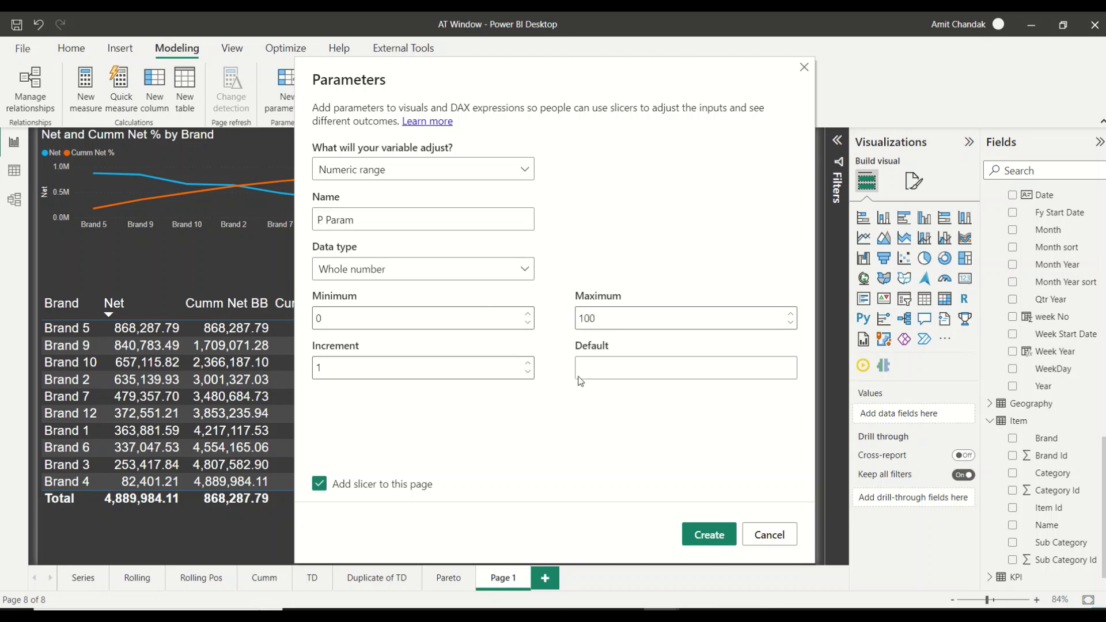
click(600, 370)
text(80)
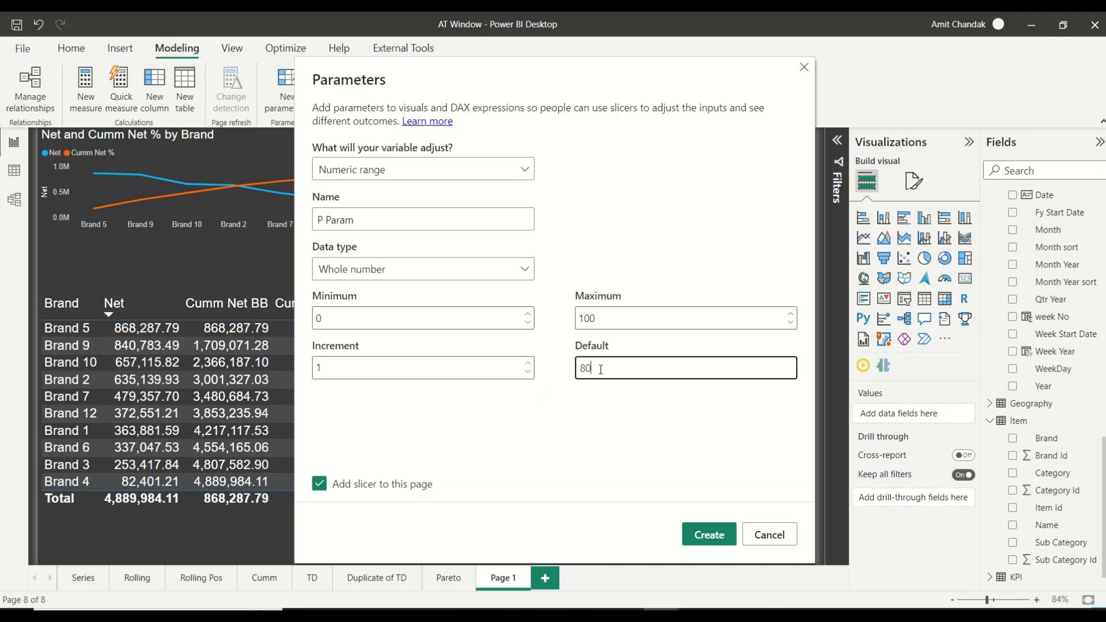
click(706, 532)
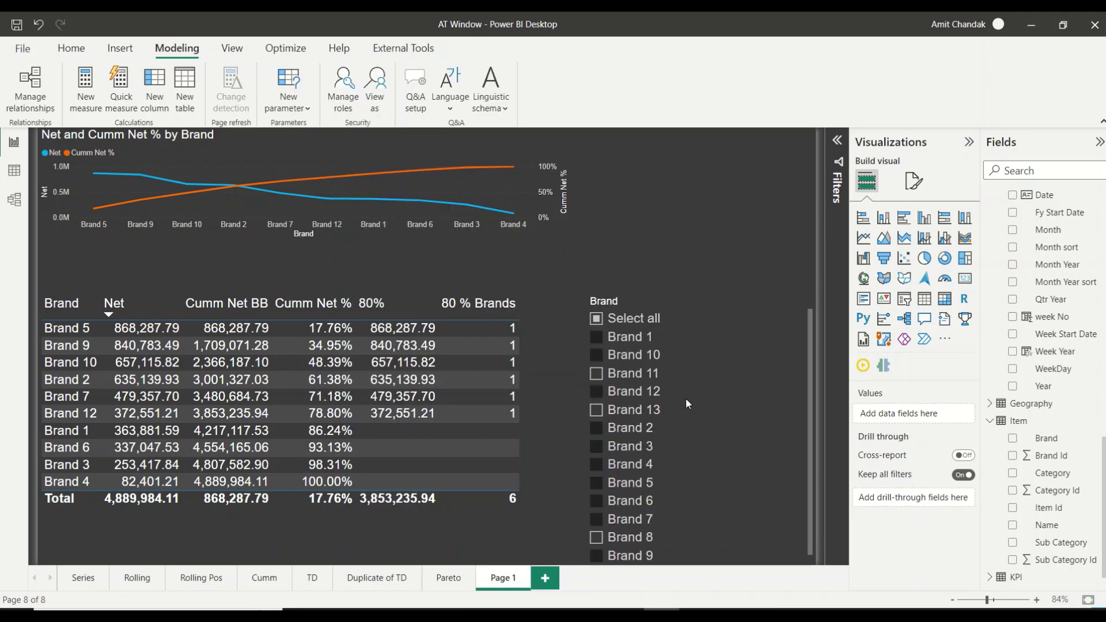
Check the formulas of the P Param column and the P Param Value measure, and copy the name P Param Value.
scroll(1076, 396, down, 1)
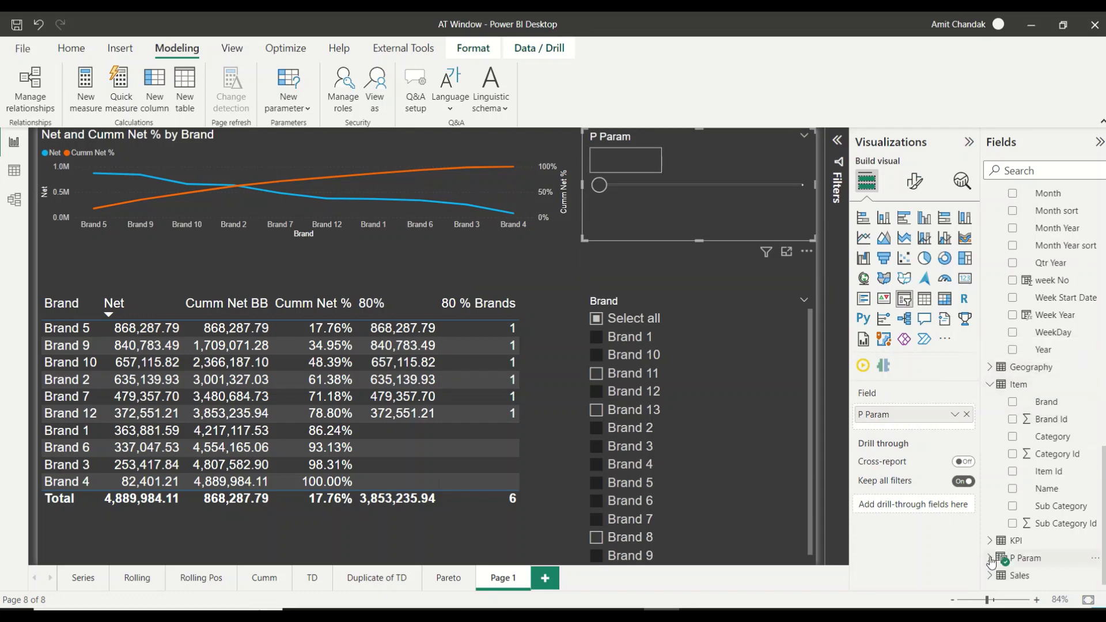
click(1015, 558)
click(1051, 542)
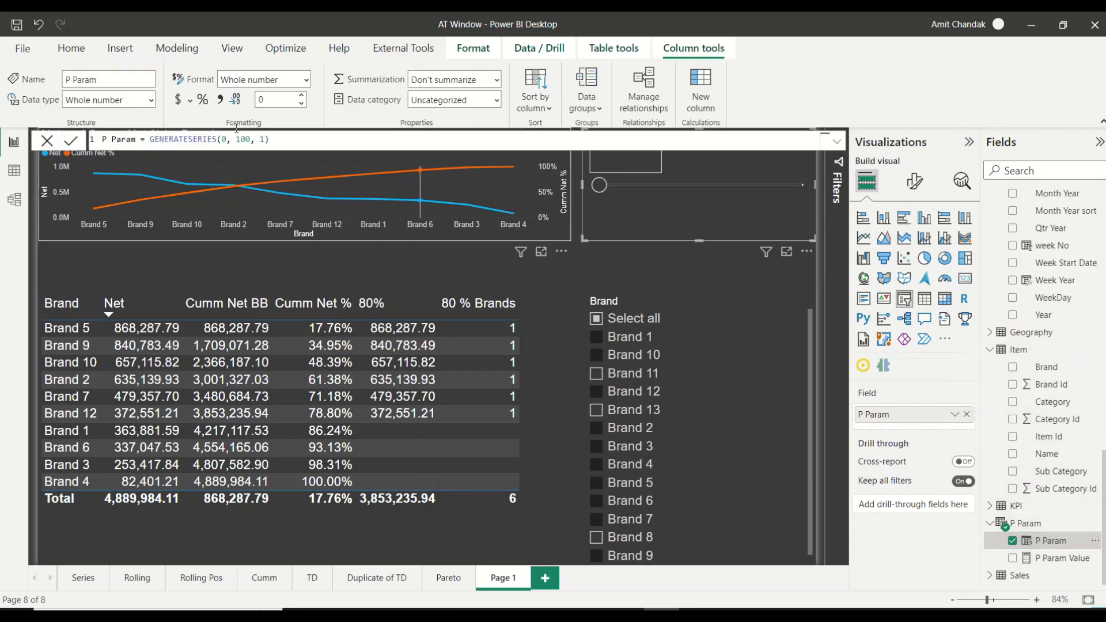
click(1052, 557)
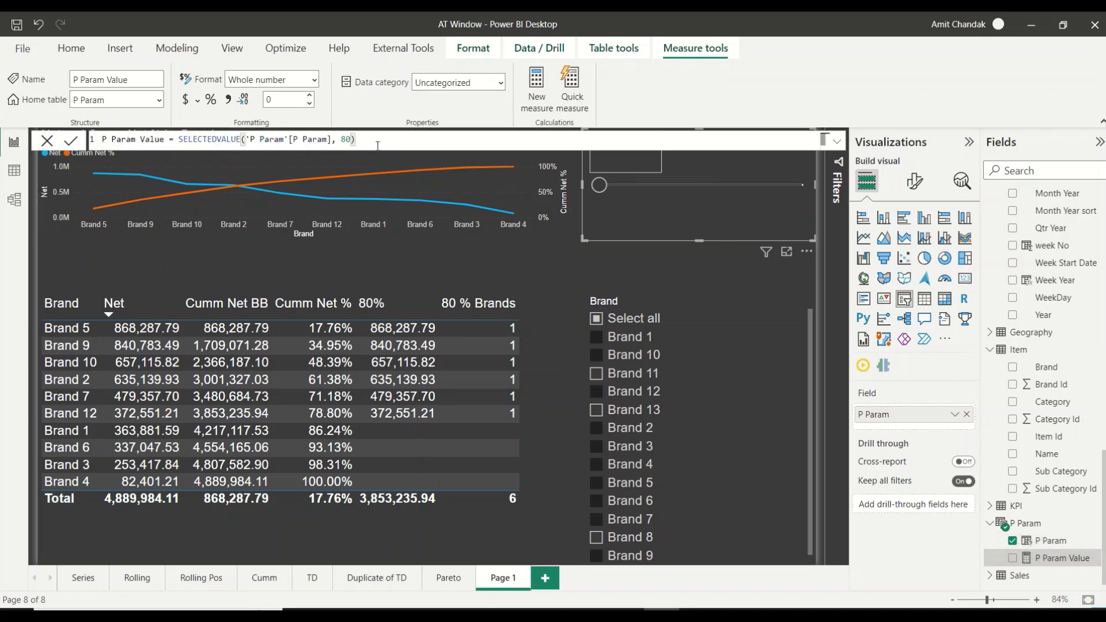
drag(166, 139, 103, 139)
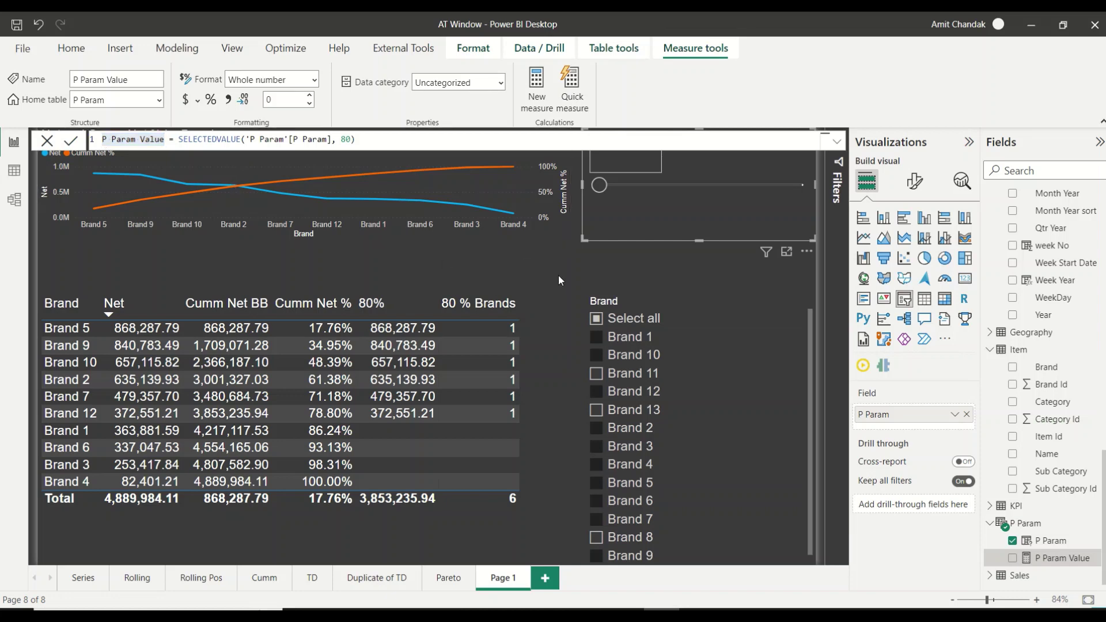
Replace the fixed threshold in the 80% measure's IF condition with ([P Param Value]/100) and commit the formula.
click(532, 329)
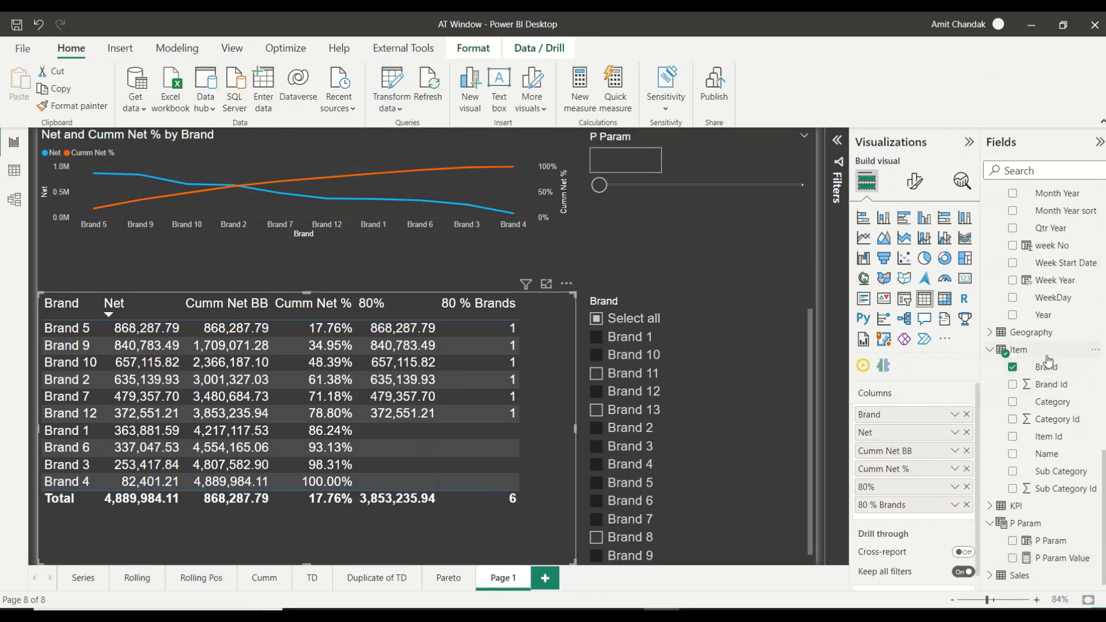
scroll(1050, 380, down, 15)
scroll(1049, 361, up, 5)
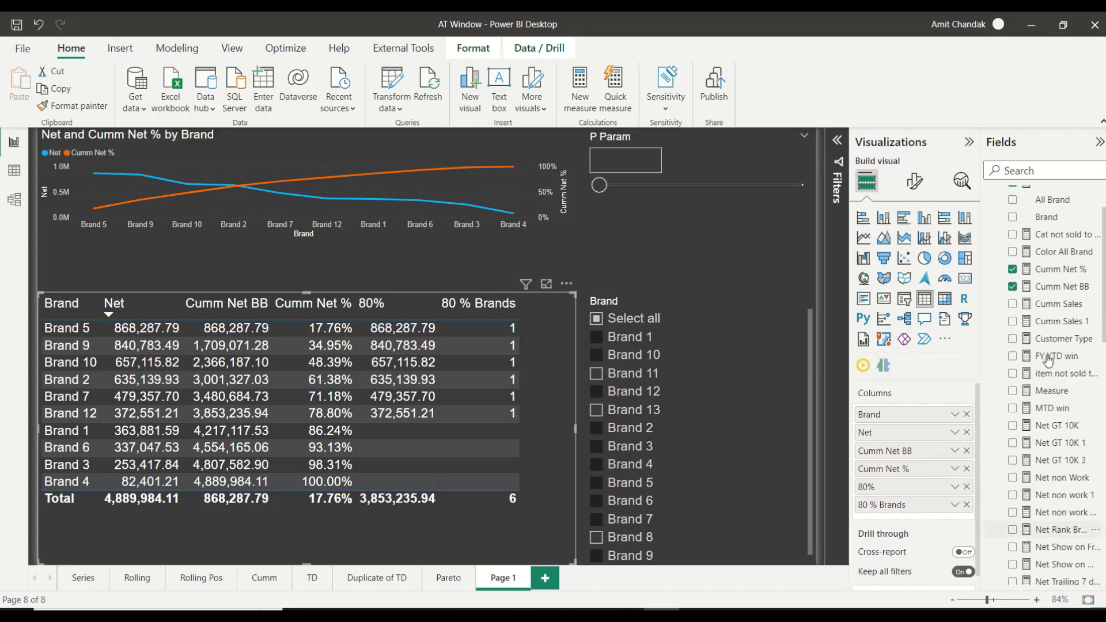
scroll(1047, 360, down, 10)
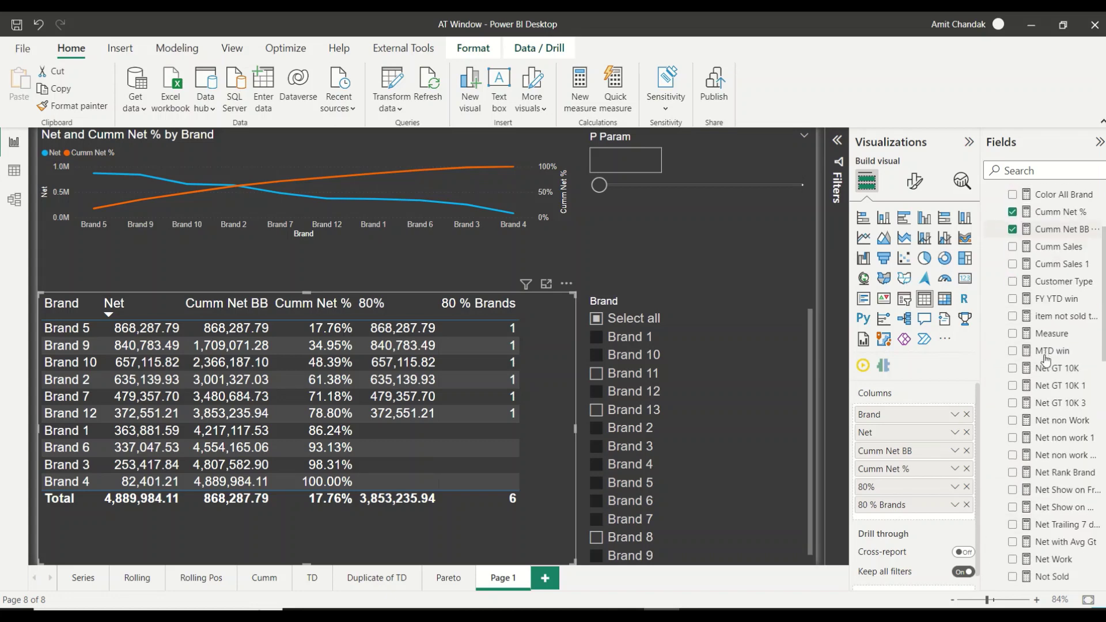
scroll(1046, 342, up, 10)
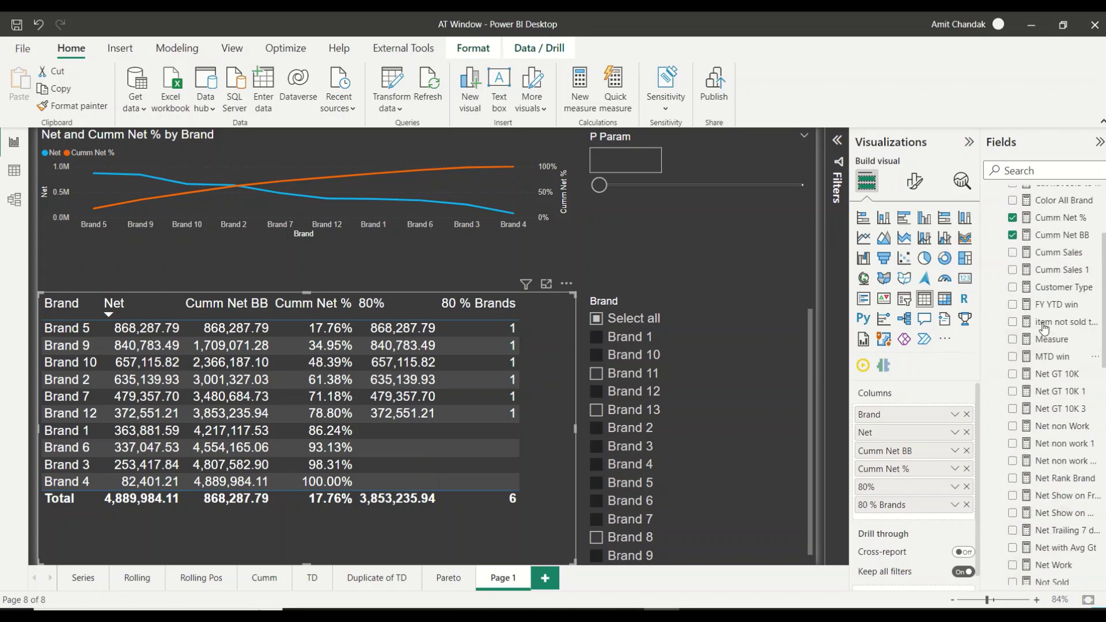
click(1047, 246)
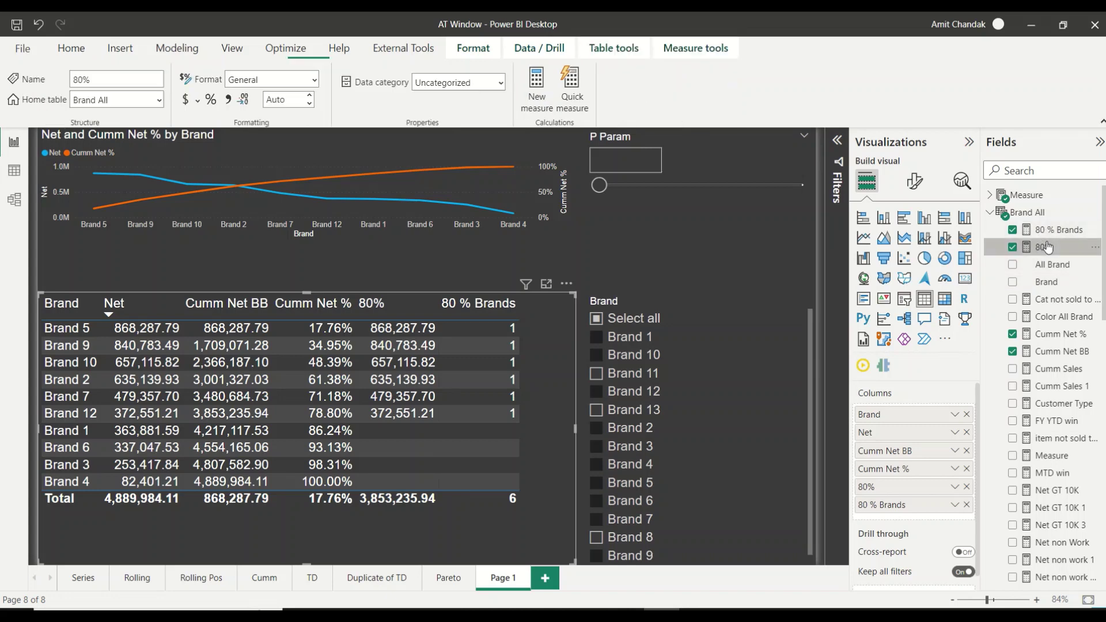
double_click(646, 139)
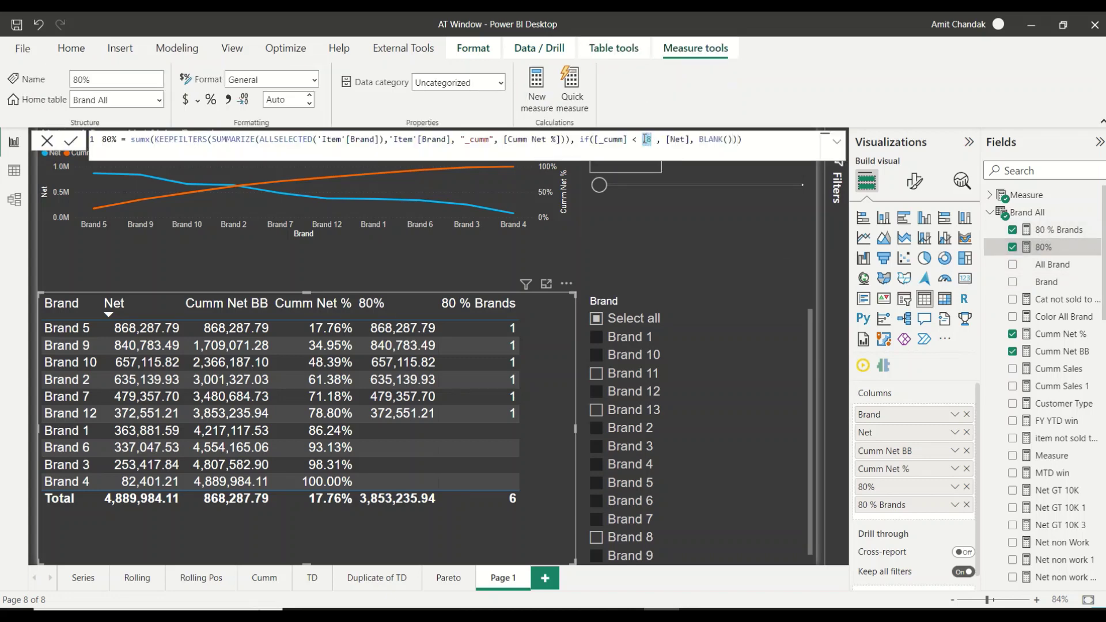
text(0.)
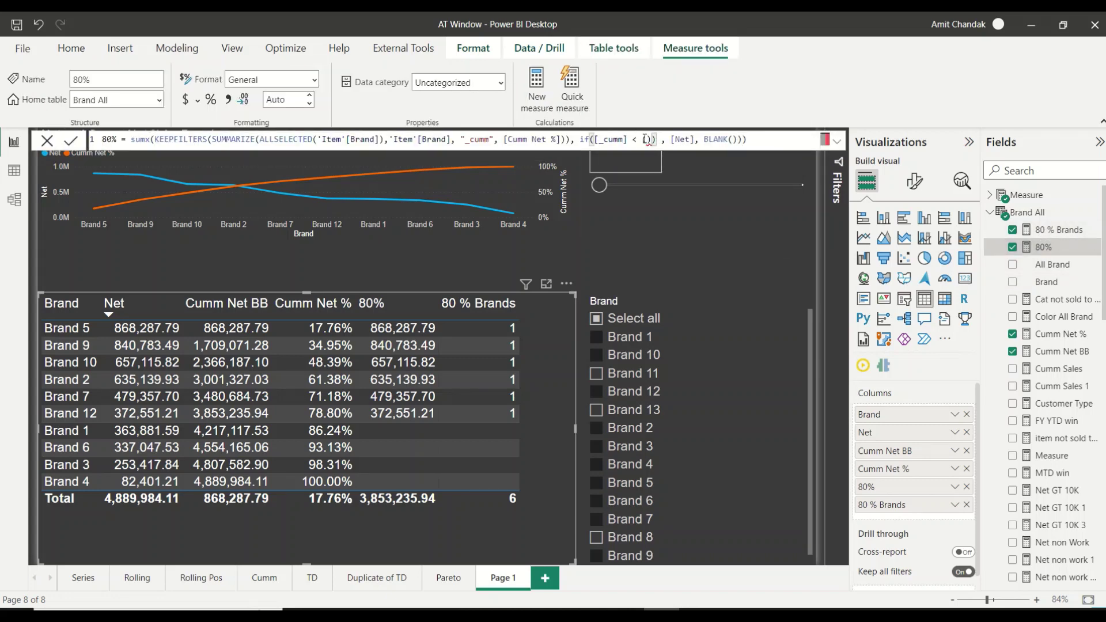
key(End)
click(646, 139)
text([Param Value])
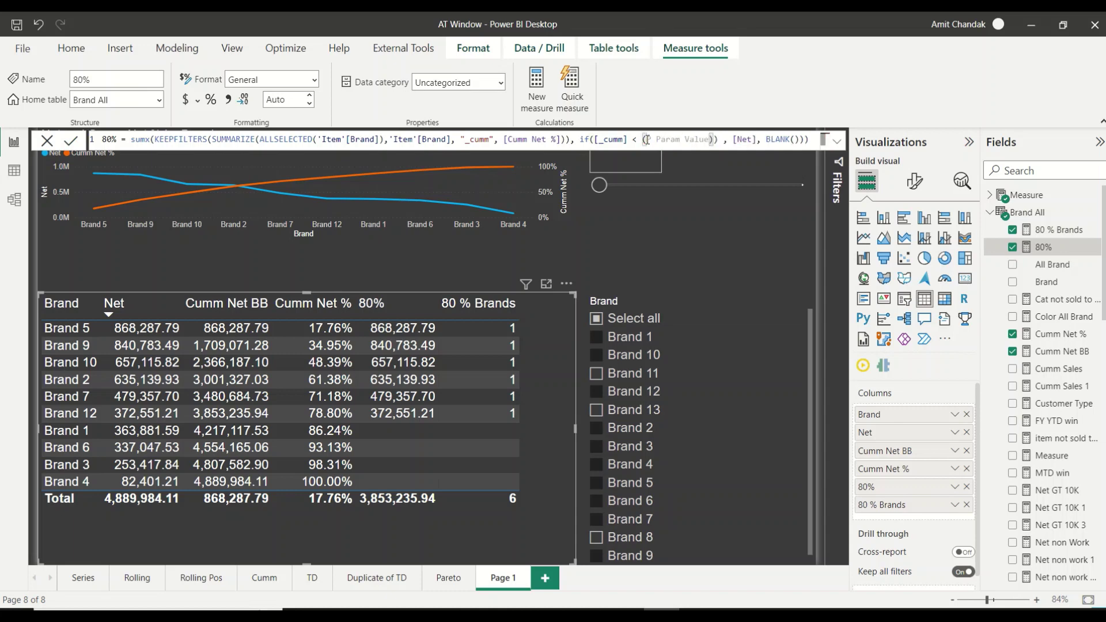
text(])
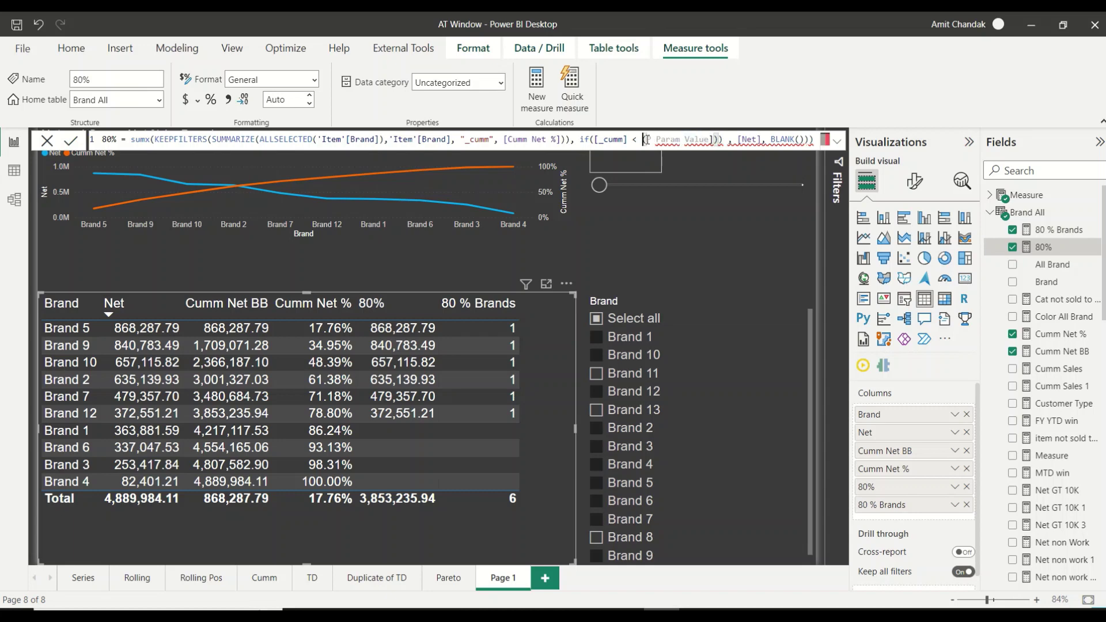
text([)
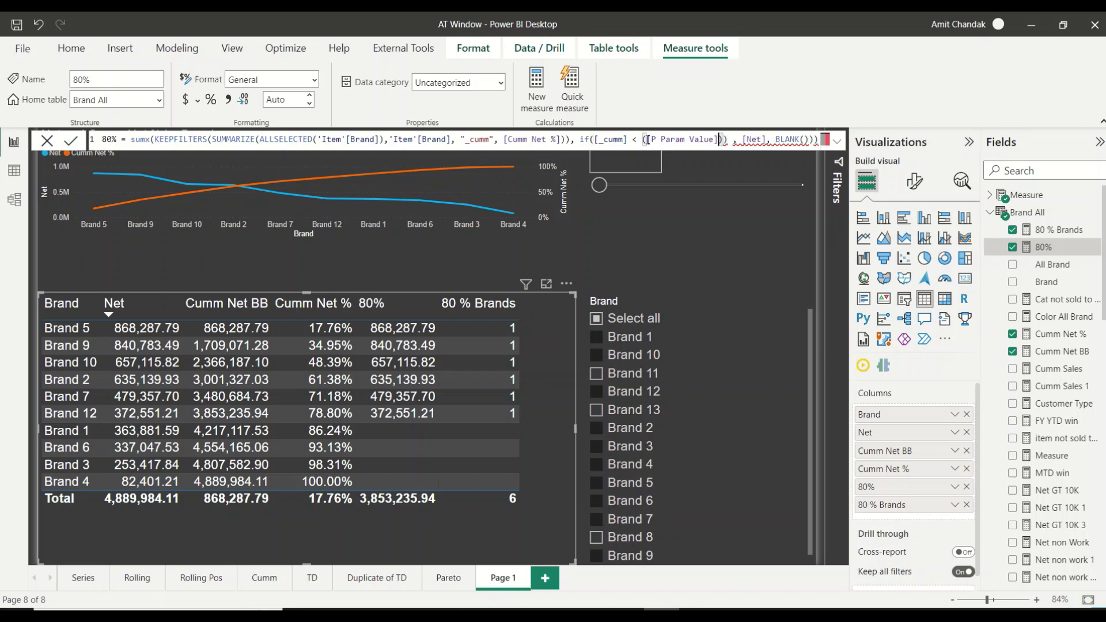
text(/100)
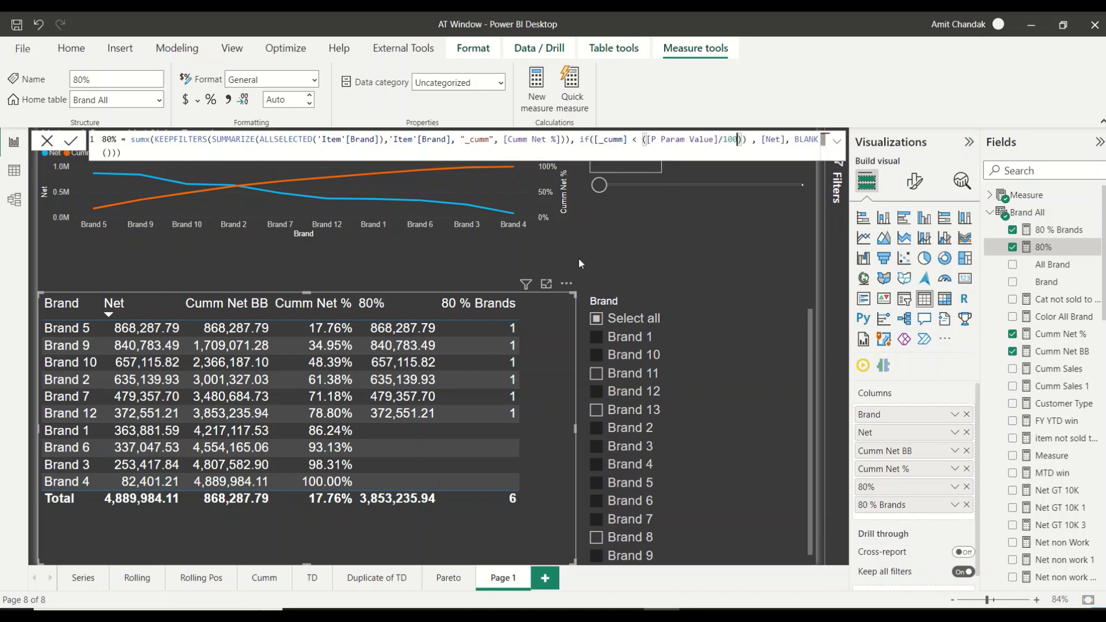
key(Return)
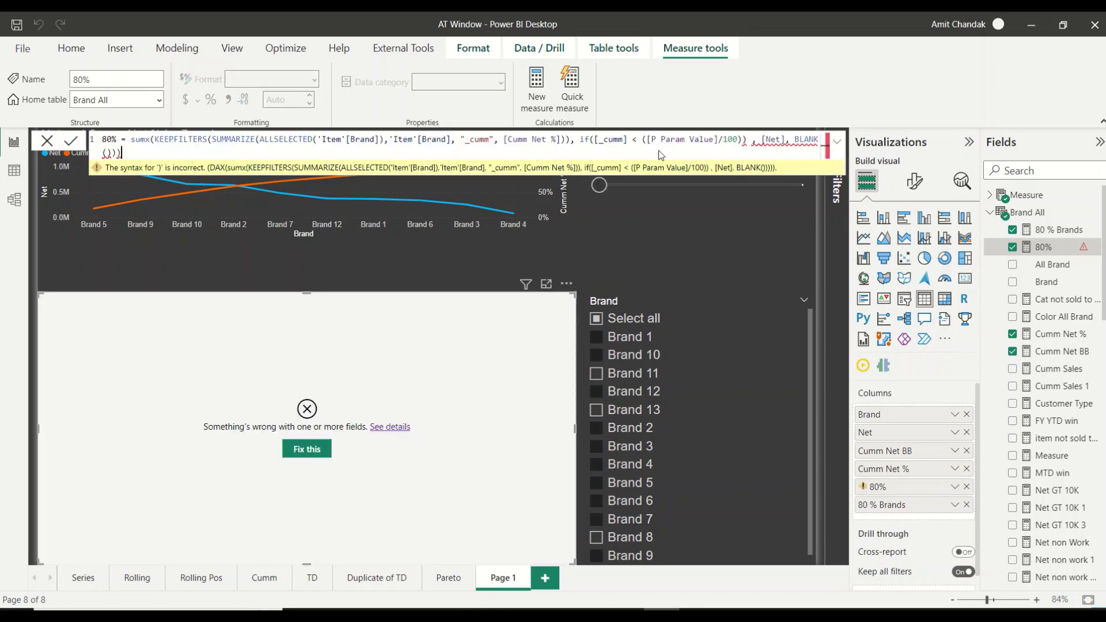
Remove the surplus closing parentheses after /100 and at the end of the 80% measure, and commit the formula.
click(745, 140)
click(749, 140)
key(BackSpace)
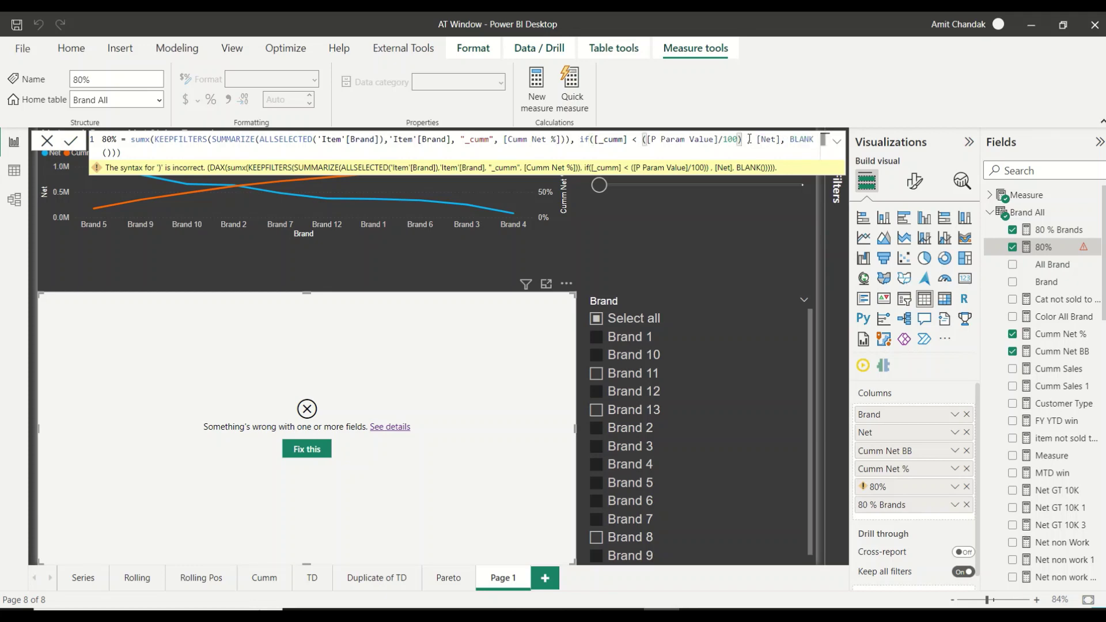
key(ctrl+End)
key(BackSpace)
key(Return)
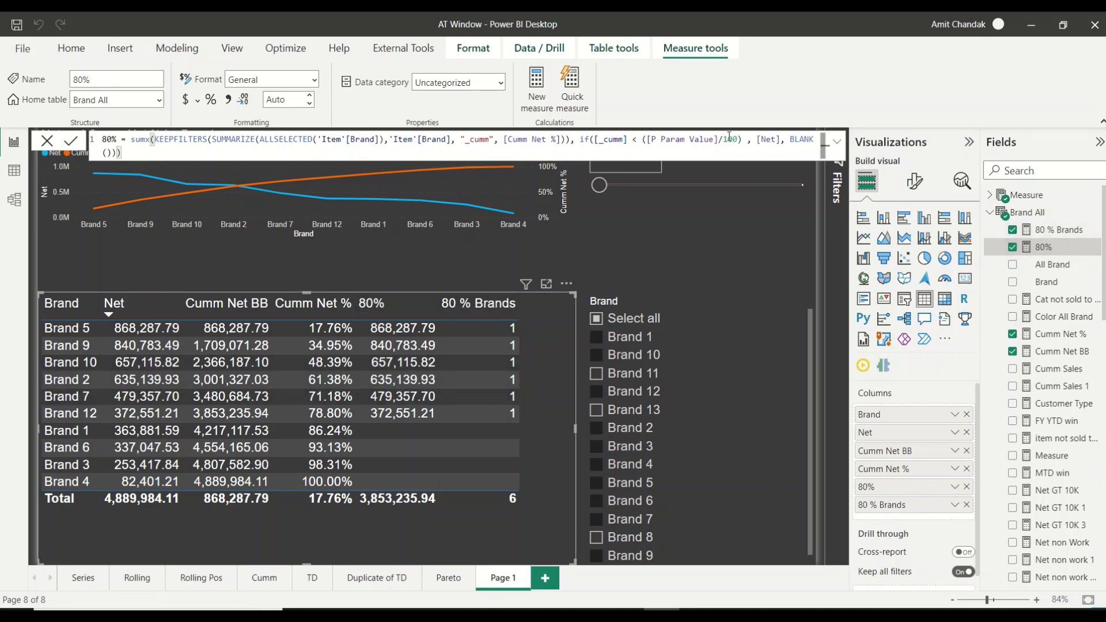
Copy ([P Param Value]/100) from the 80% measure and use it to replace .80 in the 80 % Brands measure.
drag(743, 142, 644, 142)
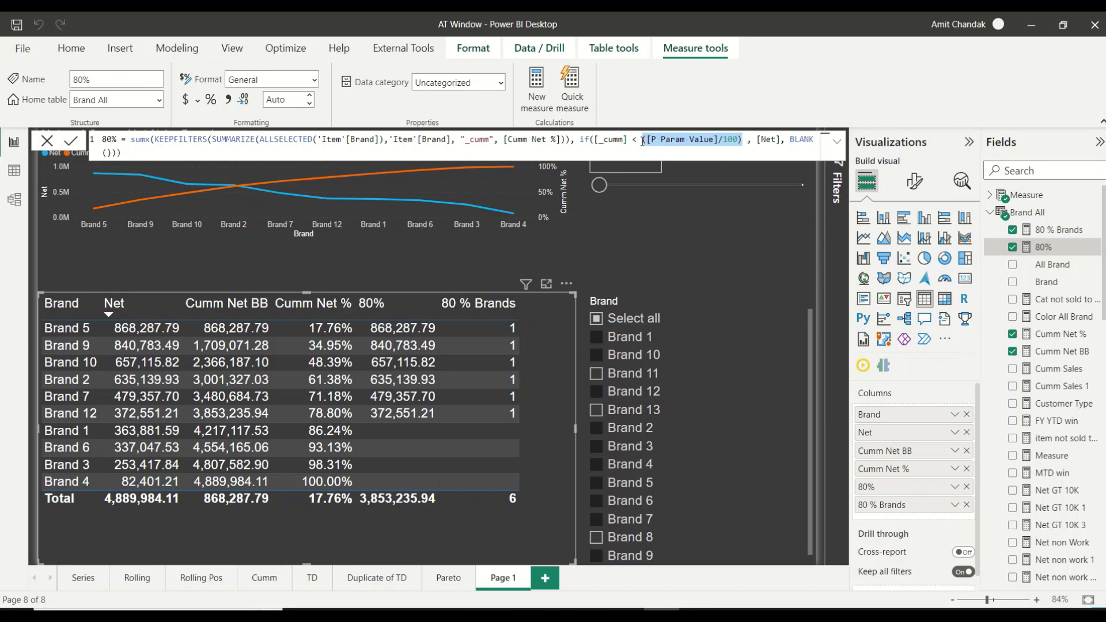
click(1048, 231)
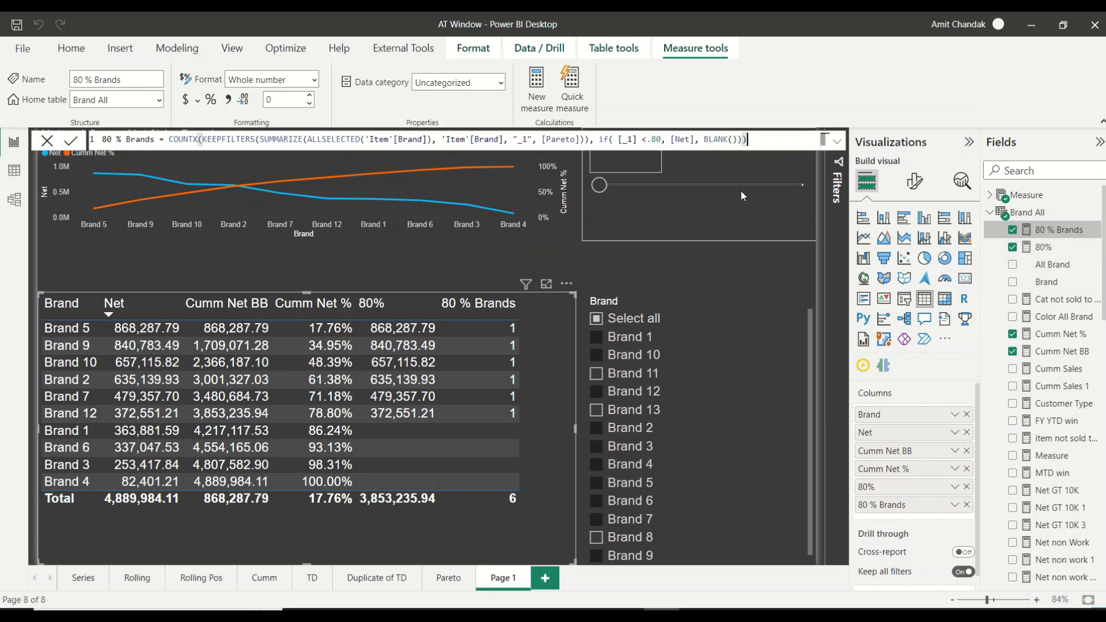
click(657, 138)
drag(661, 138, 645, 139)
text(([P Param Value]/100))
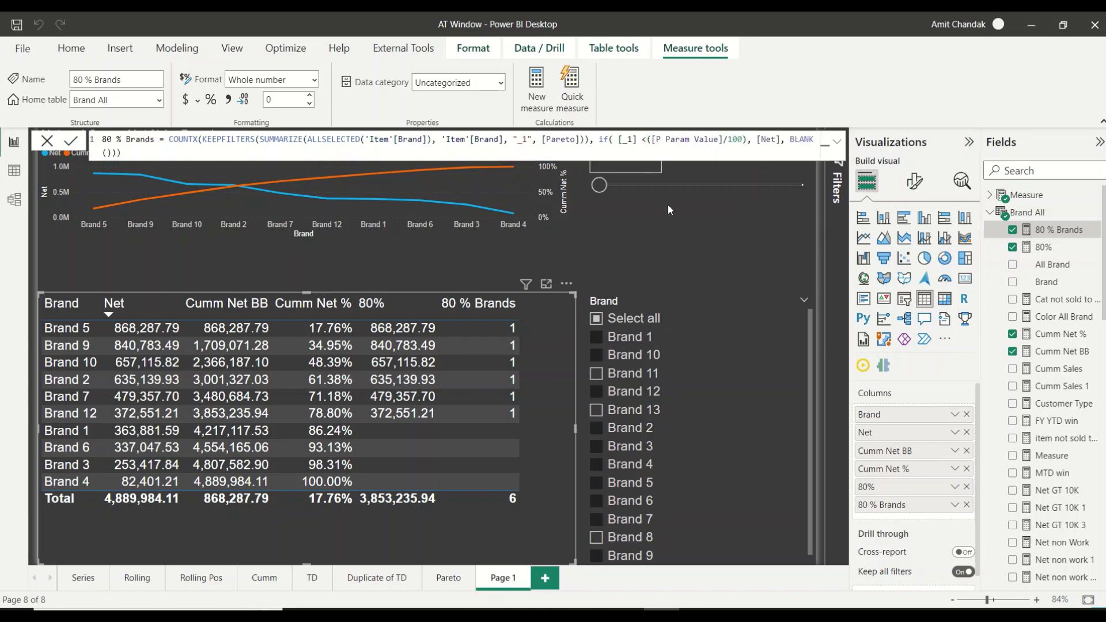
Move the P Param slicer slightly down and test the threshold with the values 70, 25, 50 and 75.
click(636, 229)
drag(609, 214, 743, 215)
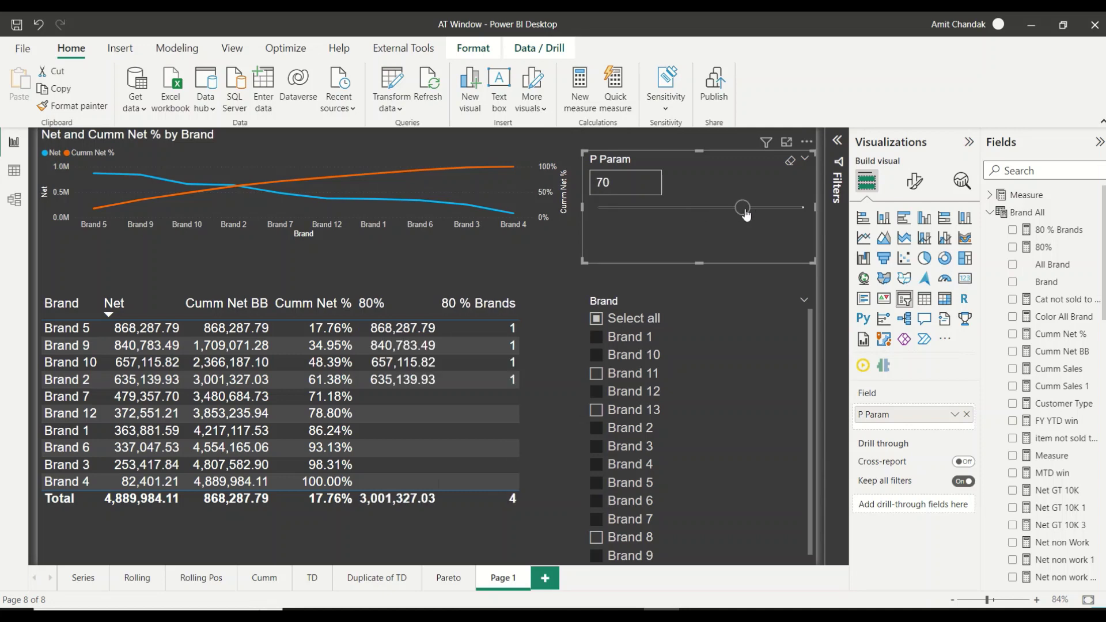
click(594, 182)
text(25)
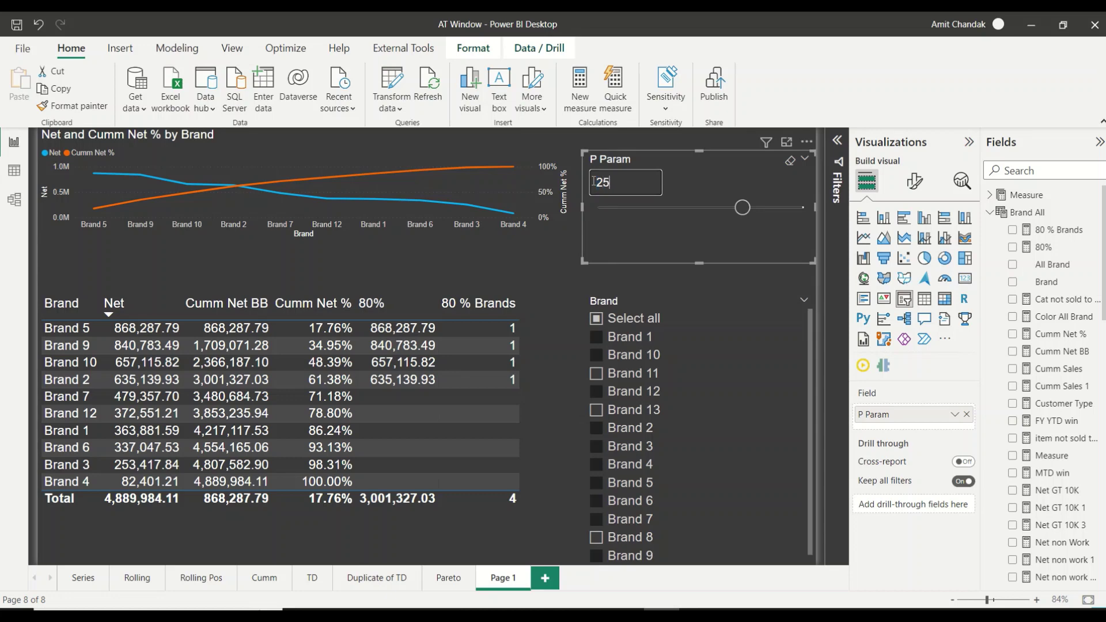
key(Return)
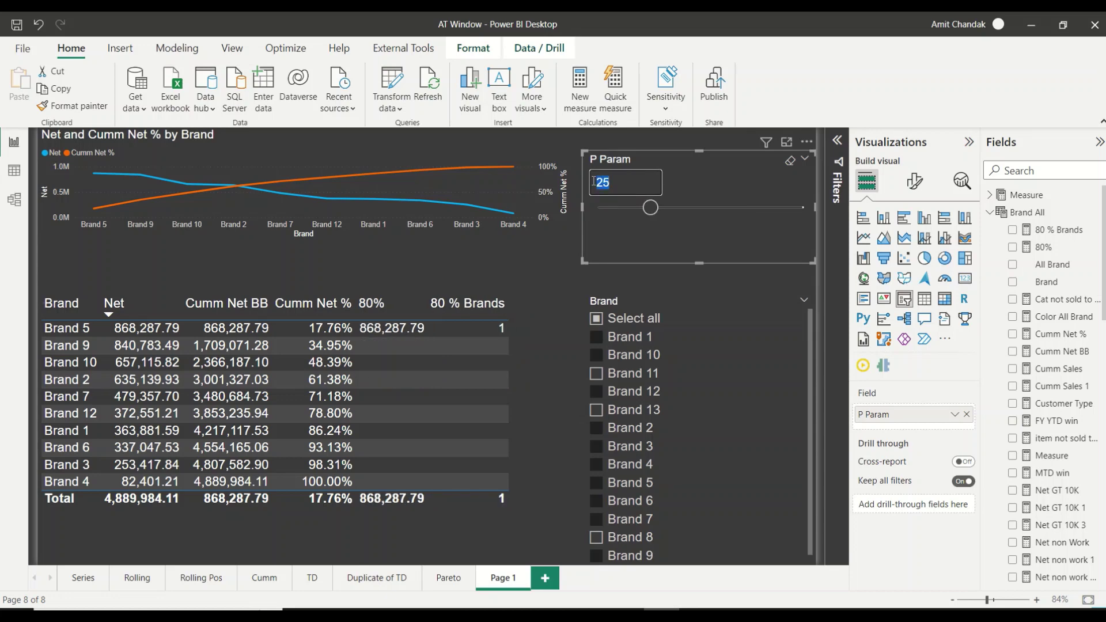
text(50)
key(Return)
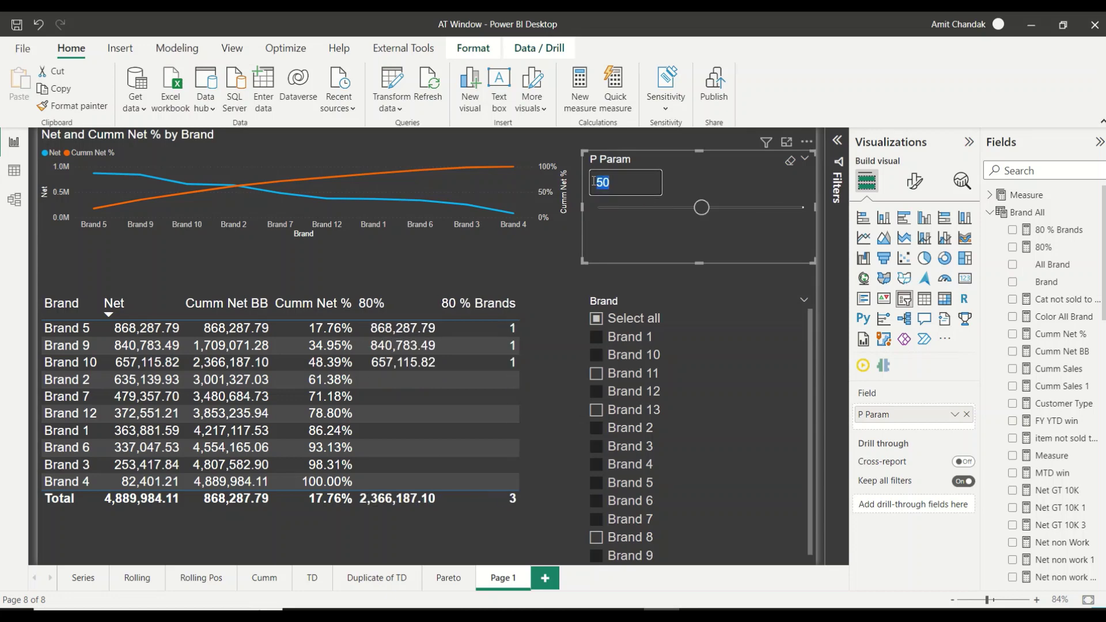
text(75)
key(Return)
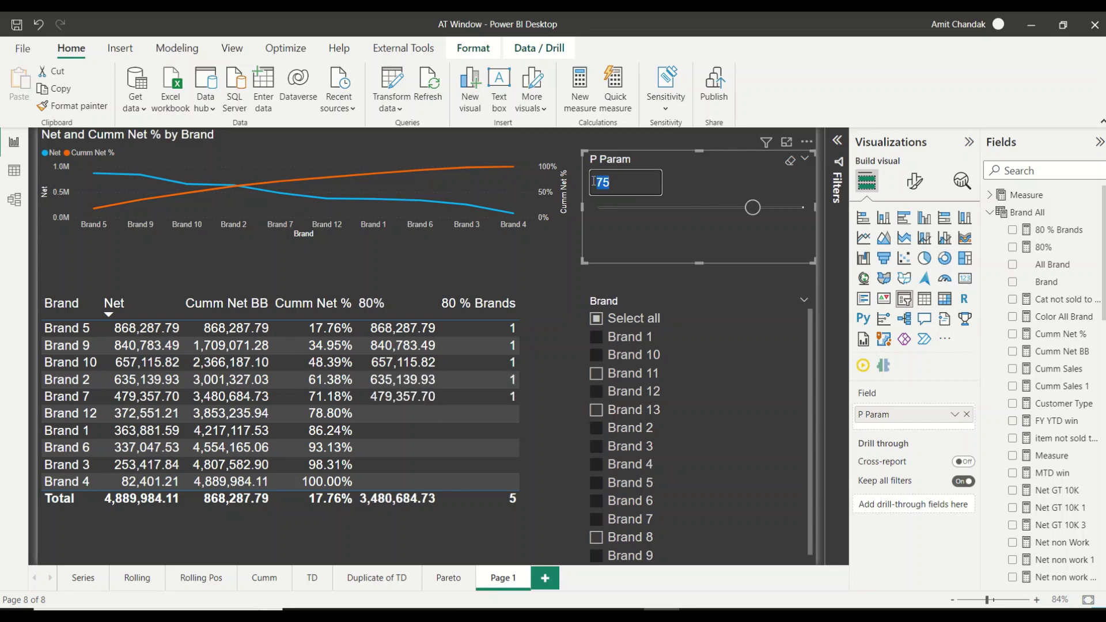